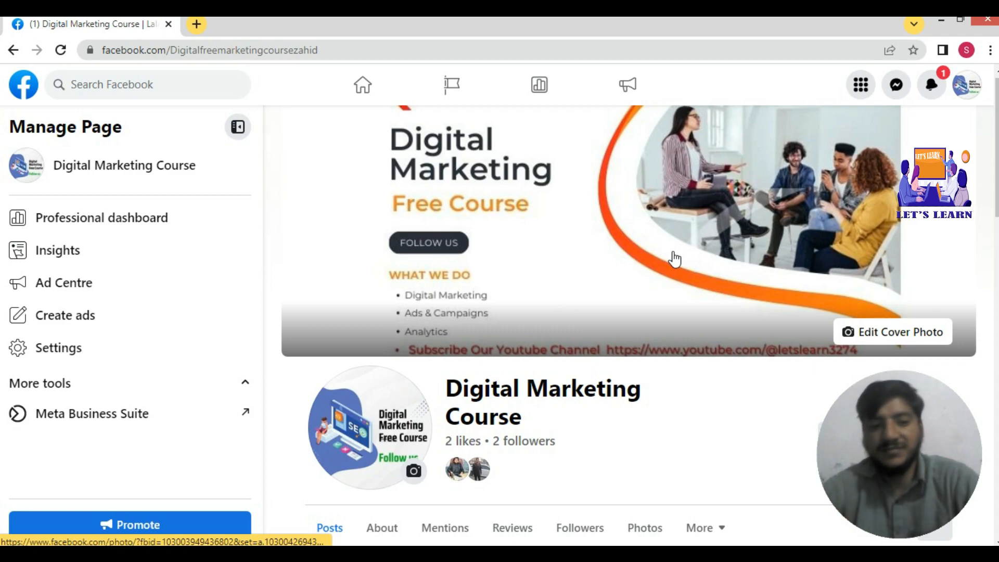
Step: Find the Digital Marketing Course page's post about the free course contents and expand its full text
{"action": "scroll", "coordinate": [685, 273], "scroll_direction": "down", "scroll_amount": 6}
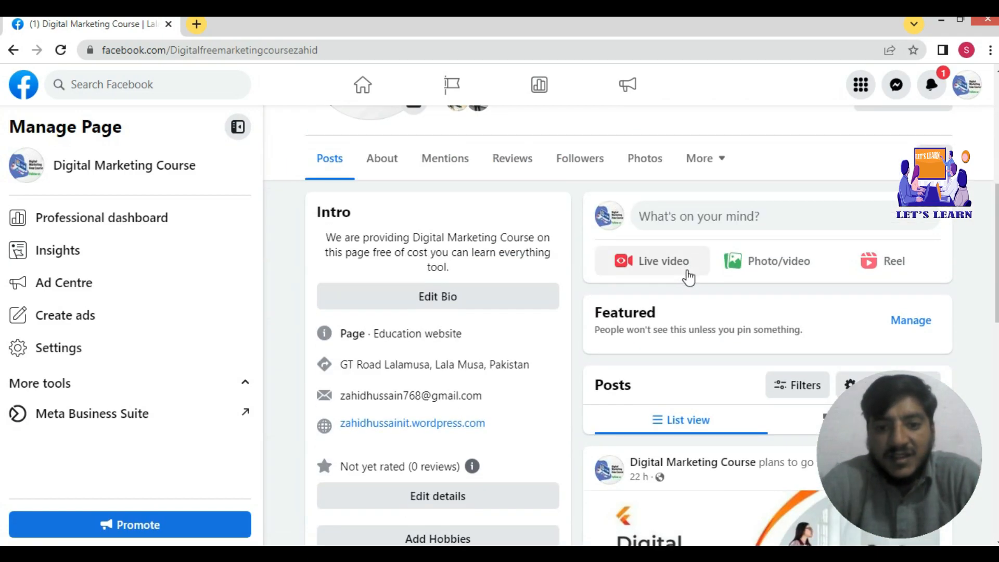
{"action": "scroll", "coordinate": [685, 273], "scroll_direction": "down", "scroll_amount": 6}
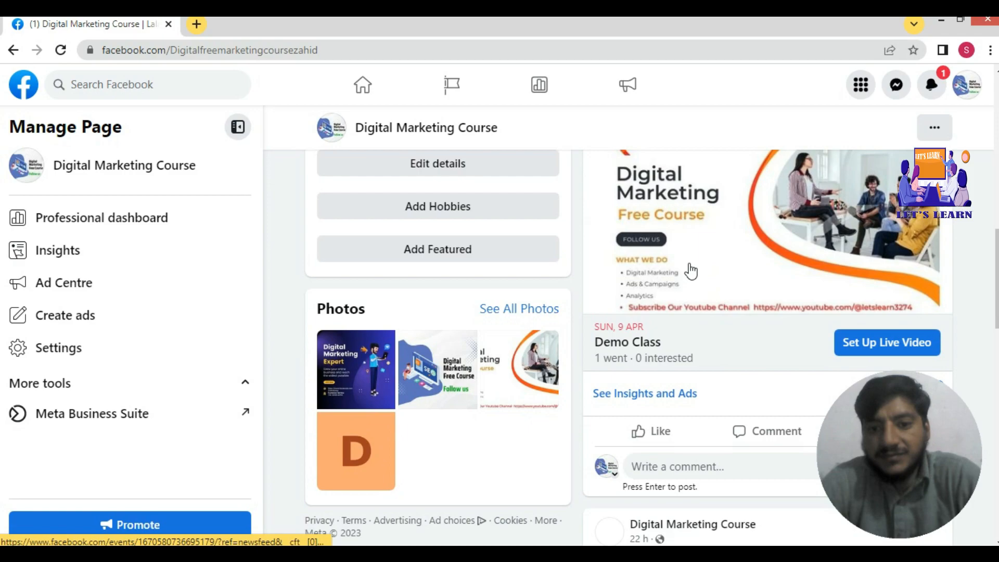
{"action": "scroll", "coordinate": [656, 270], "scroll_direction": "up", "scroll_amount": 1}
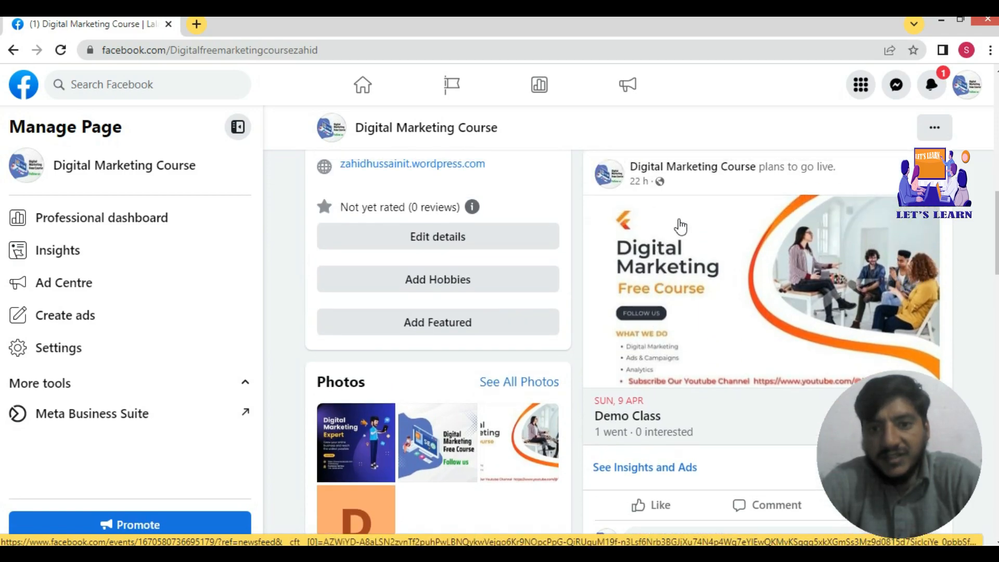
{"action": "scroll", "coordinate": [753, 289], "scroll_direction": "down", "scroll_amount": 10}
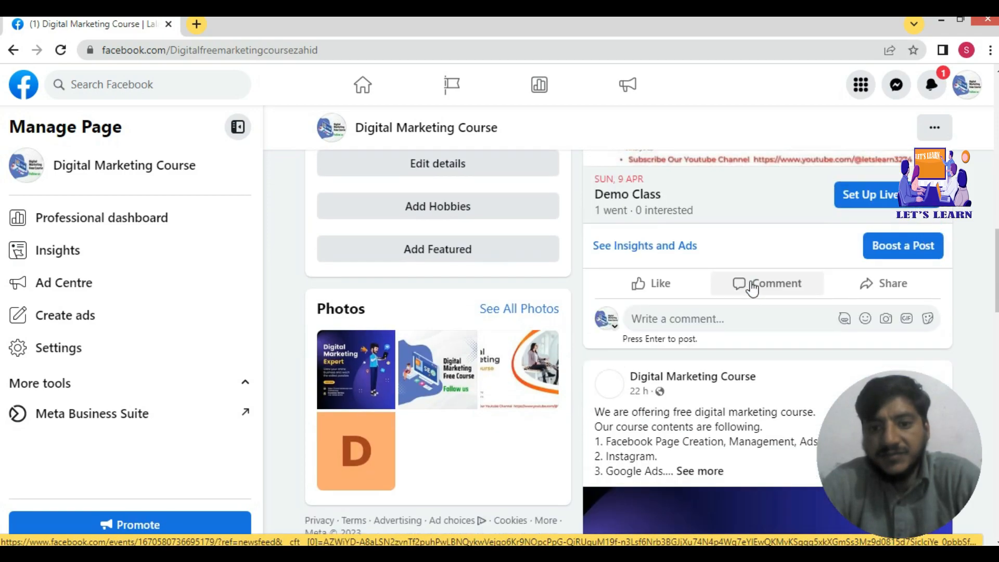
{"action": "scroll", "coordinate": [753, 284], "scroll_direction": "up", "scroll_amount": 2}
{"action": "scroll", "coordinate": [752, 285], "scroll_direction": "up", "scroll_amount": 1}
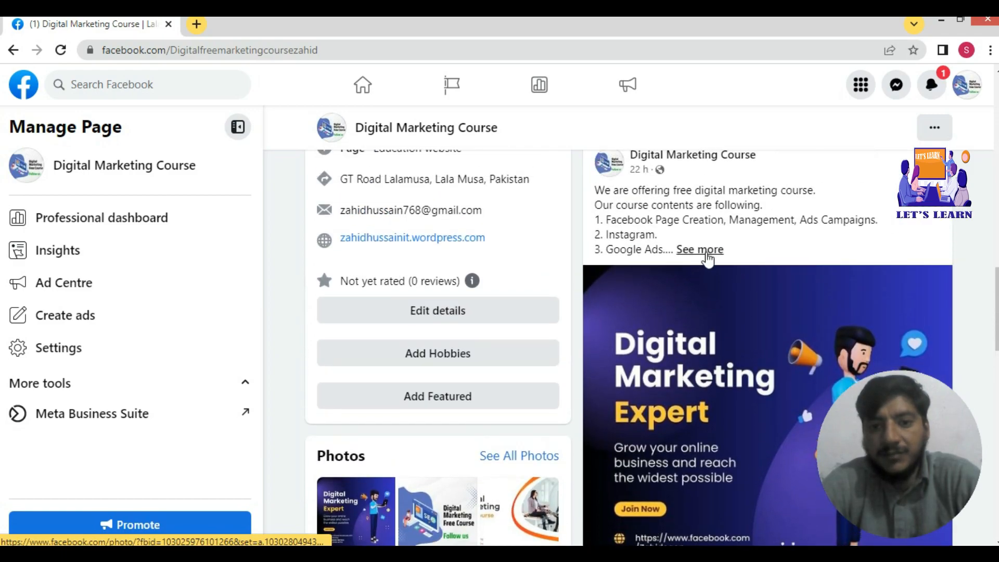
{"action": "left_click", "coordinate": [701, 249]}
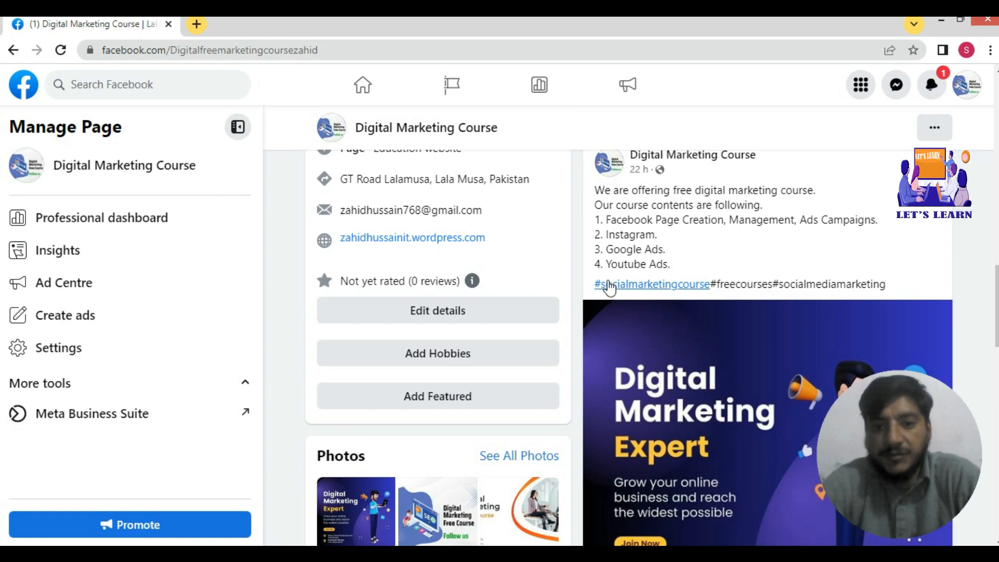
Step: Examine the course post's text, hashtags, Digital Marketing Expert image and the boosting option below it
{"action": "scroll", "coordinate": [776, 307], "scroll_direction": "down", "scroll_amount": 3}
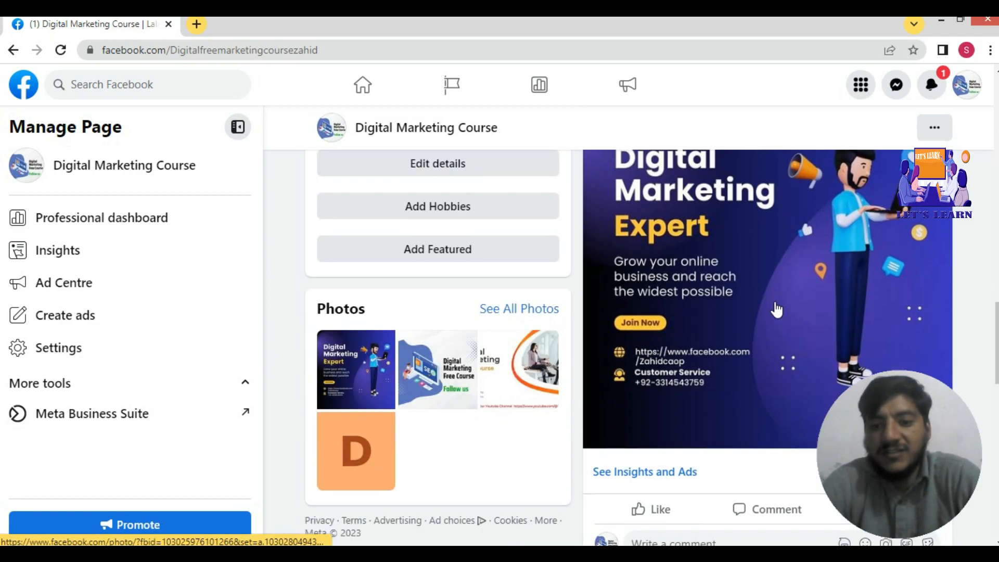
{"action": "scroll", "coordinate": [776, 305], "scroll_direction": "up", "scroll_amount": 1}
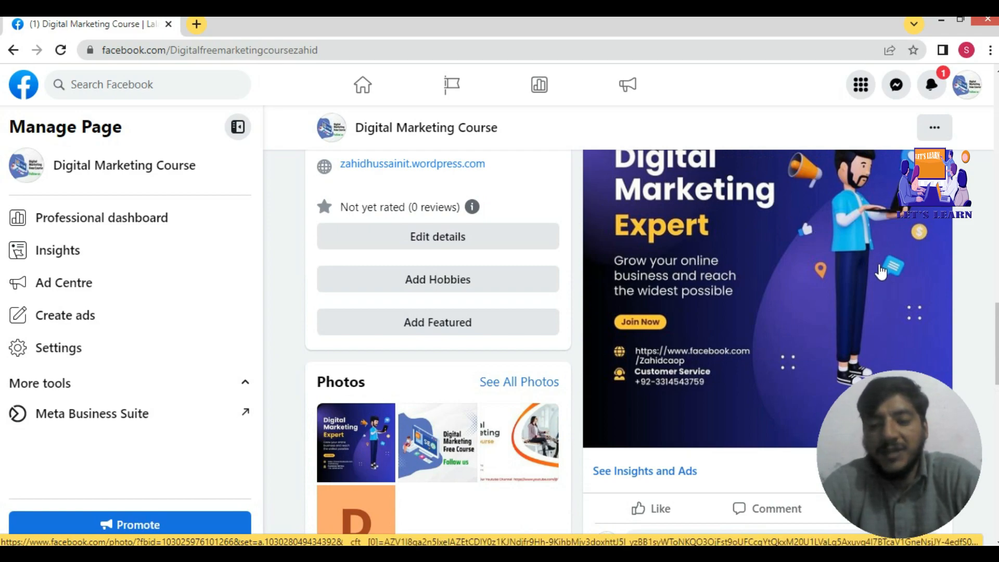
{"action": "scroll", "coordinate": [678, 273], "scroll_direction": "up", "scroll_amount": 2}
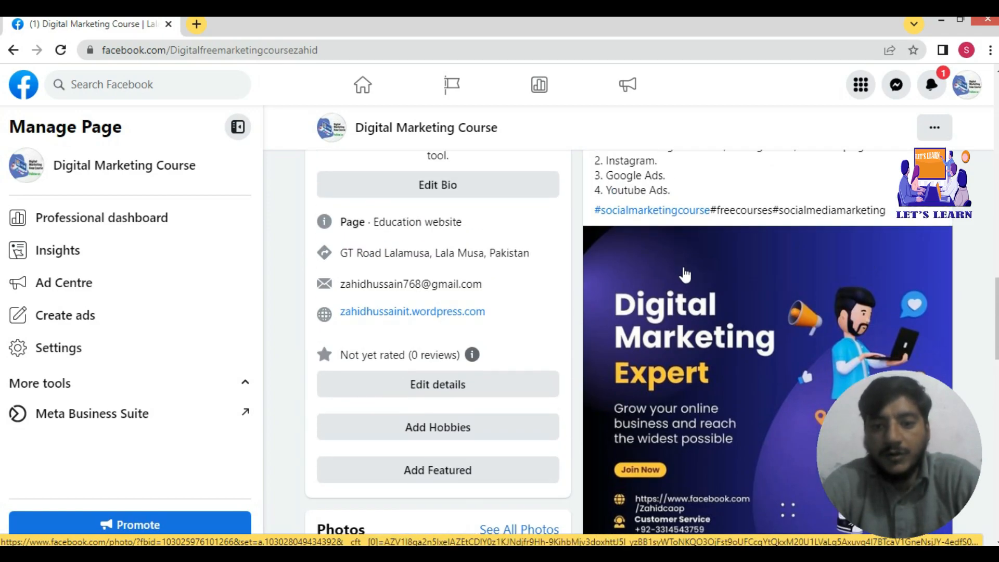
{"action": "scroll", "coordinate": [687, 277], "scroll_direction": "down", "scroll_amount": 1}
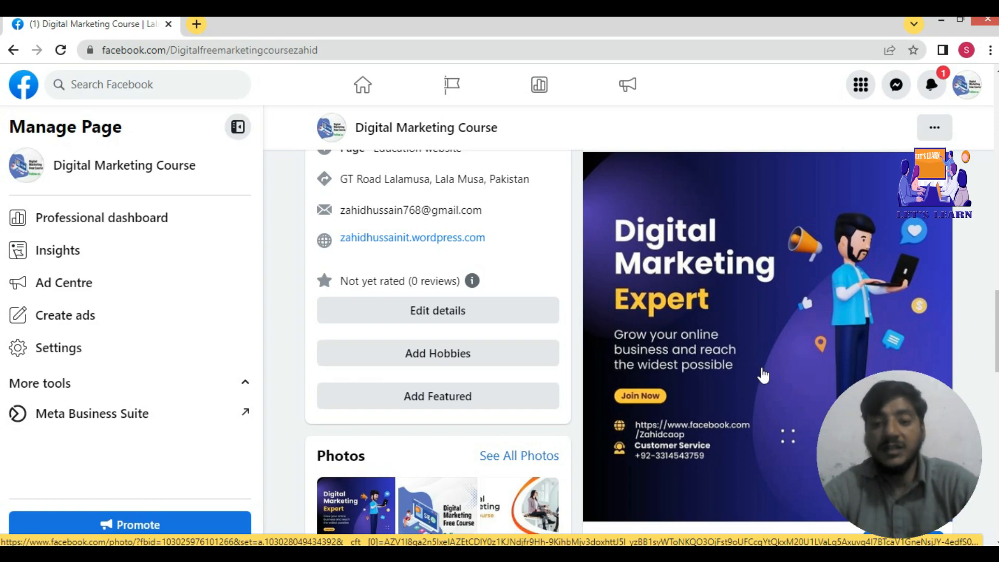
{"action": "scroll", "coordinate": [751, 336], "scroll_direction": "down", "scroll_amount": 3}
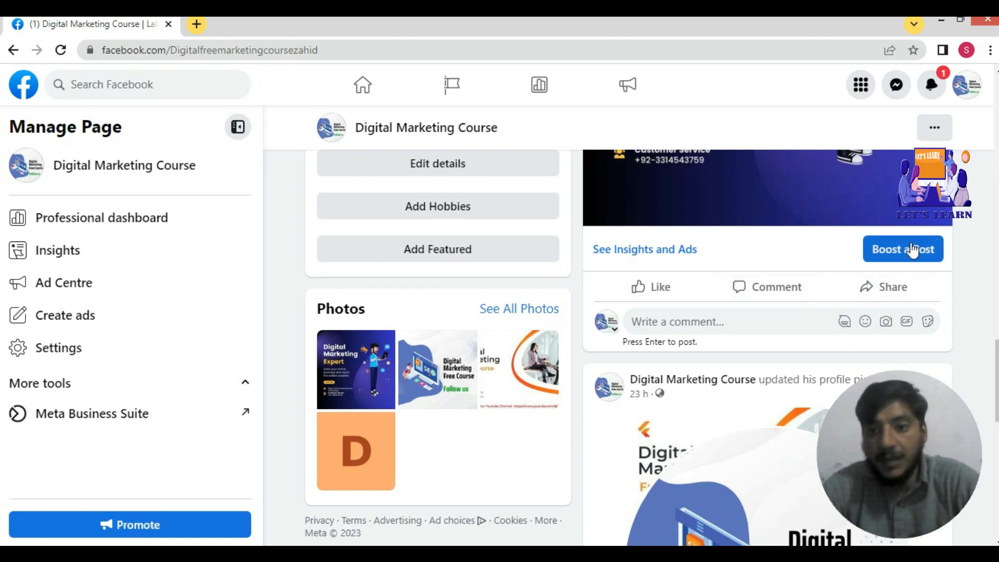
{"action": "scroll", "coordinate": [801, 210], "scroll_direction": "up", "scroll_amount": 5}
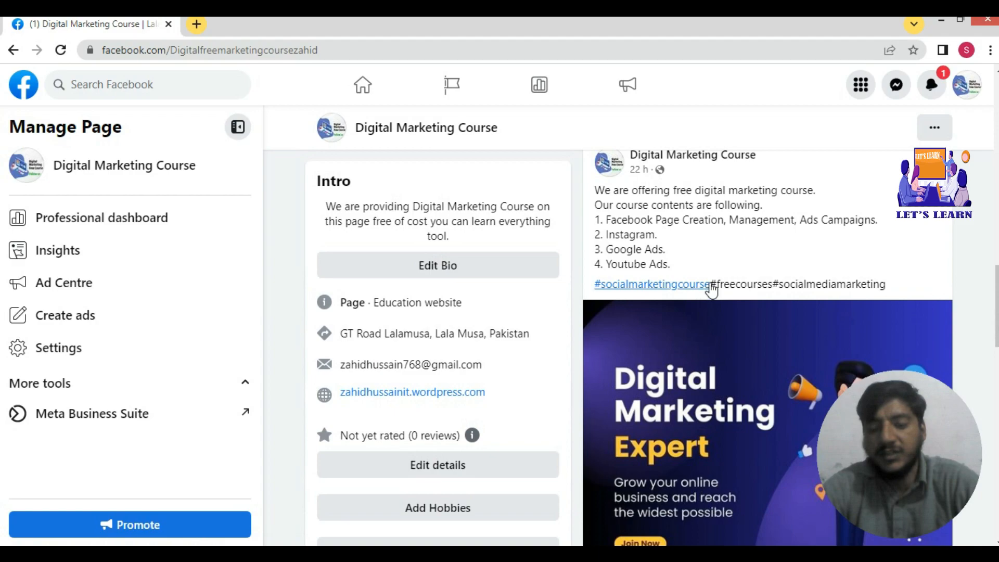
{"action": "scroll", "coordinate": [754, 285], "scroll_direction": "down", "scroll_amount": 5}
{"action": "scroll", "coordinate": [780, 274], "scroll_direction": "down", "scroll_amount": 3}
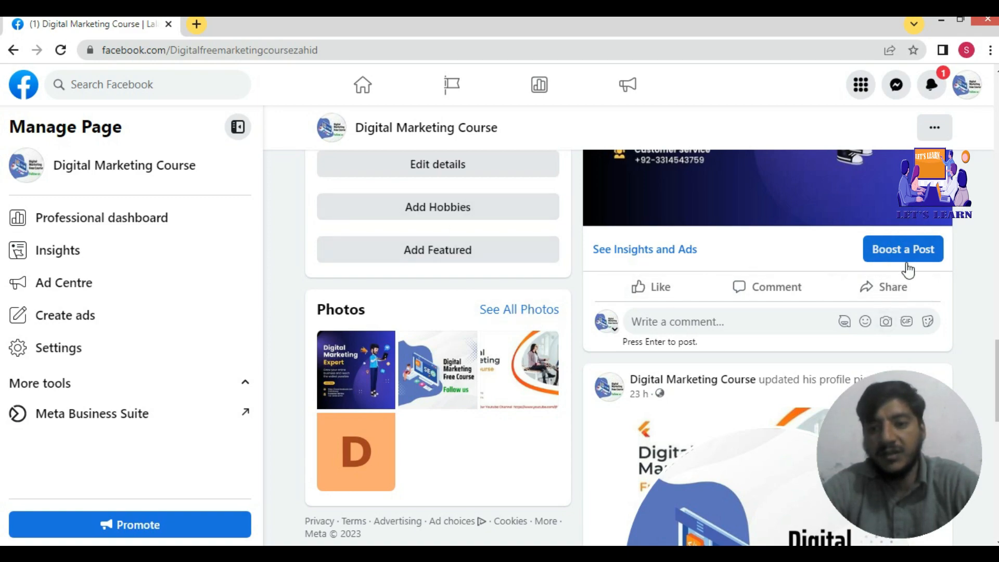
{"action": "scroll", "coordinate": [907, 270], "scroll_direction": "up", "scroll_amount": 5}
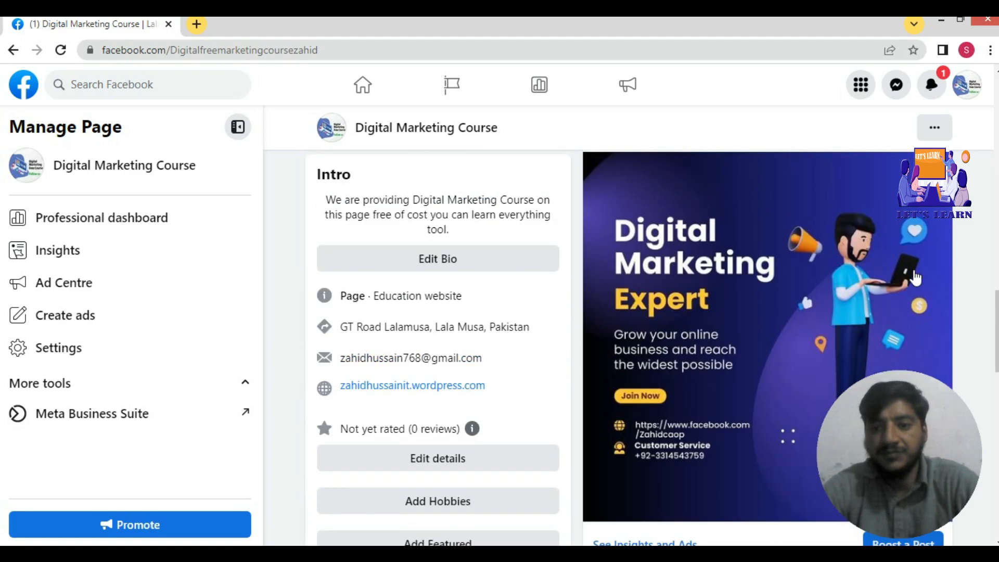
Step: Try to boost the free digital marketing course post, and close the post selection dialog
{"action": "scroll", "coordinate": [893, 336], "scroll_direction": "down", "scroll_amount": 4}
{"action": "left_click", "coordinate": [893, 334]}
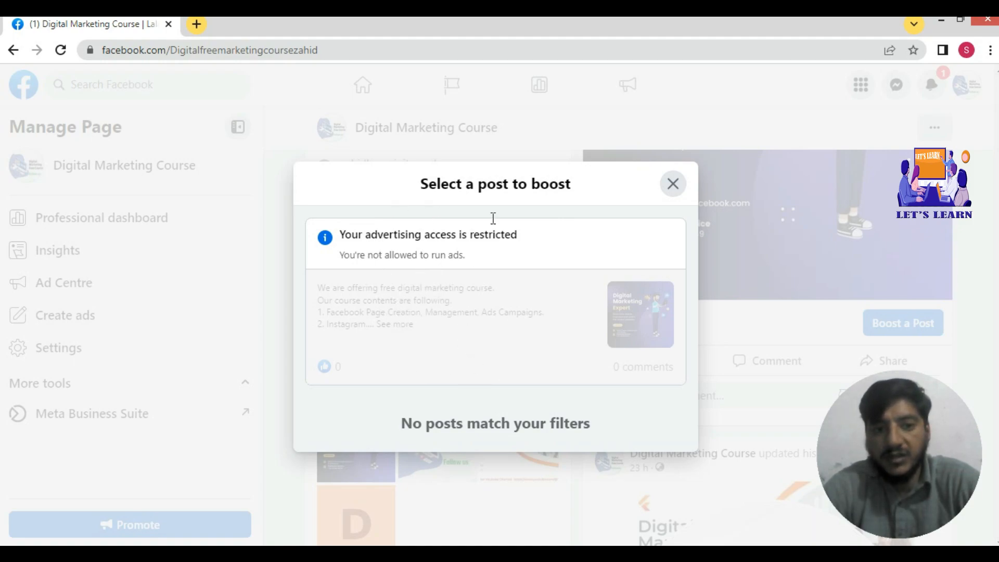
{"action": "left_click", "coordinate": [673, 185]}
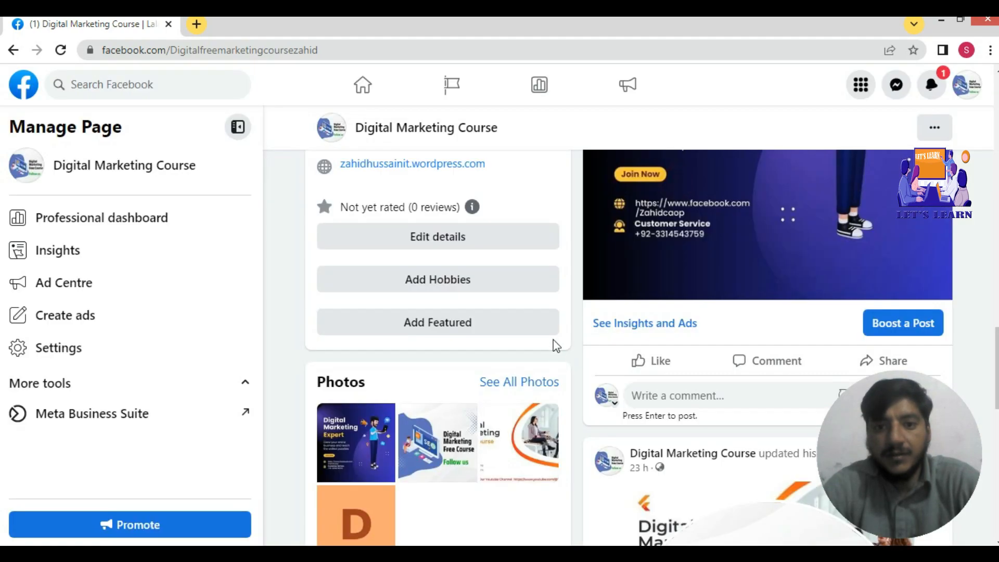
{"action": "left_click", "coordinate": [966, 51]}
{"action": "scroll", "coordinate": [955, 276], "scroll_direction": "down", "scroll_amount": 8}
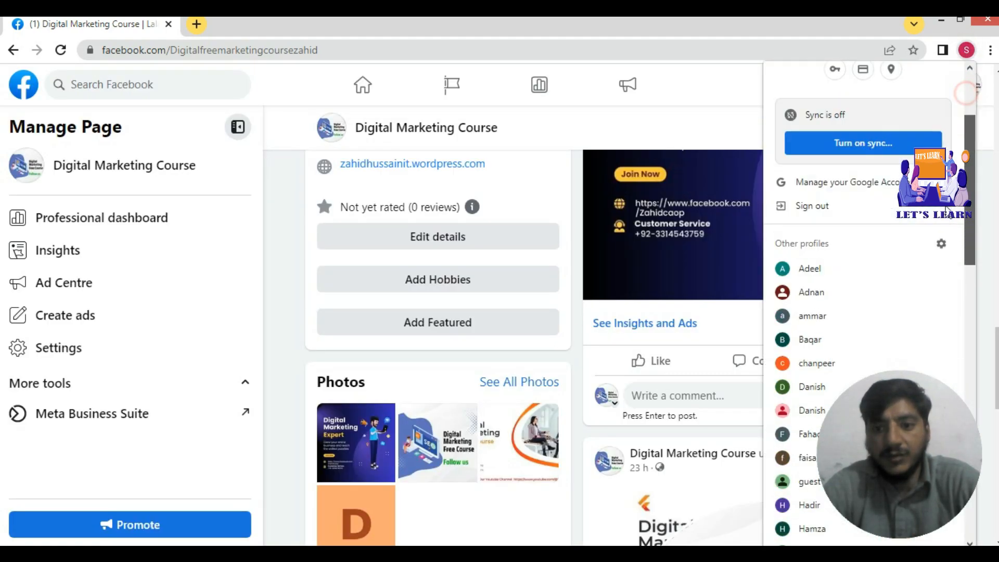
{"action": "scroll", "coordinate": [954, 275], "scroll_direction": "down", "scroll_amount": 6}
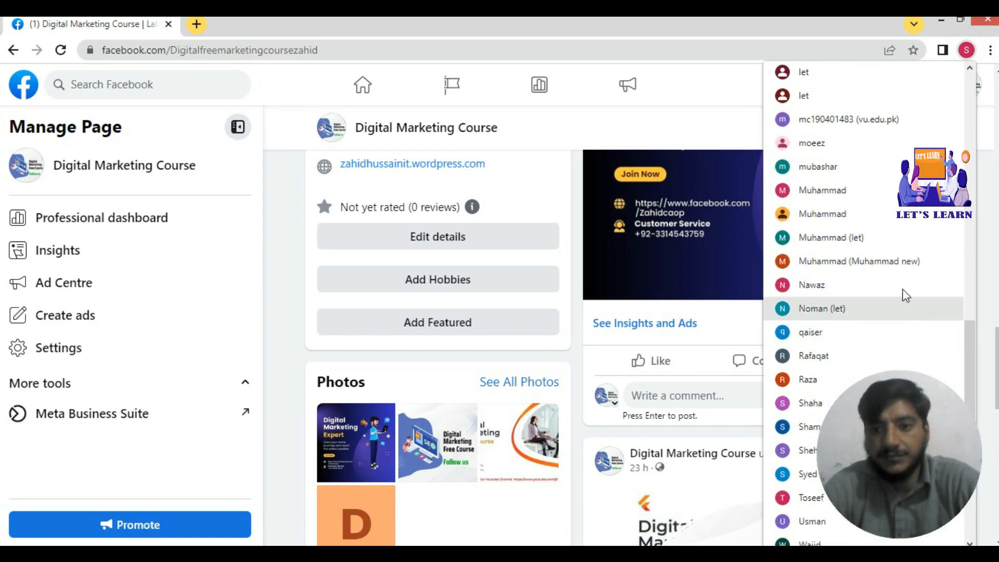
{"action": "left_click", "coordinate": [888, 263]}
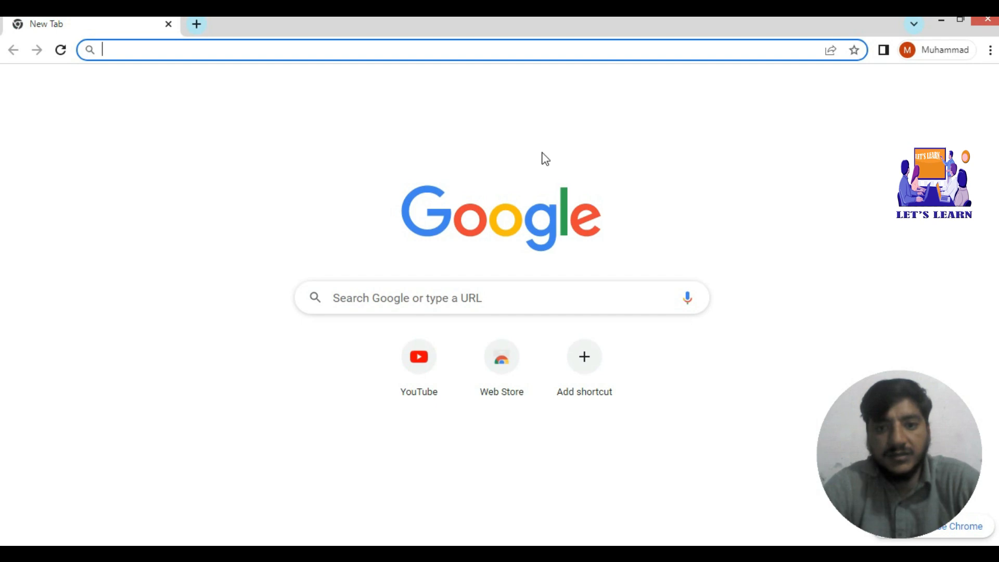
{"action": "left_click", "coordinate": [993, 24]}
Step: Minimize the current browser window and open the other Chrome profile from its desktop shortcut in a maximized window
{"action": "left_click", "coordinate": [941, 21]}
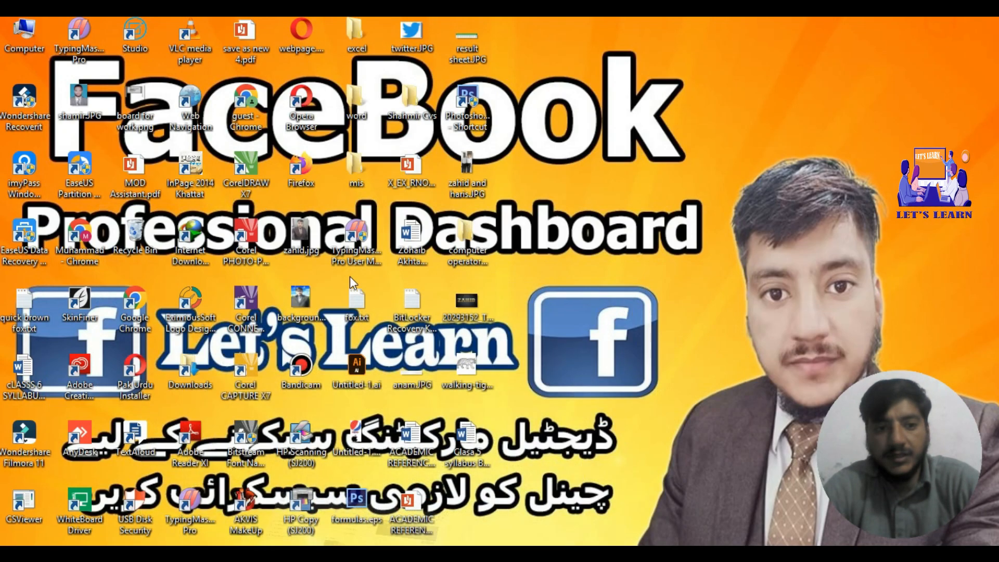
{"action": "double_click", "coordinate": [81, 231]}
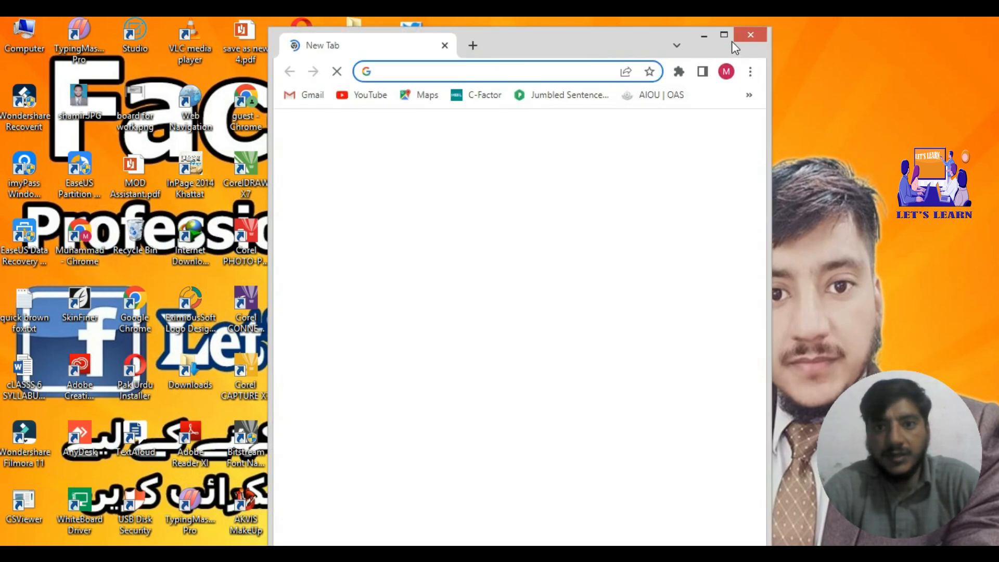
{"action": "left_click", "coordinate": [724, 35]}
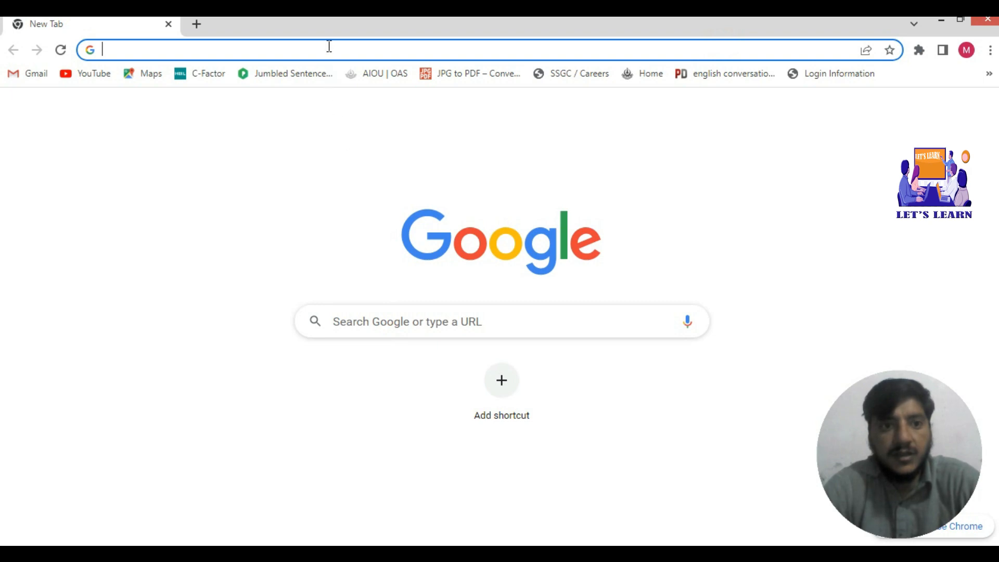
Step: Load facebook.com in the new browser window
{"action": "type", "text": "fac"}
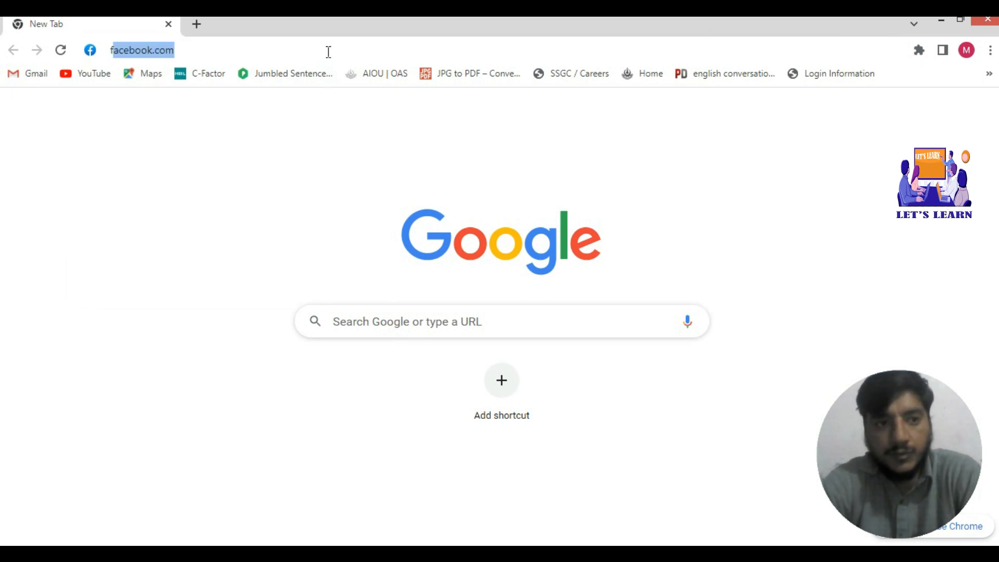
{"action": "type", "text": "ebo"}
{"action": "key", "text": "BackSpace"}
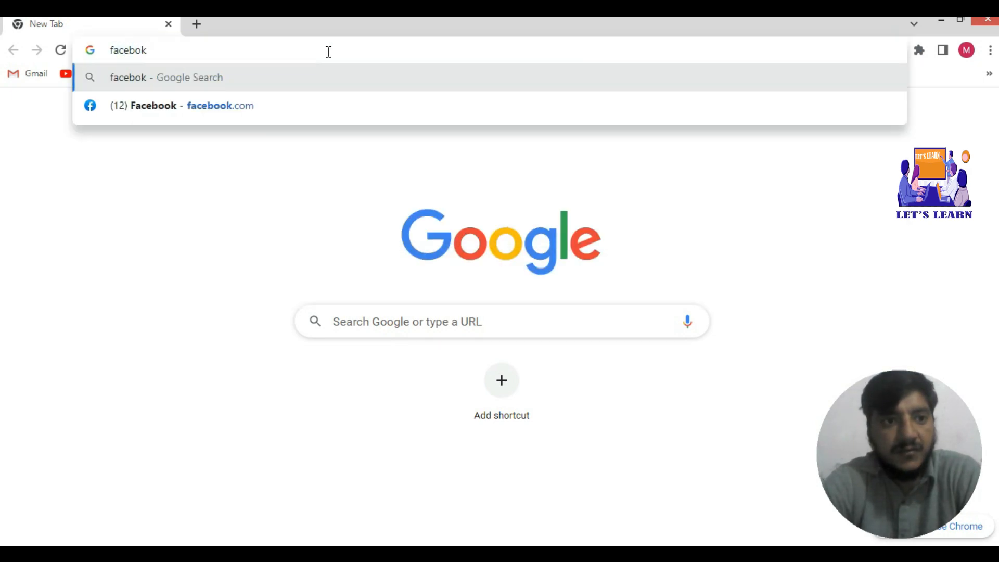
{"action": "type", "text": "ok.com"}
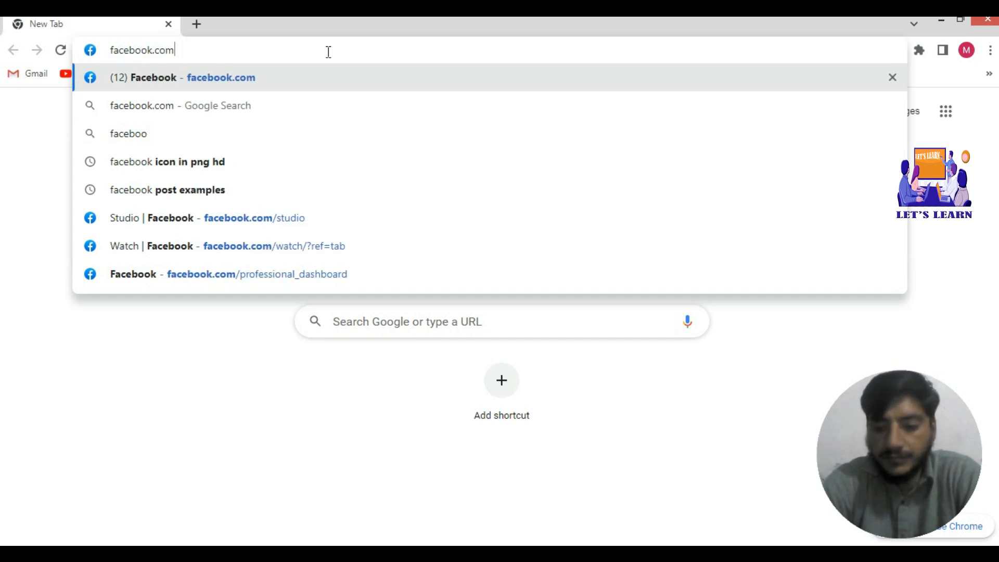
{"action": "key", "text": "Return"}
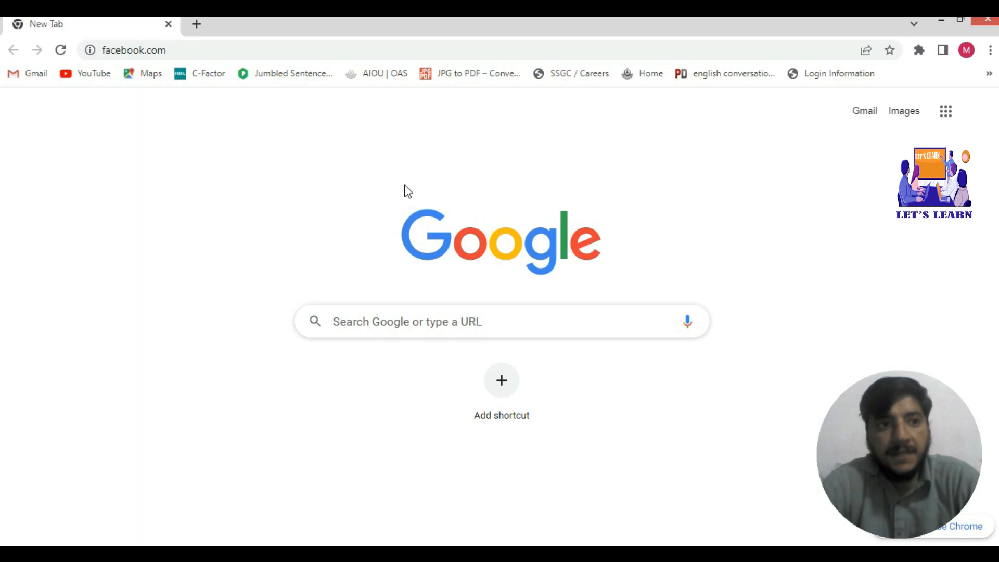
{"action": "left_click", "coordinate": [207, 52]}
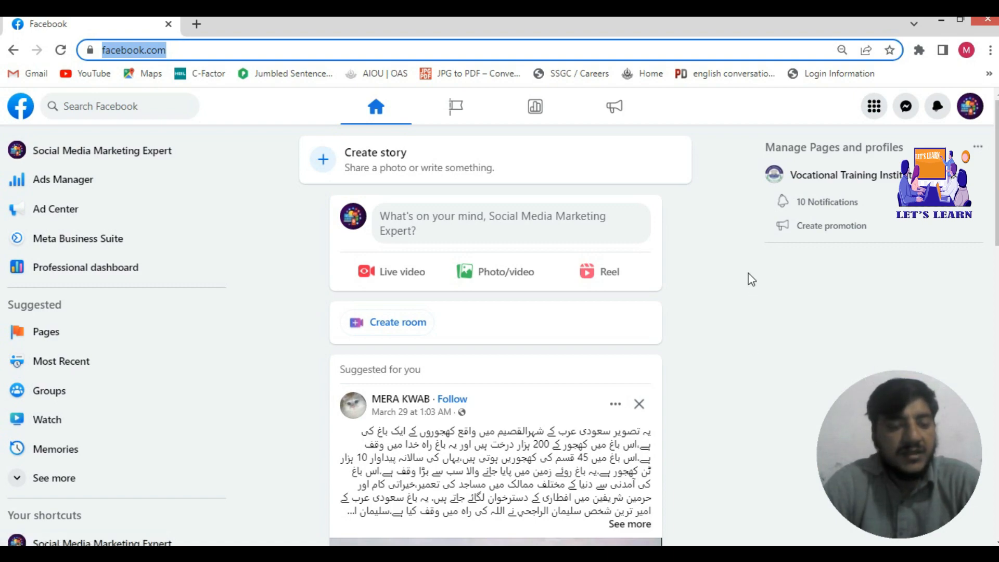
Step: Open the Social Media Marketing Expert page from the Facebook home feed
{"action": "left_click", "coordinate": [80, 152]}
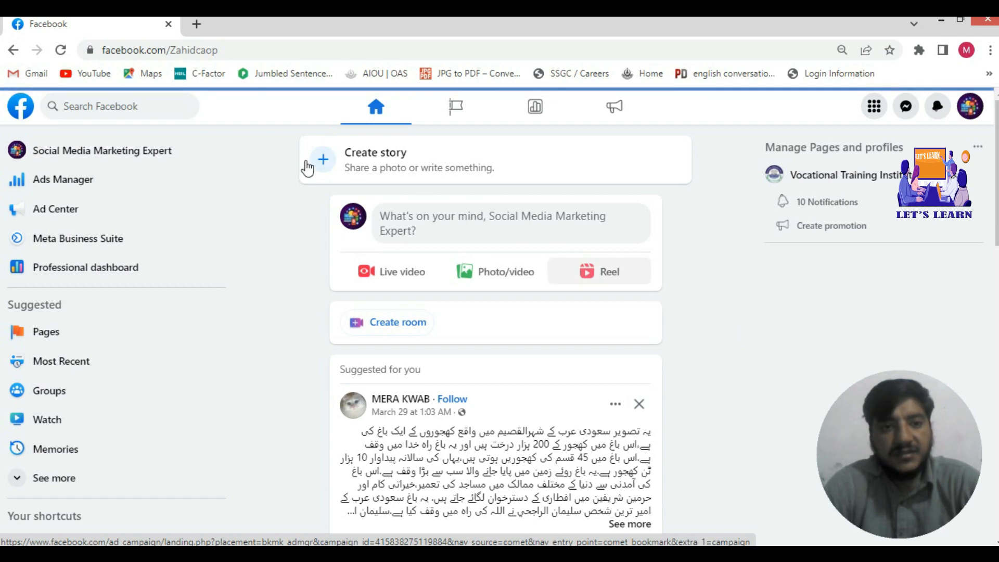
{"action": "left_click", "coordinate": [135, 154]}
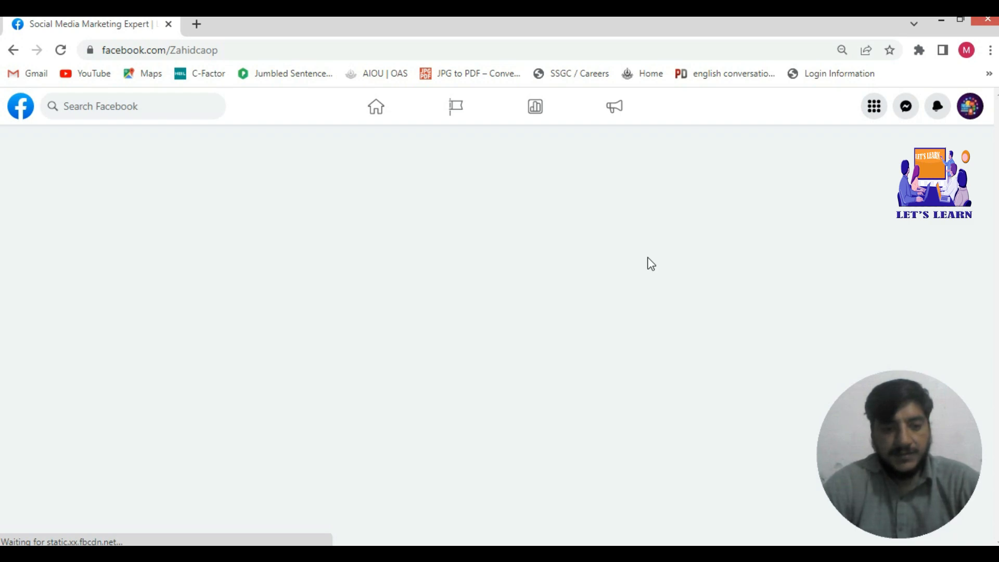
{"action": "scroll", "coordinate": [647, 263], "scroll_direction": "down", "scroll_amount": 4}
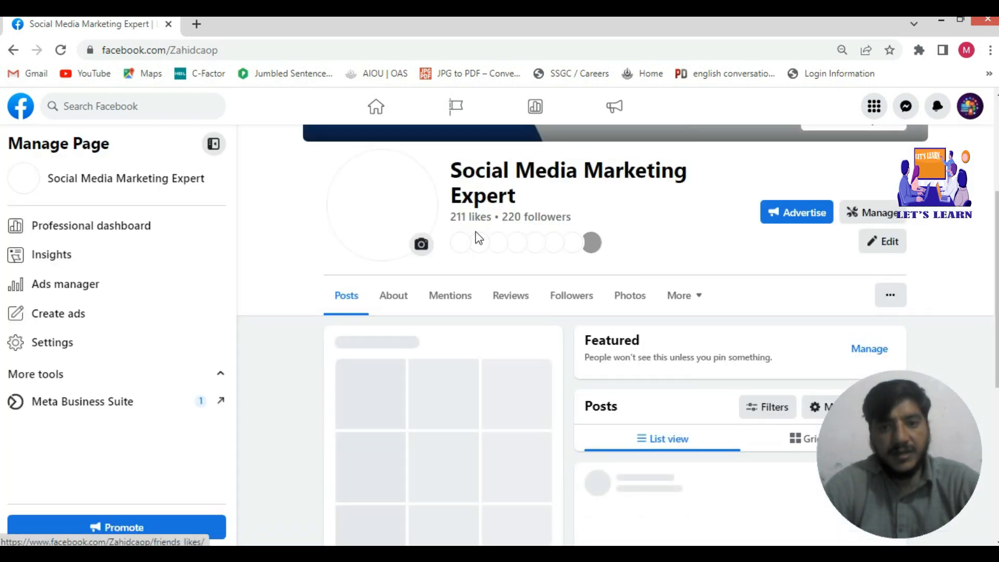
{"action": "scroll", "coordinate": [508, 213], "scroll_direction": "up", "scroll_amount": 3}
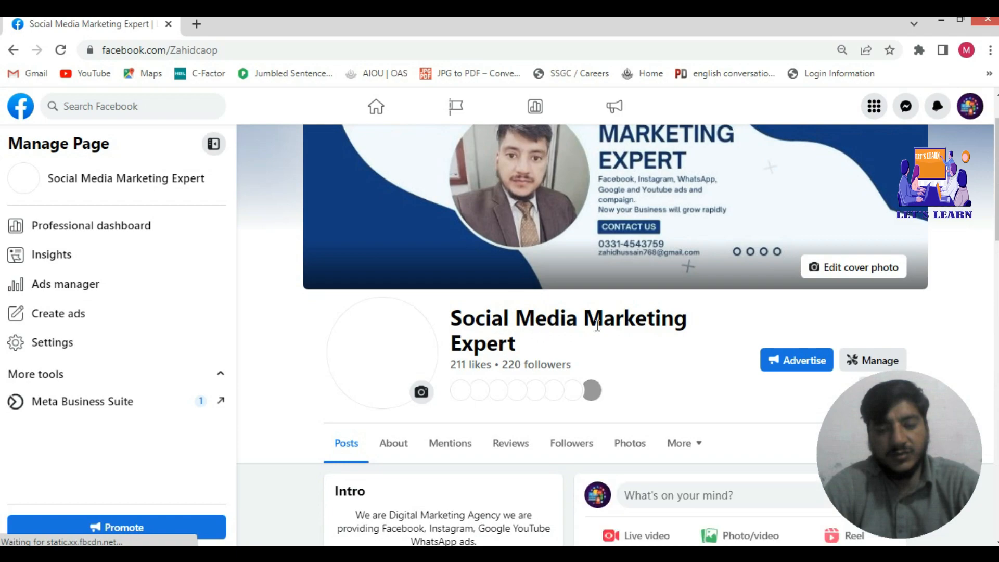
Step: Find the April 7 Social Media Marketing Agency post on the page and start boosting it
{"action": "scroll", "coordinate": [664, 330], "scroll_direction": "down", "scroll_amount": 15}
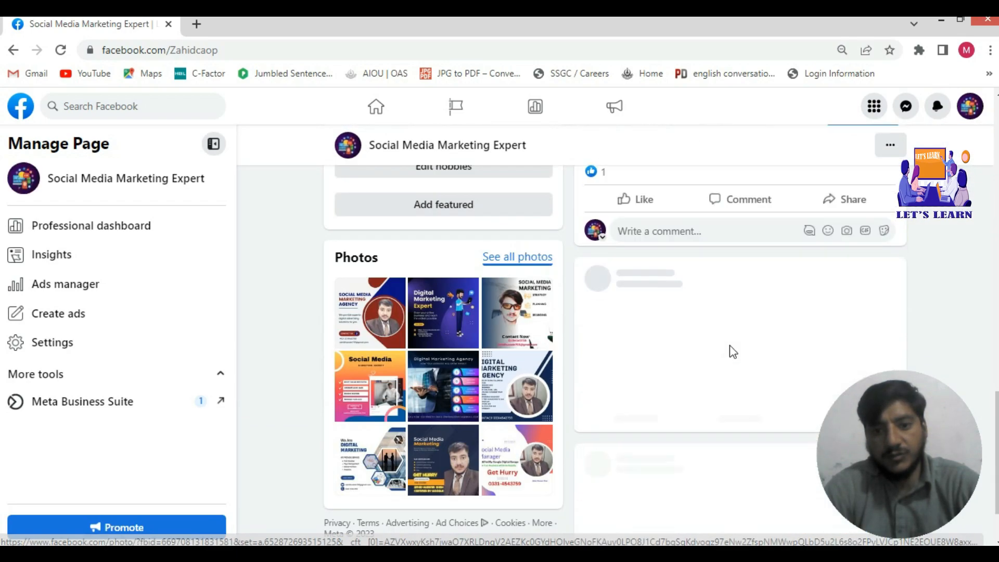
{"action": "scroll", "coordinate": [731, 347], "scroll_direction": "up", "scroll_amount": 9}
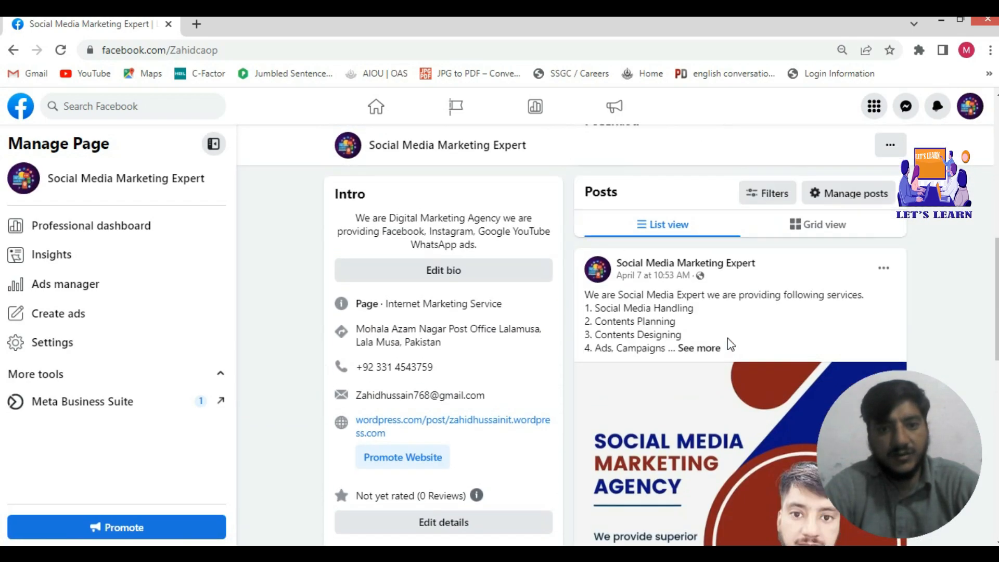
{"action": "scroll", "coordinate": [728, 333], "scroll_direction": "up", "scroll_amount": 2}
{"action": "scroll", "coordinate": [725, 320], "scroll_direction": "down", "scroll_amount": 10}
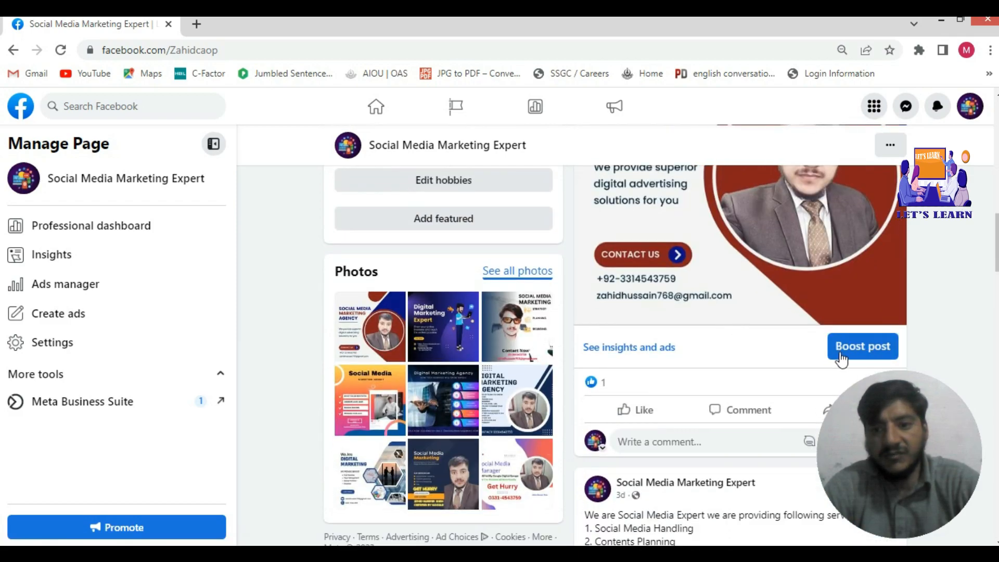
{"action": "left_click", "coordinate": [853, 347]}
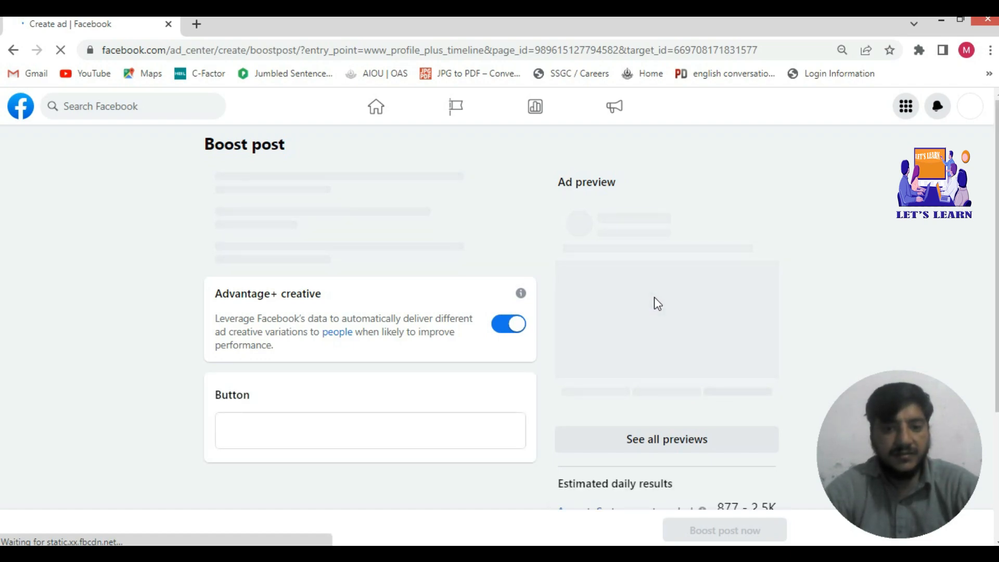
Step: Review the Boost post settings from goal and button through duration and placements, along with the ad preview
{"action": "scroll", "coordinate": [416, 228], "scroll_direction": "down", "scroll_amount": 4}
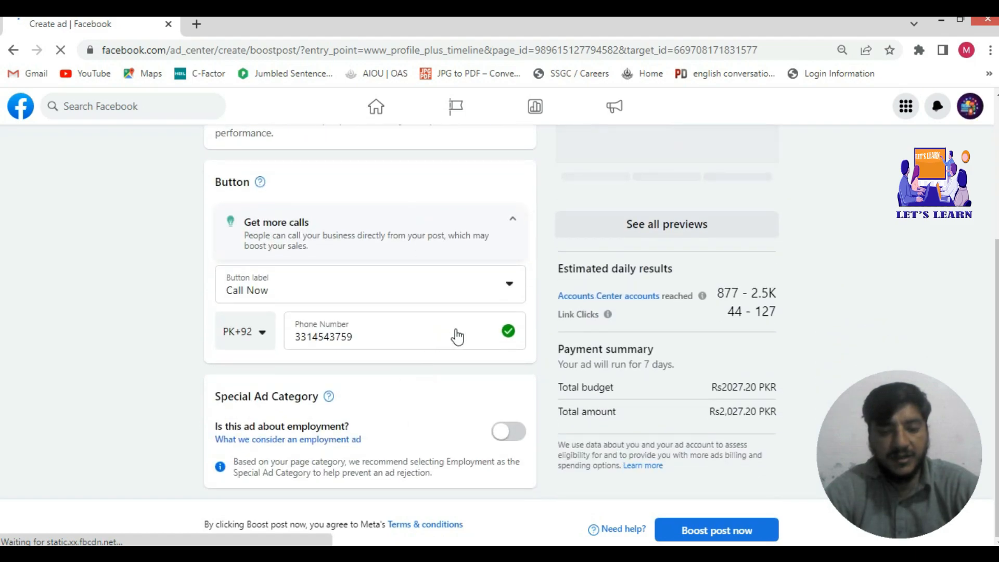
{"action": "scroll", "coordinate": [460, 330], "scroll_direction": "down", "scroll_amount": 1}
{"action": "scroll", "coordinate": [461, 330], "scroll_direction": "down", "scroll_amount": 8}
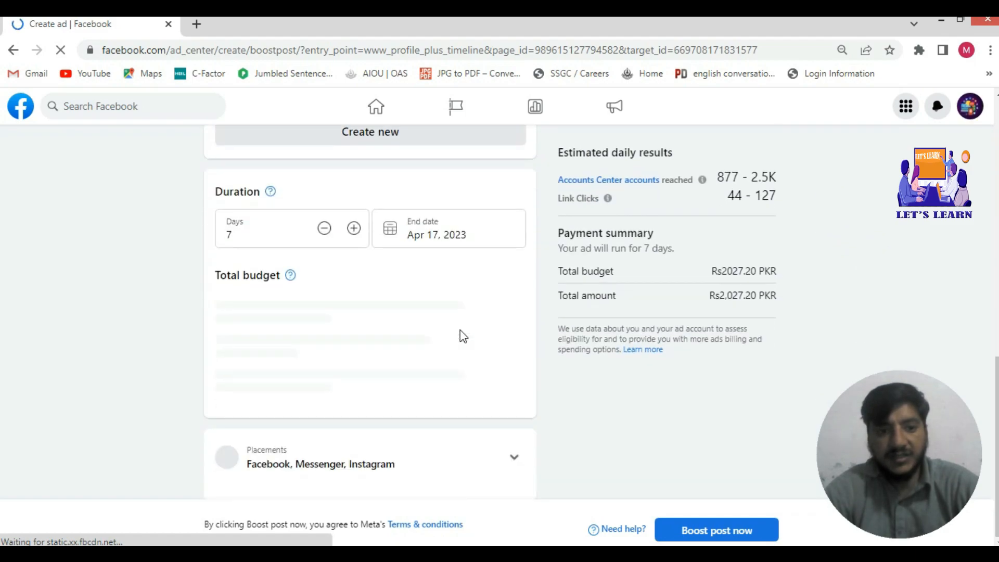
{"action": "scroll", "coordinate": [460, 331], "scroll_direction": "up", "scroll_amount": 6}
{"action": "scroll", "coordinate": [460, 327], "scroll_direction": "up", "scroll_amount": 7}
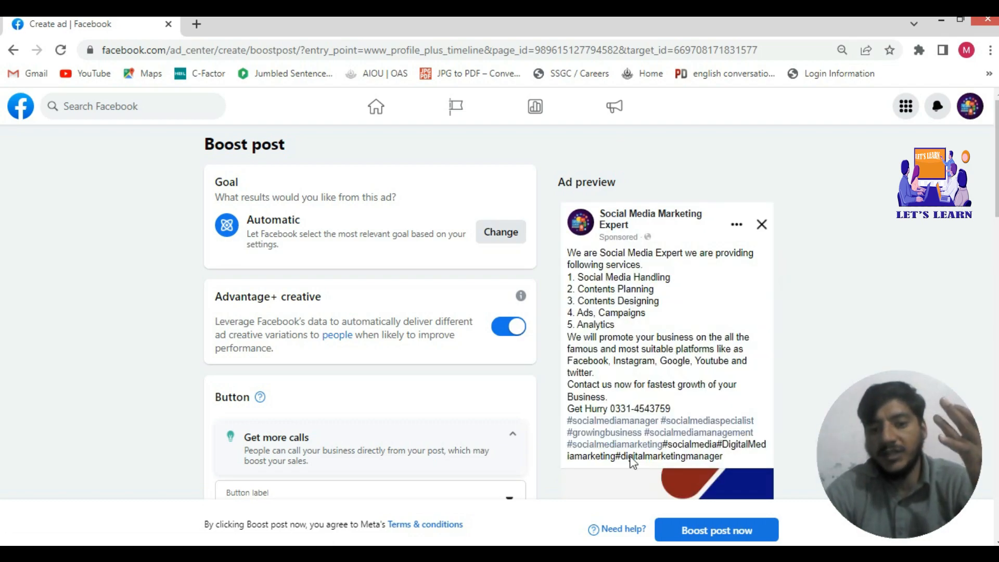
{"action": "scroll", "coordinate": [679, 442], "scroll_direction": "down", "scroll_amount": 7}
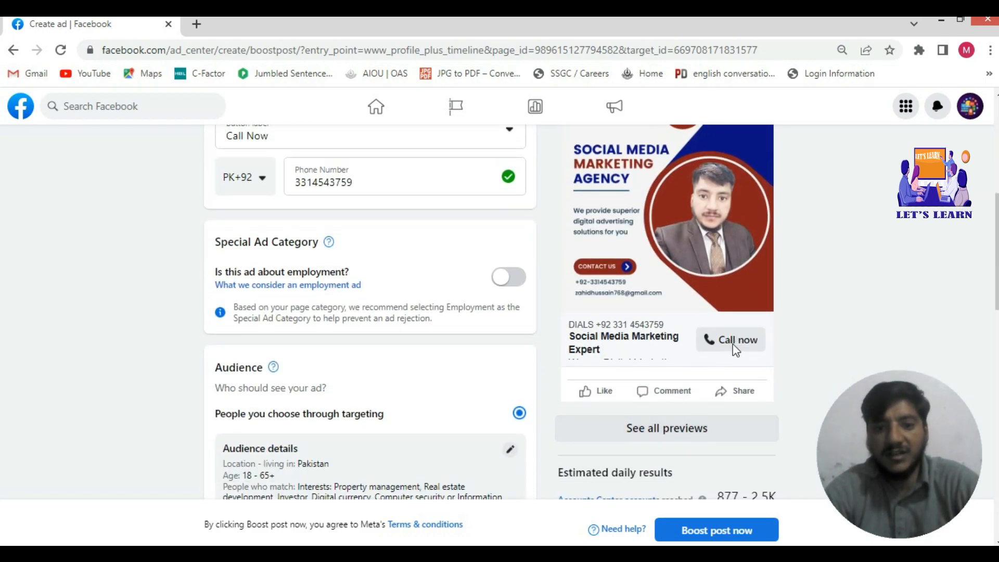
{"action": "scroll", "coordinate": [520, 347], "scroll_direction": "up", "scroll_amount": 7}
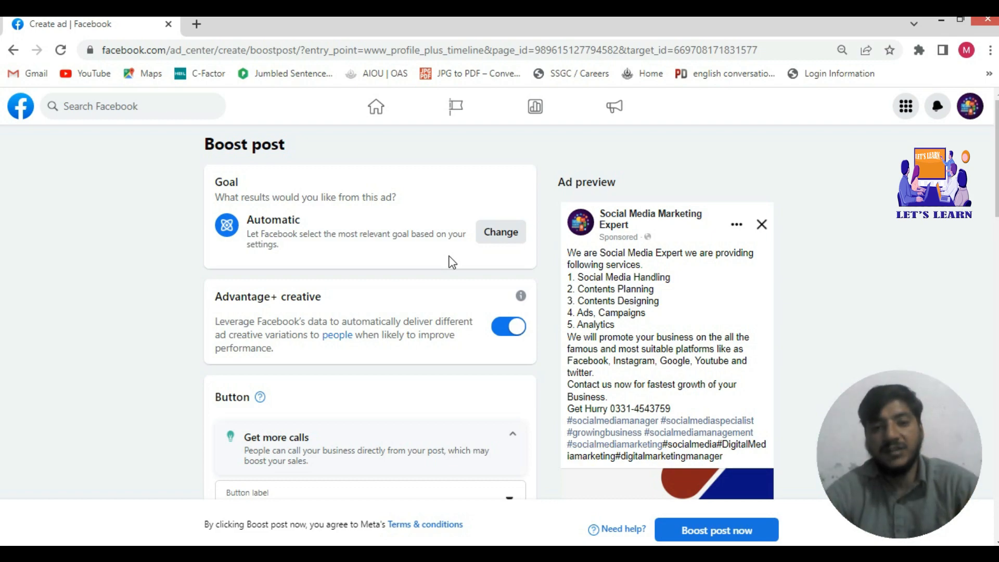
Step: Change the ad goal to Get more website visitors and save it
{"action": "left_click", "coordinate": [497, 238]}
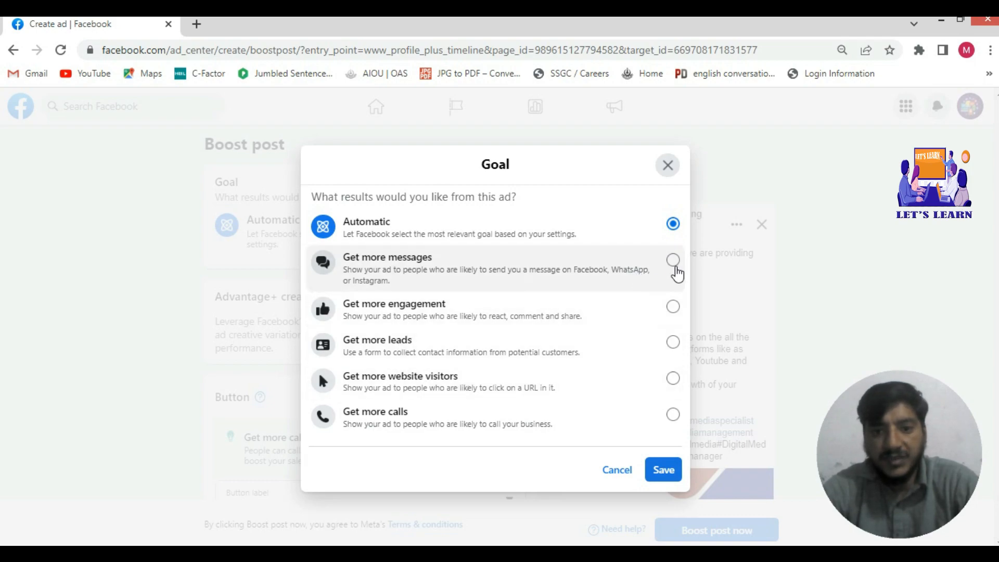
{"action": "left_click", "coordinate": [673, 260]}
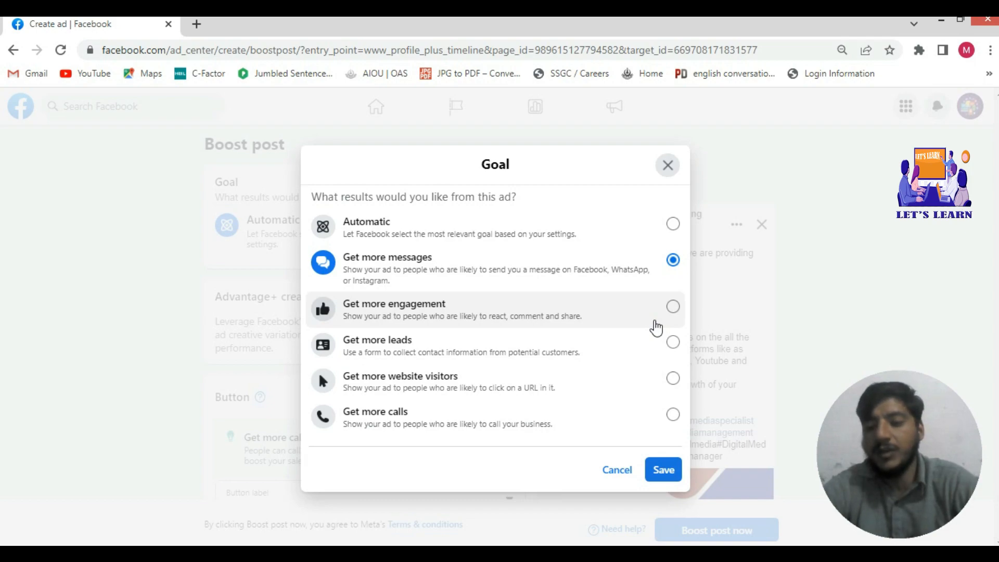
{"action": "left_click", "coordinate": [672, 309]}
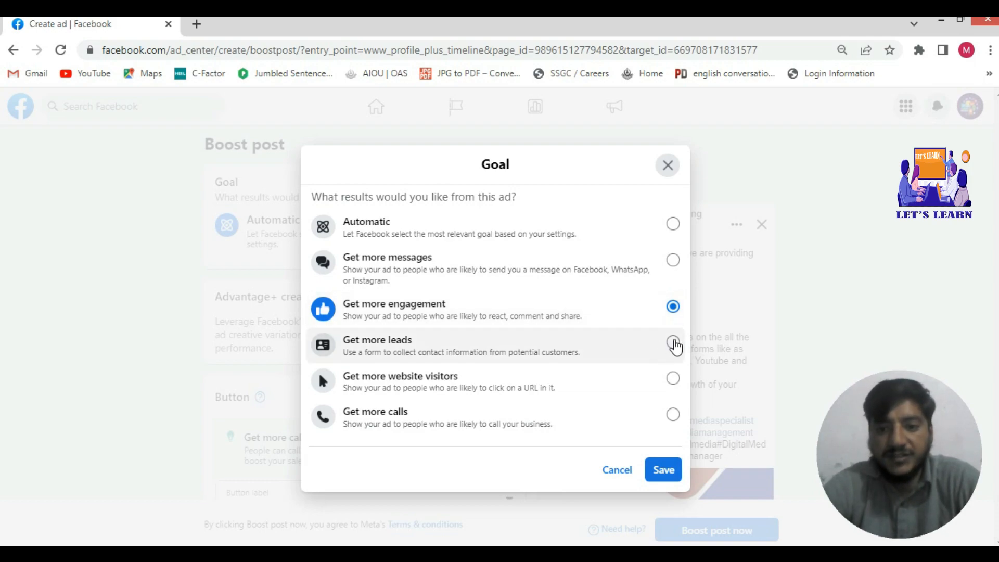
{"action": "left_click", "coordinate": [673, 344]}
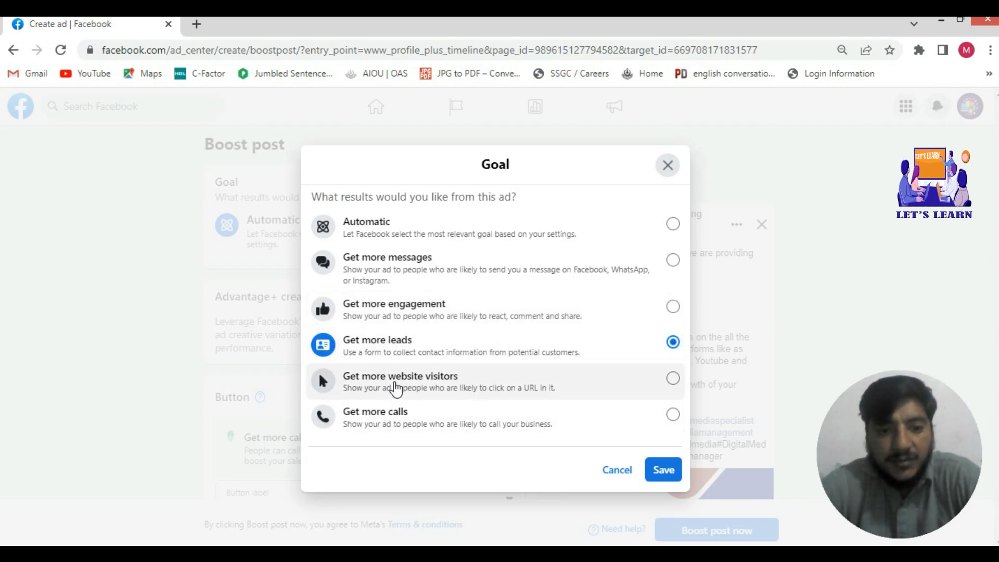
{"action": "left_click", "coordinate": [396, 387]}
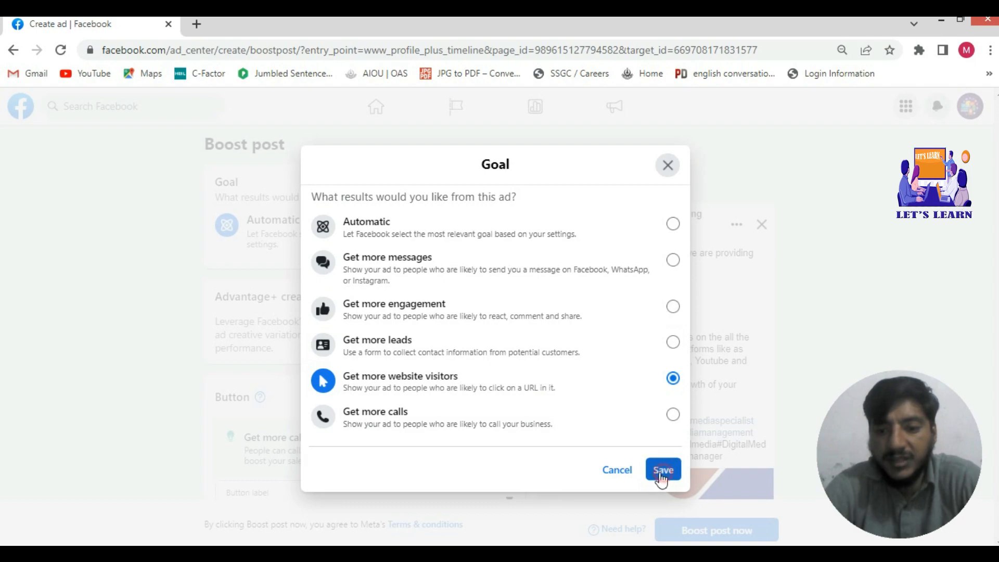
{"action": "left_click", "coordinate": [666, 483]}
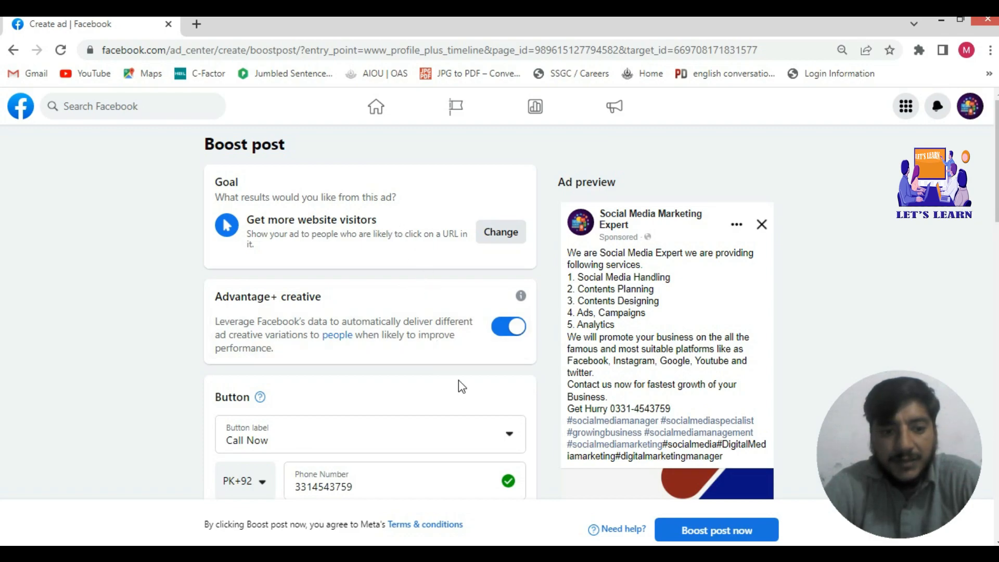
Step: Set the ad's button label to Learn more
{"action": "scroll", "coordinate": [459, 384], "scroll_direction": "down", "scroll_amount": 3}
{"action": "left_click", "coordinate": [294, 302]}
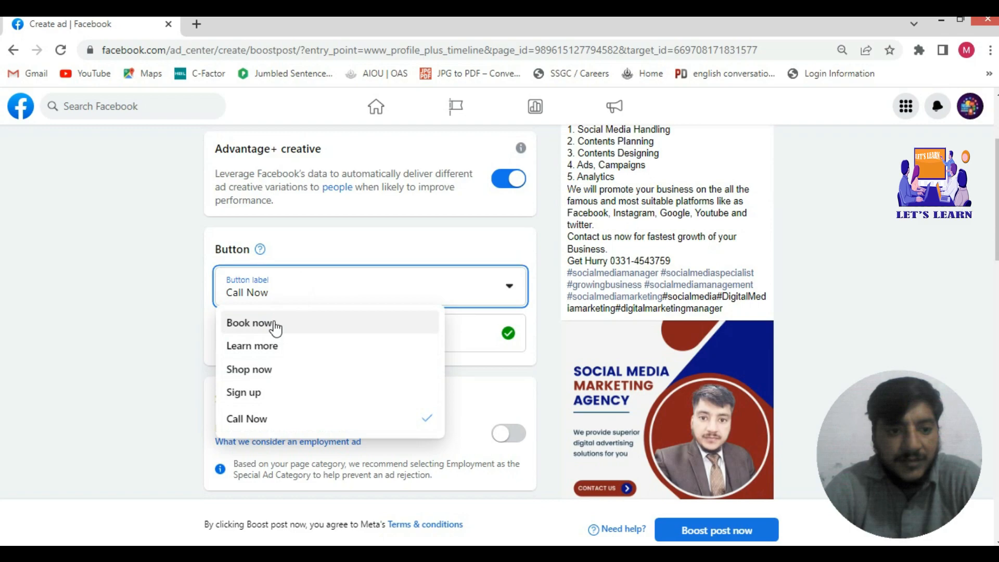
{"action": "scroll", "coordinate": [275, 327], "scroll_direction": "down", "scroll_amount": 2}
{"action": "left_click", "coordinate": [272, 273]}
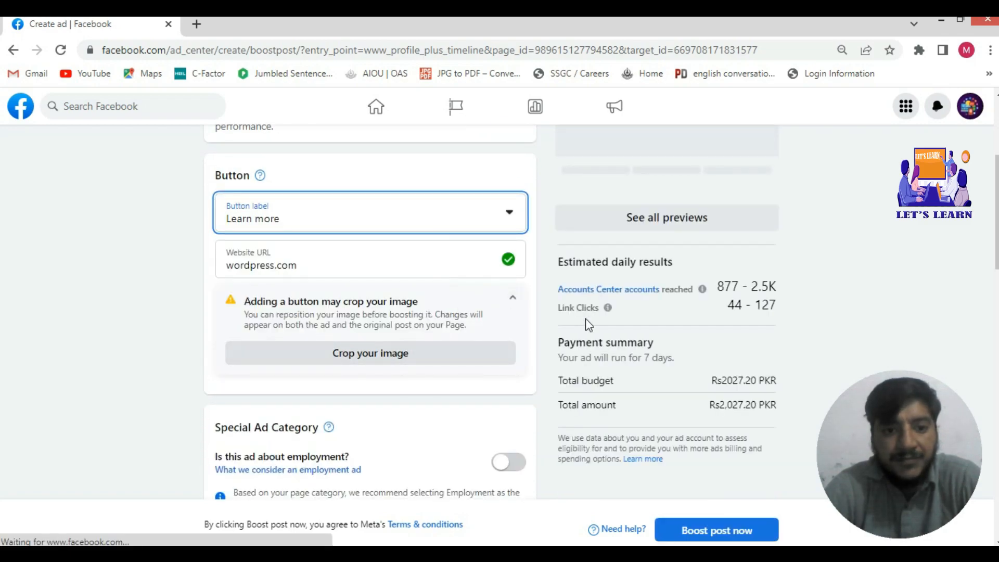
Step: Review the boost's remaining settings: special ad category, audience, duration, total budget, placements, Meta Pixel and payment method
{"action": "scroll", "coordinate": [704, 302], "scroll_direction": "up", "scroll_amount": 4}
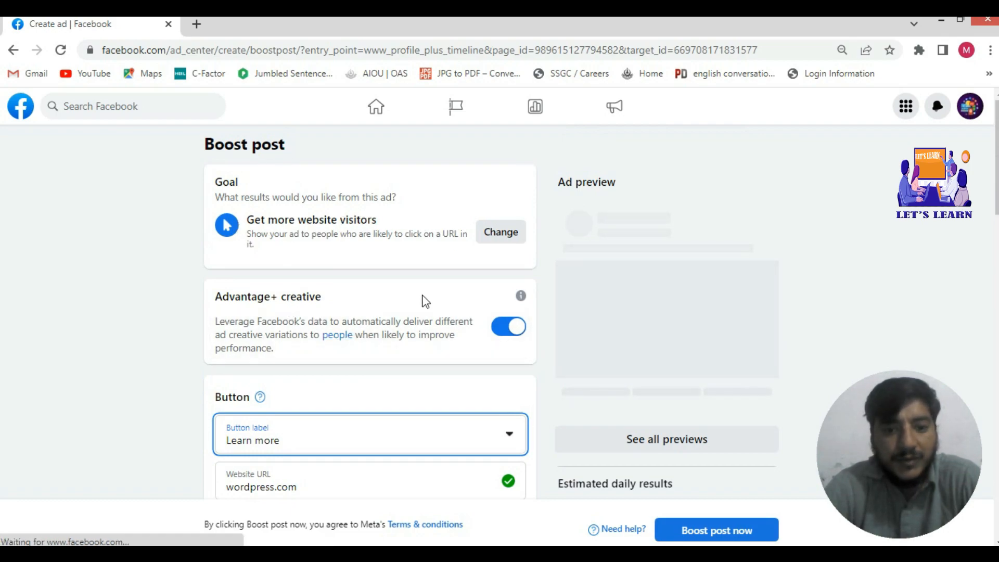
{"action": "scroll", "coordinate": [421, 302], "scroll_direction": "down", "scroll_amount": 3}
{"action": "scroll", "coordinate": [423, 307], "scroll_direction": "down", "scroll_amount": 6}
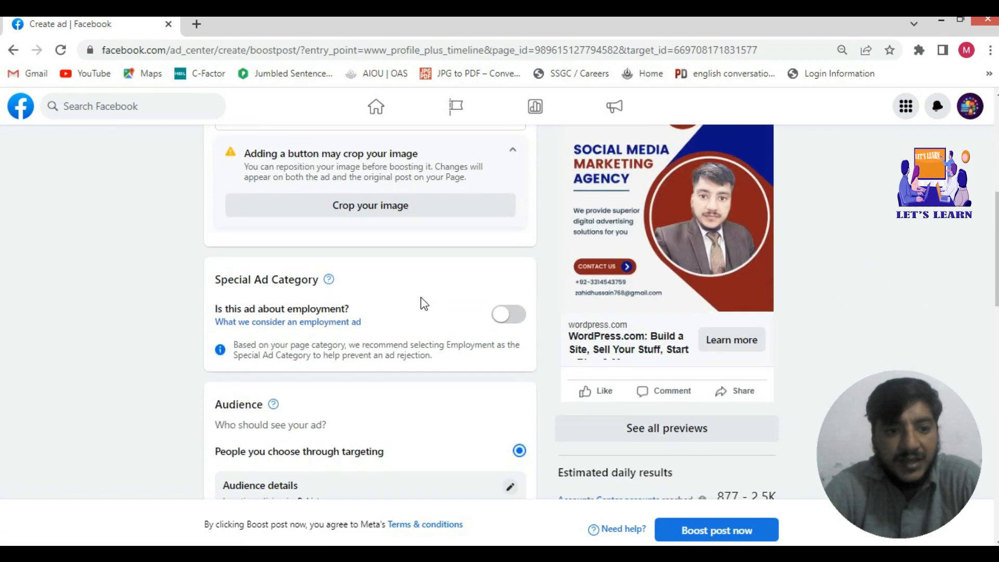
{"action": "scroll", "coordinate": [422, 301], "scroll_direction": "down", "scroll_amount": 8}
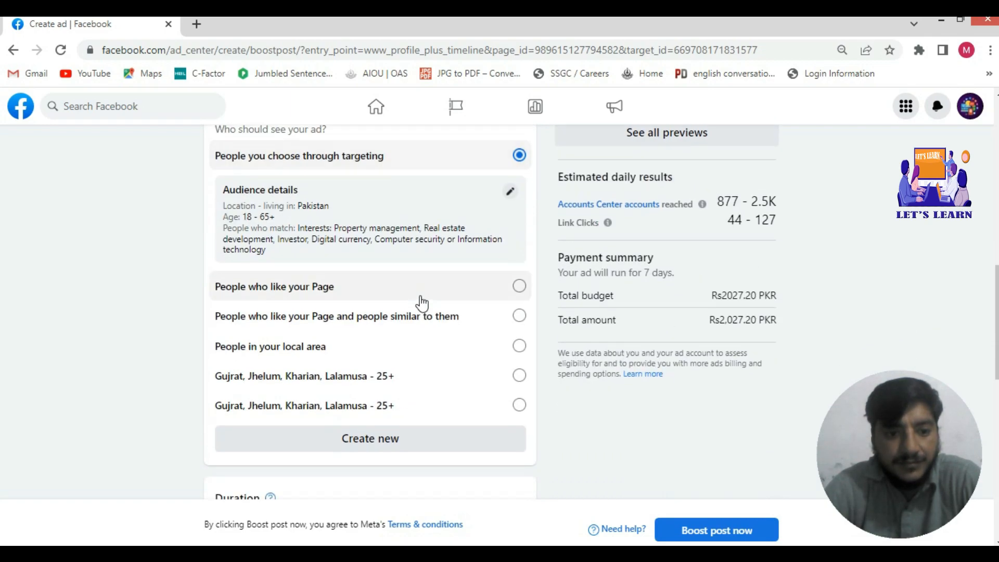
{"action": "scroll", "coordinate": [421, 303], "scroll_direction": "down", "scroll_amount": 12}
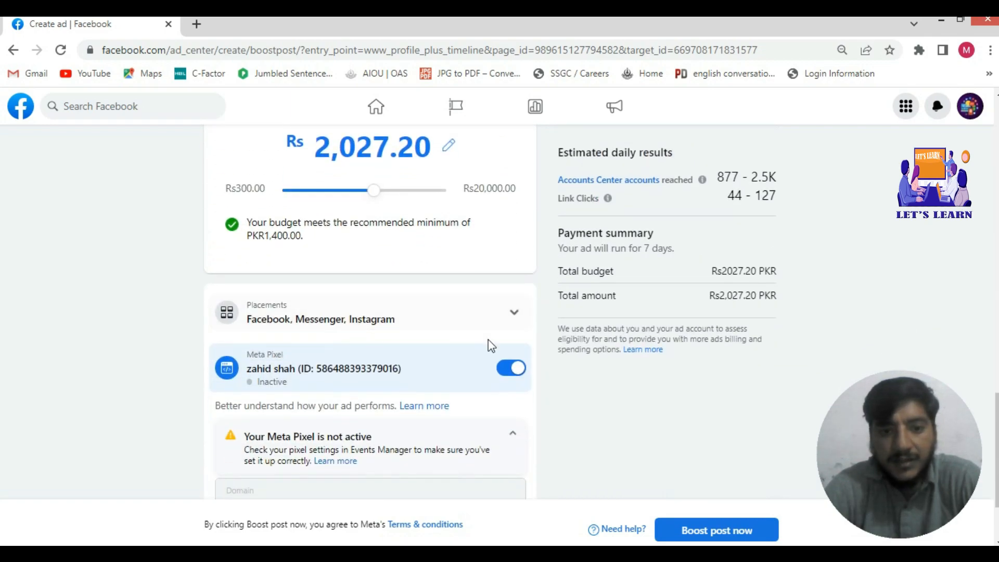
{"action": "scroll", "coordinate": [484, 341], "scroll_direction": "down", "scroll_amount": 1}
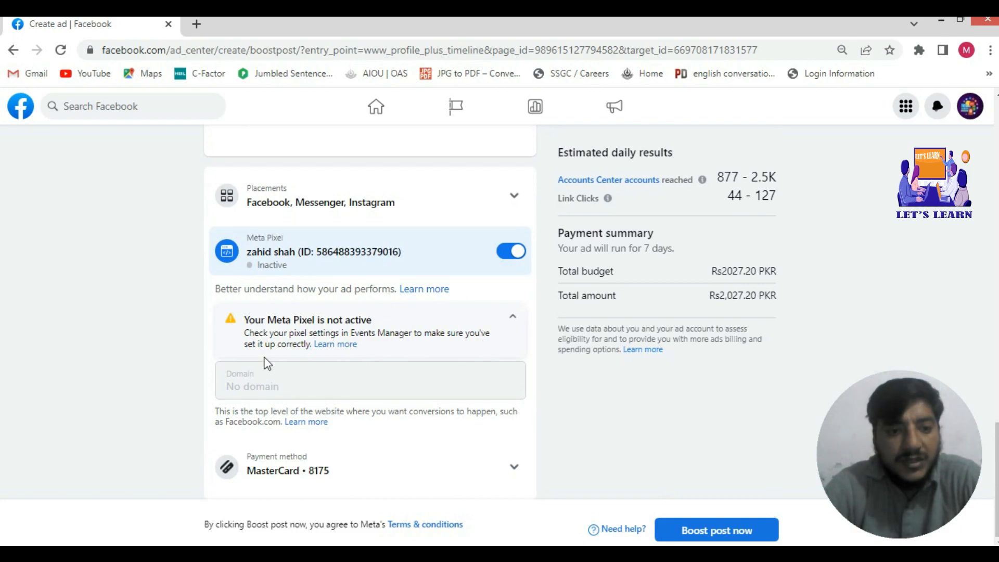
{"action": "scroll", "coordinate": [446, 323], "scroll_direction": "up", "scroll_amount": 2}
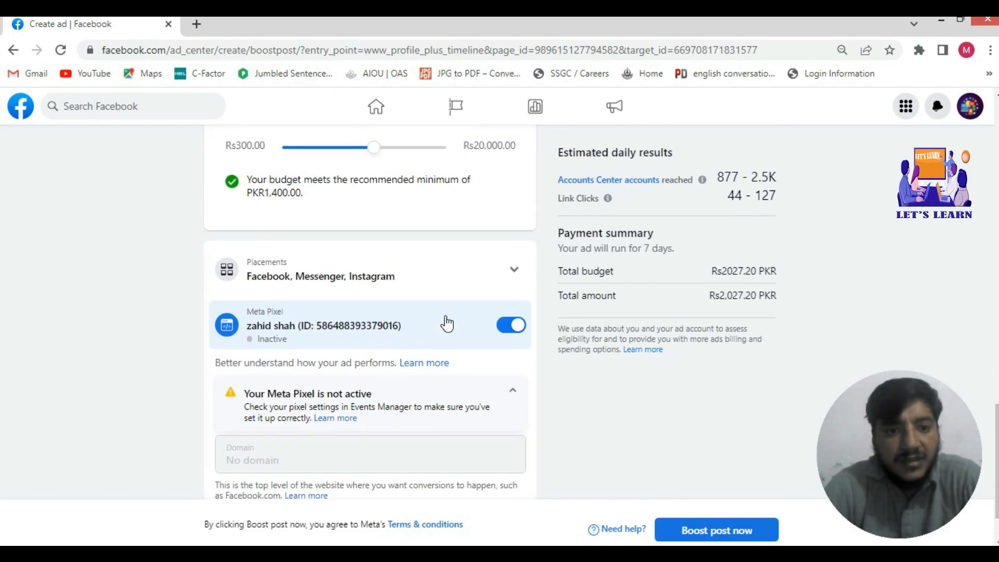
{"action": "scroll", "coordinate": [448, 374], "scroll_direction": "down", "scroll_amount": 2}
{"action": "scroll", "coordinate": [448, 373], "scroll_direction": "up", "scroll_amount": 12}
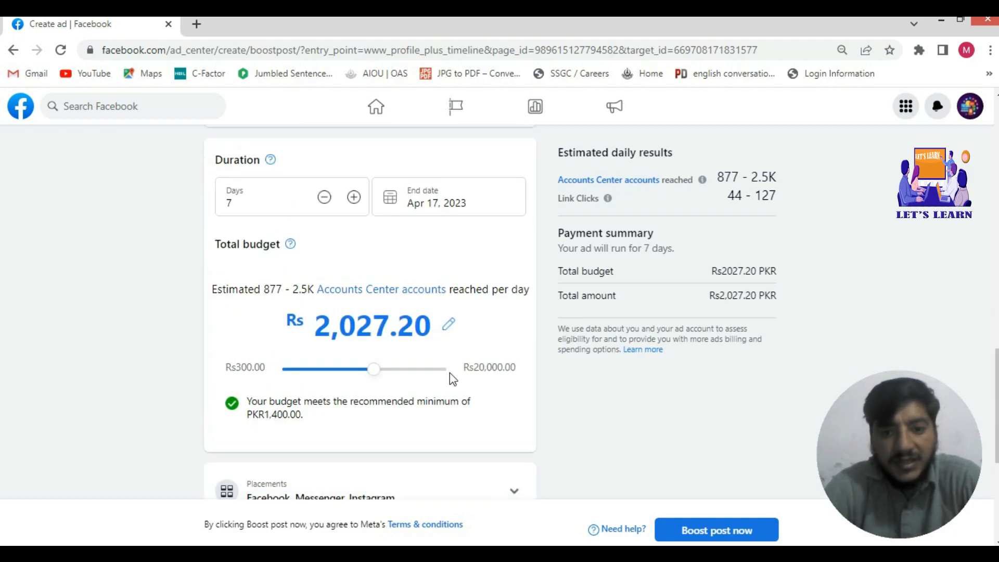
{"action": "scroll", "coordinate": [451, 378], "scroll_direction": "up", "scroll_amount": 5}
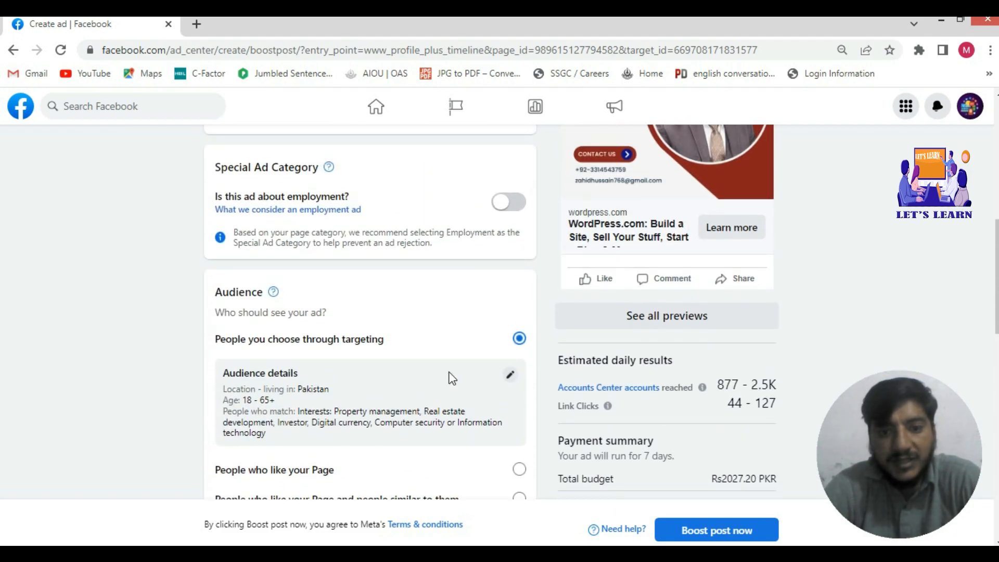
{"action": "scroll", "coordinate": [451, 378], "scroll_direction": "up", "scroll_amount": 5}
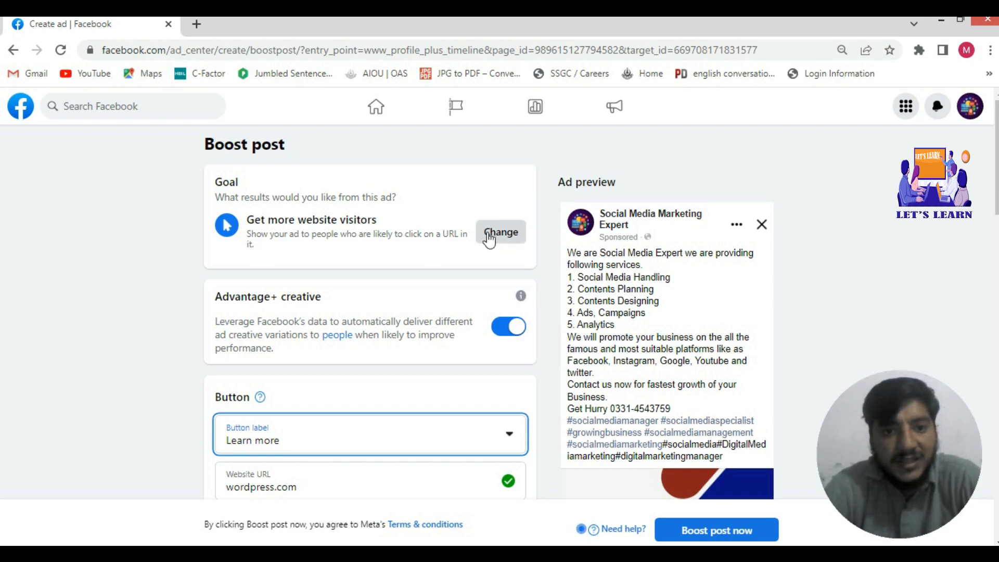
Step: Examine the button's website URL setting and how the link and Learn more button appear in the ad preview
{"action": "scroll", "coordinate": [442, 263], "scroll_direction": "down", "scroll_amount": 1}
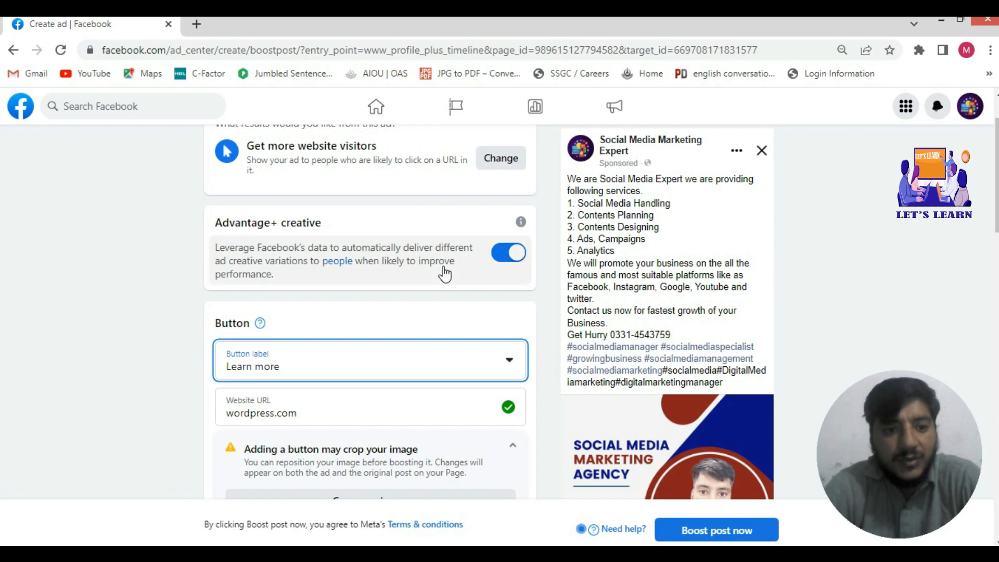
{"action": "scroll", "coordinate": [445, 273], "scroll_direction": "down", "scroll_amount": 2}
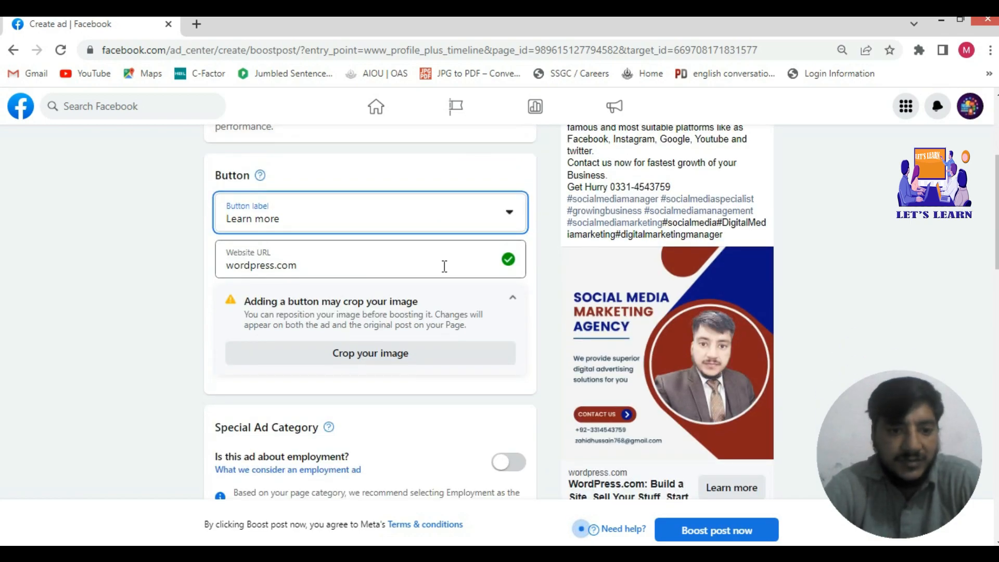
{"action": "scroll", "coordinate": [467, 371], "scroll_direction": "down", "scroll_amount": 2}
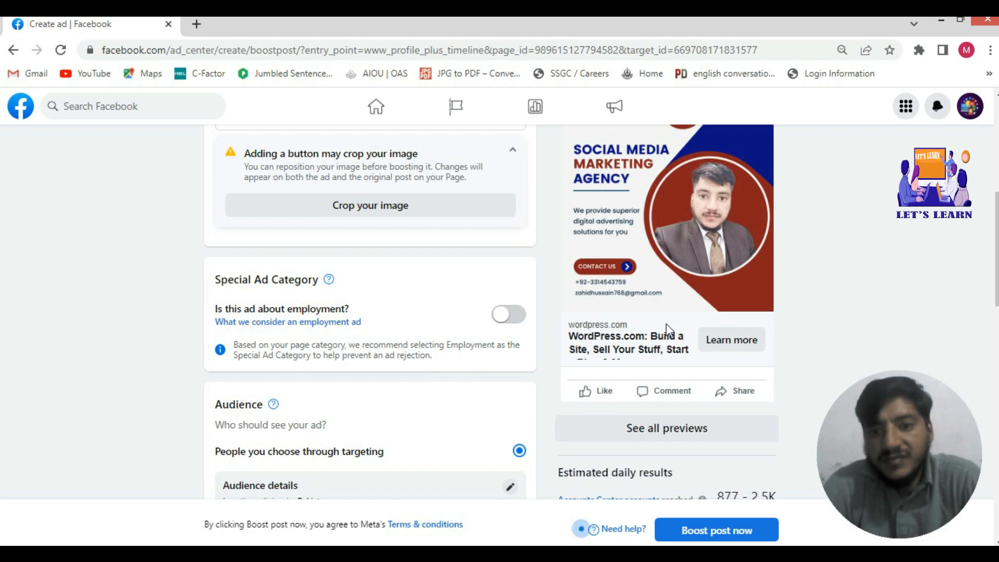
{"action": "scroll", "coordinate": [666, 324], "scroll_direction": "down", "scroll_amount": 1}
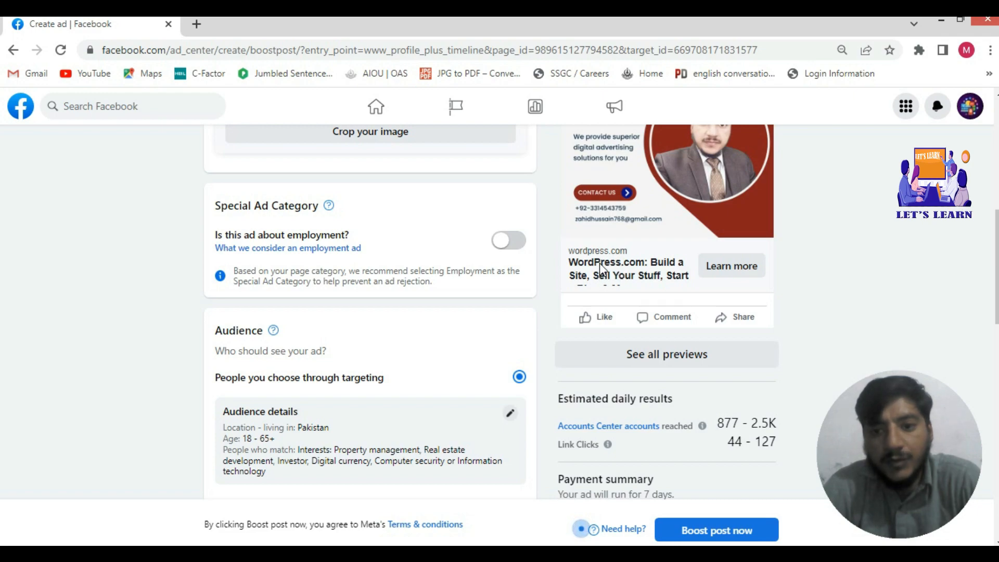
{"action": "scroll", "coordinate": [606, 281], "scroll_direction": "up", "scroll_amount": 2}
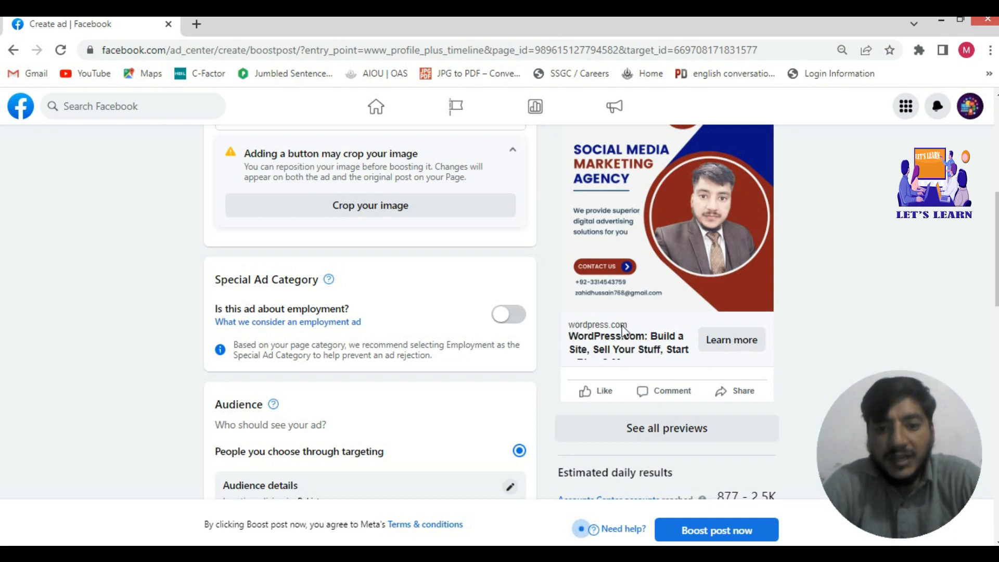
{"action": "scroll", "coordinate": [414, 349], "scroll_direction": "up", "scroll_amount": 7}
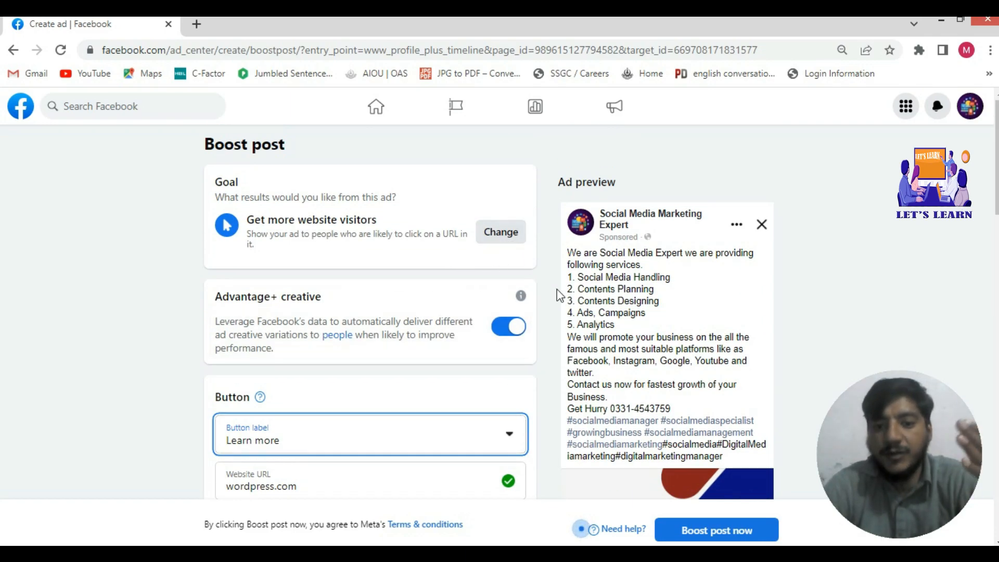
{"action": "scroll", "coordinate": [729, 453], "scroll_direction": "down", "scroll_amount": 3}
{"action": "scroll", "coordinate": [666, 460], "scroll_direction": "down", "scroll_amount": 1}
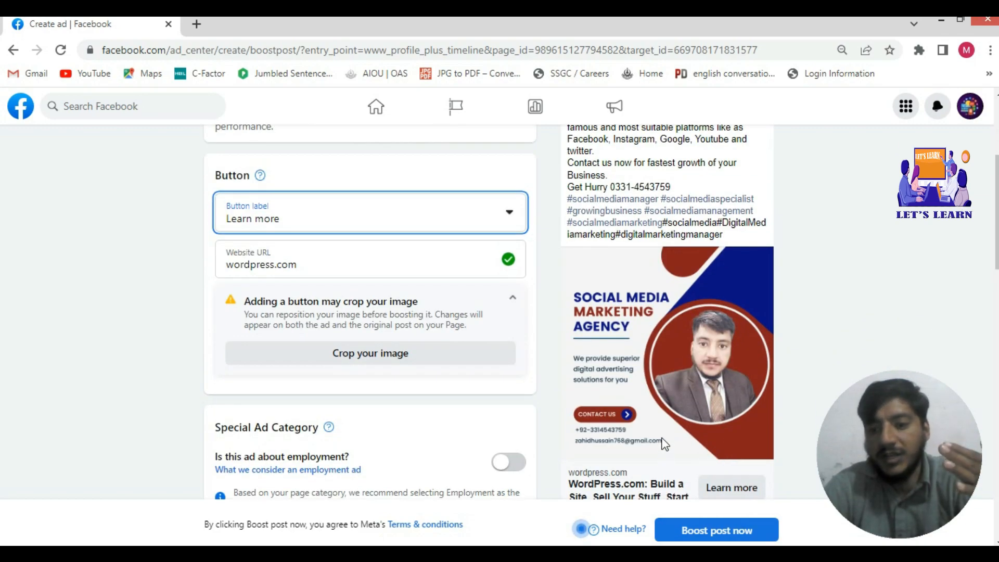
Step: Replace the Learn more button's website URL with the advertiser's own WordPress site address
{"action": "scroll", "coordinate": [663, 447], "scroll_direction": "down", "scroll_amount": 1}
{"action": "scroll", "coordinate": [342, 324], "scroll_direction": "up", "scroll_amount": 2}
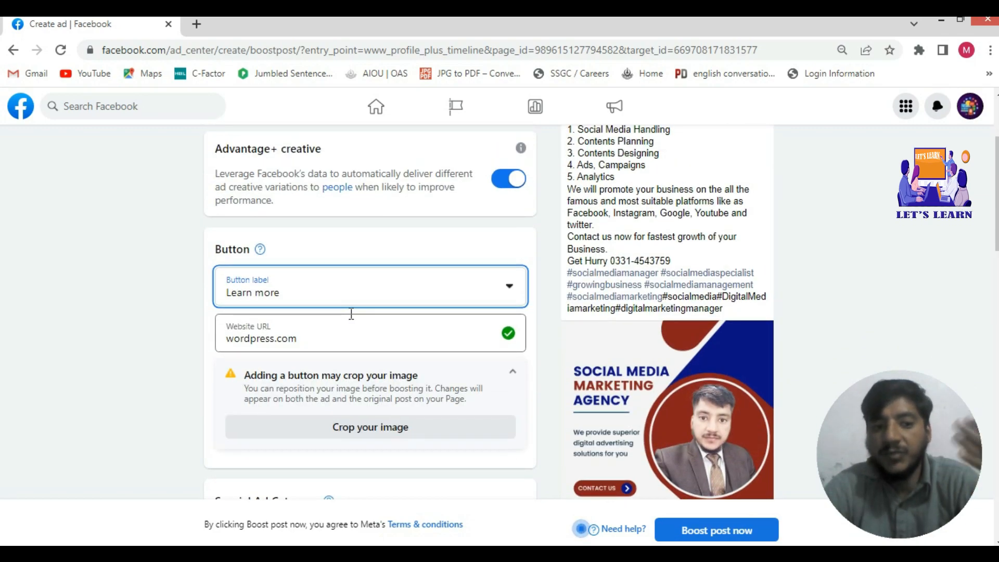
{"action": "left_click", "coordinate": [392, 339]}
{"action": "key", "text": "BackSpace"}
{"action": "key", "text": "BackSpace"}
{"action": "key", "text": "BackSpace"}
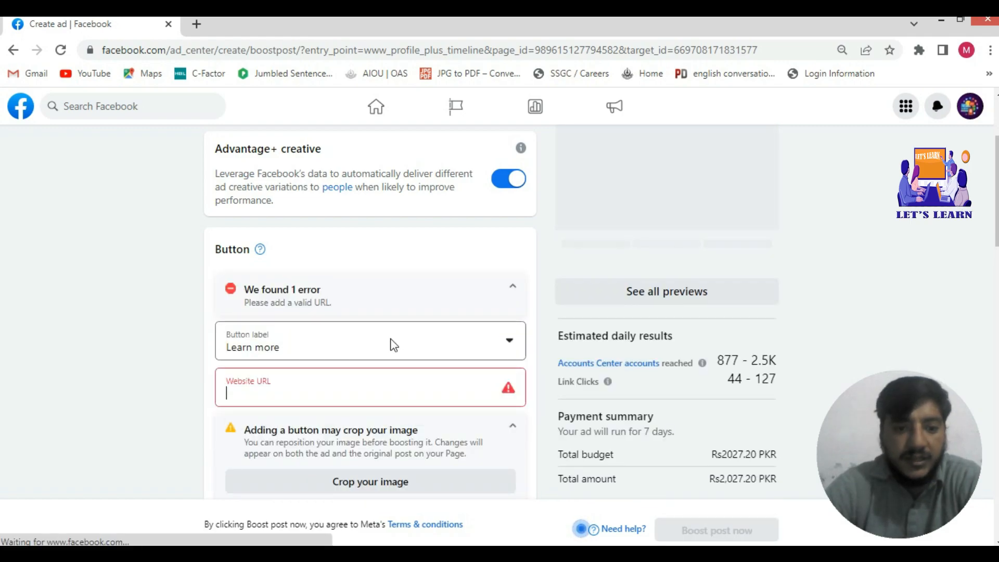
{"action": "type", "text": "www"}
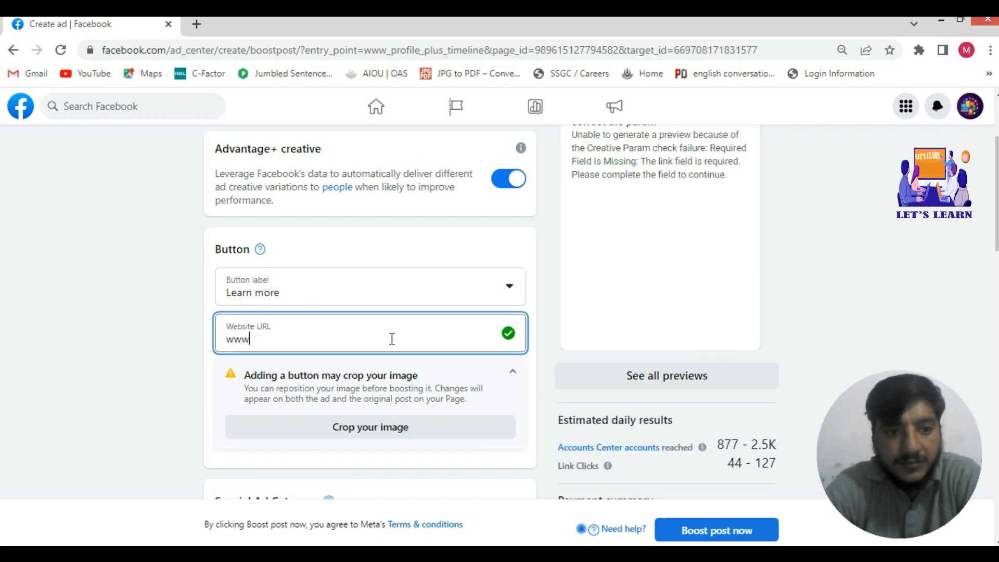
{"action": "type", "text": ".zahid"}
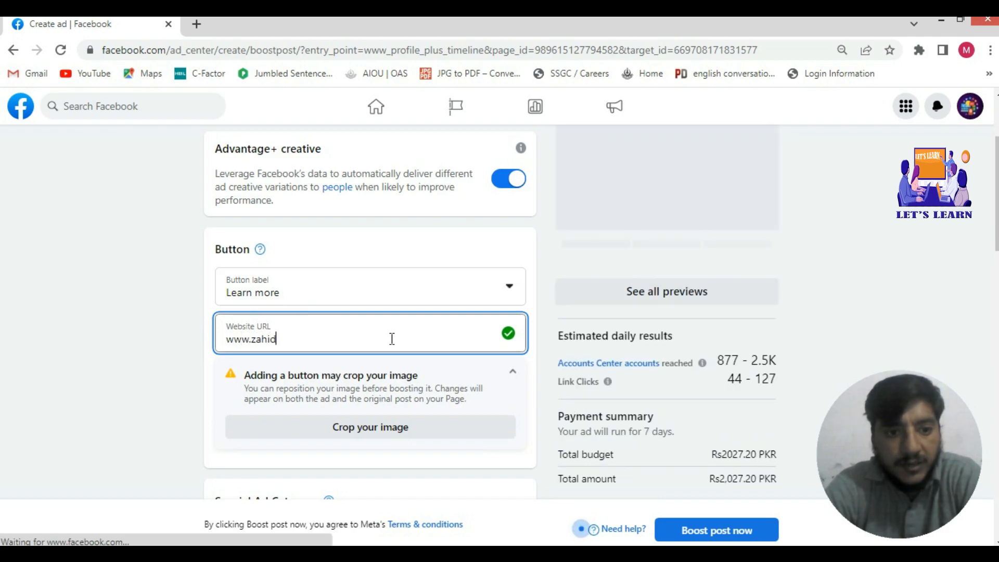
{"action": "type", "text": "hussainit.wordpress.com"}
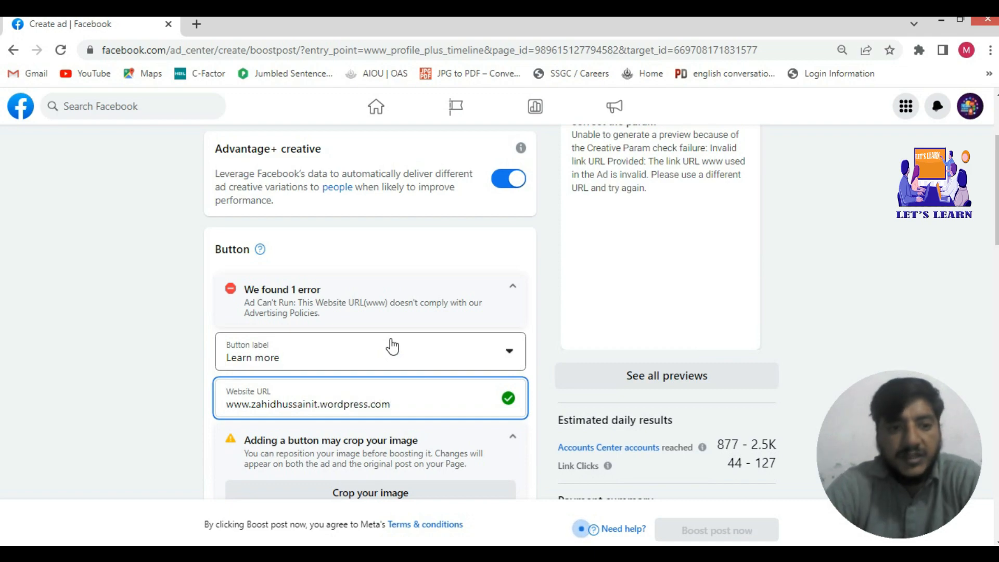
{"action": "left_click", "coordinate": [152, 297]}
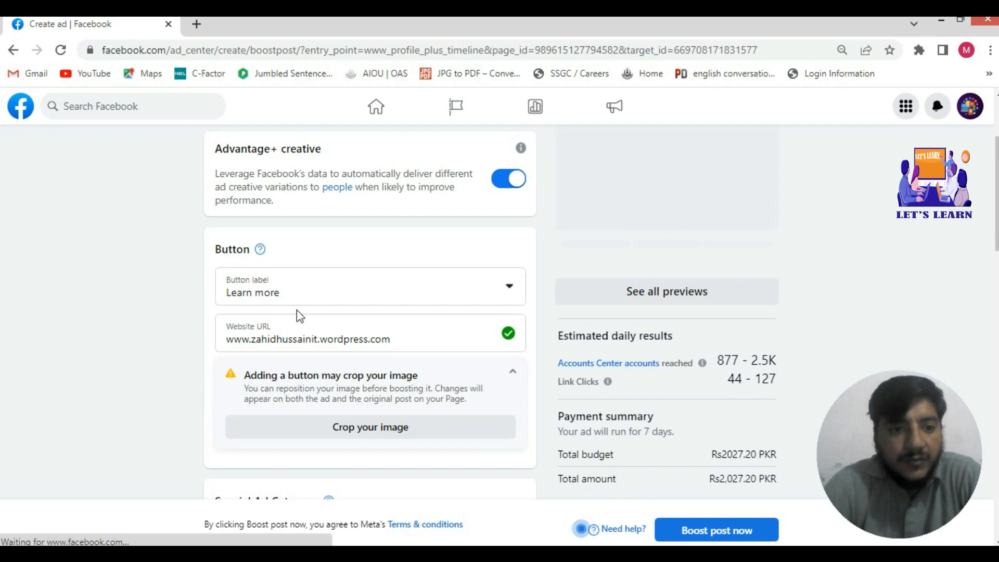
Step: Review the boost settings and check how the new website link and Learn more button look in the ad preview
{"action": "scroll", "coordinate": [298, 314], "scroll_direction": "down", "scroll_amount": 1}
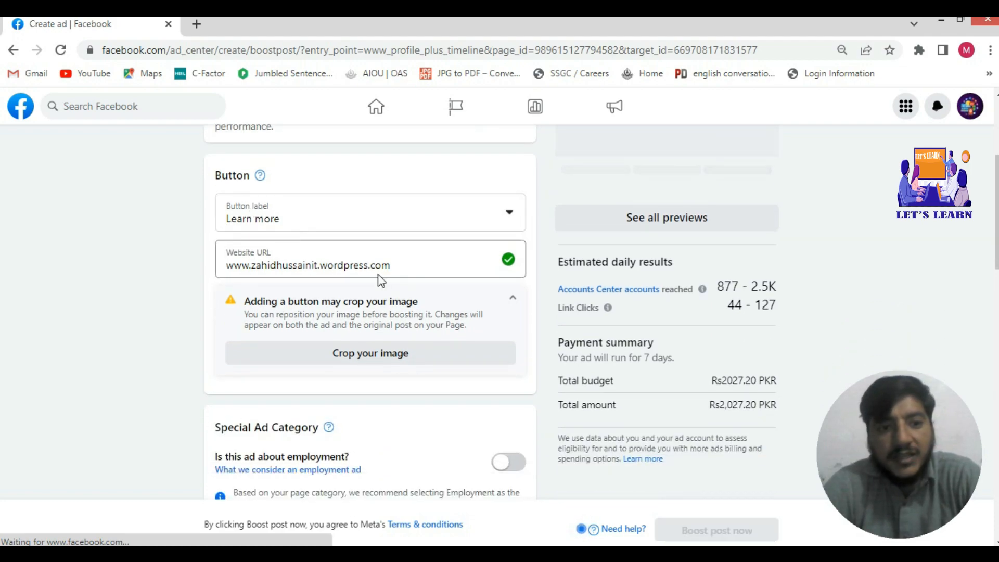
{"action": "scroll", "coordinate": [635, 289], "scroll_direction": "up", "scroll_amount": 4}
{"action": "scroll", "coordinate": [638, 289], "scroll_direction": "down", "scroll_amount": 5}
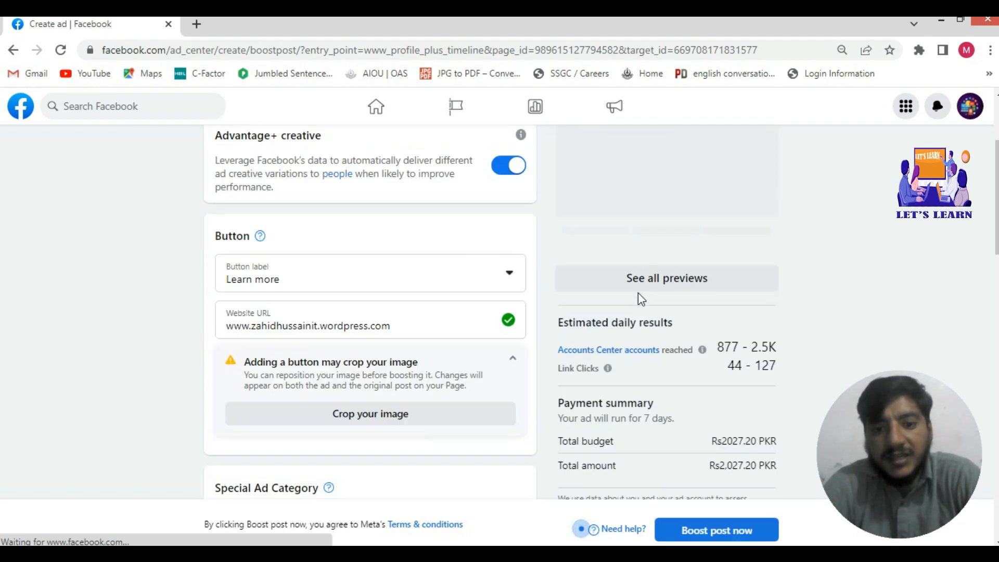
{"action": "scroll", "coordinate": [644, 307], "scroll_direction": "down", "scroll_amount": 4}
{"action": "scroll", "coordinate": [655, 315], "scroll_direction": "up", "scroll_amount": 8}
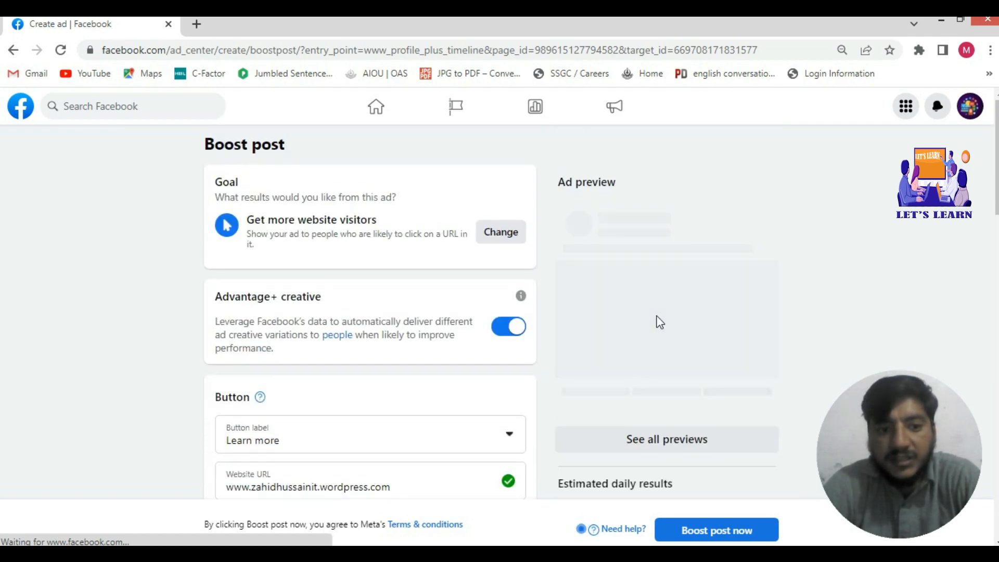
{"action": "scroll", "coordinate": [659, 322], "scroll_direction": "down", "scroll_amount": 3}
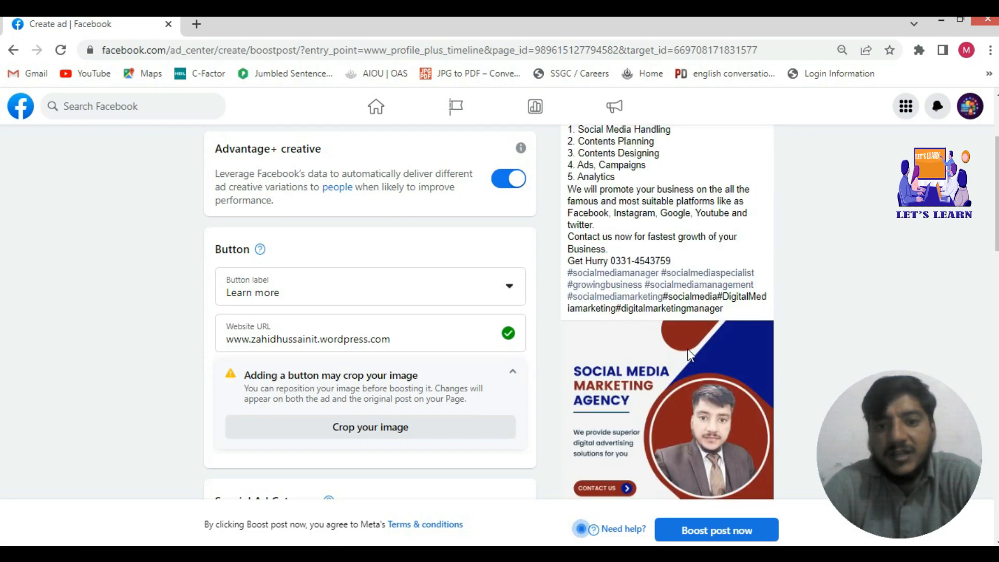
{"action": "scroll", "coordinate": [650, 349], "scroll_direction": "down", "scroll_amount": 5}
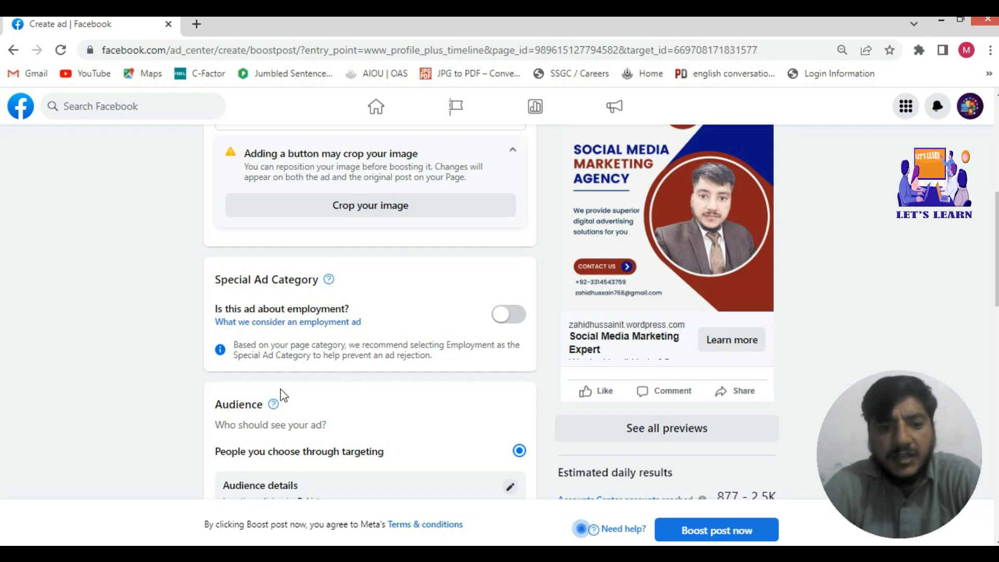
{"action": "scroll", "coordinate": [350, 374], "scroll_direction": "down", "scroll_amount": 4}
{"action": "scroll", "coordinate": [409, 372], "scroll_direction": "up", "scroll_amount": 6}
{"action": "scroll", "coordinate": [409, 367], "scroll_direction": "up", "scroll_amount": 6}
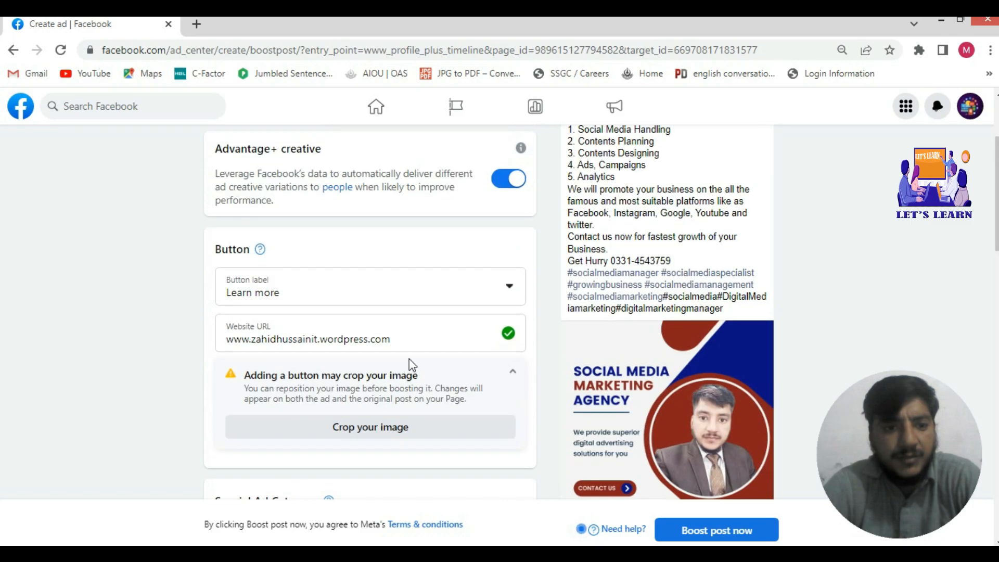
Step: Change the ad's goal to Get more calls and check the Call Now button's phone number and ad preview
{"action": "left_click", "coordinate": [496, 233]}
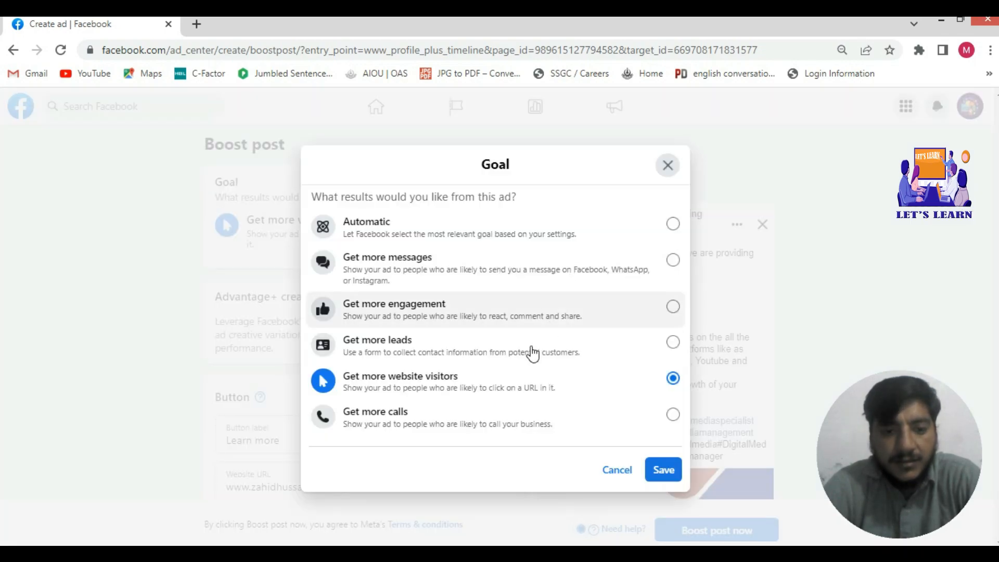
{"action": "left_click", "coordinate": [671, 414]}
{"action": "left_click", "coordinate": [662, 469]}
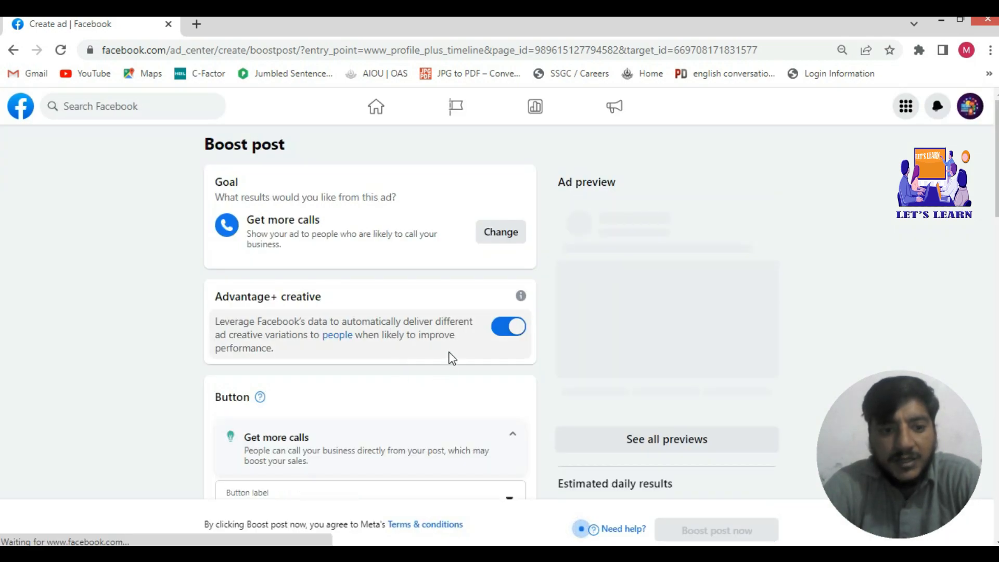
{"action": "scroll", "coordinate": [448, 353], "scroll_direction": "down", "scroll_amount": 5}
{"action": "left_click", "coordinate": [309, 265]}
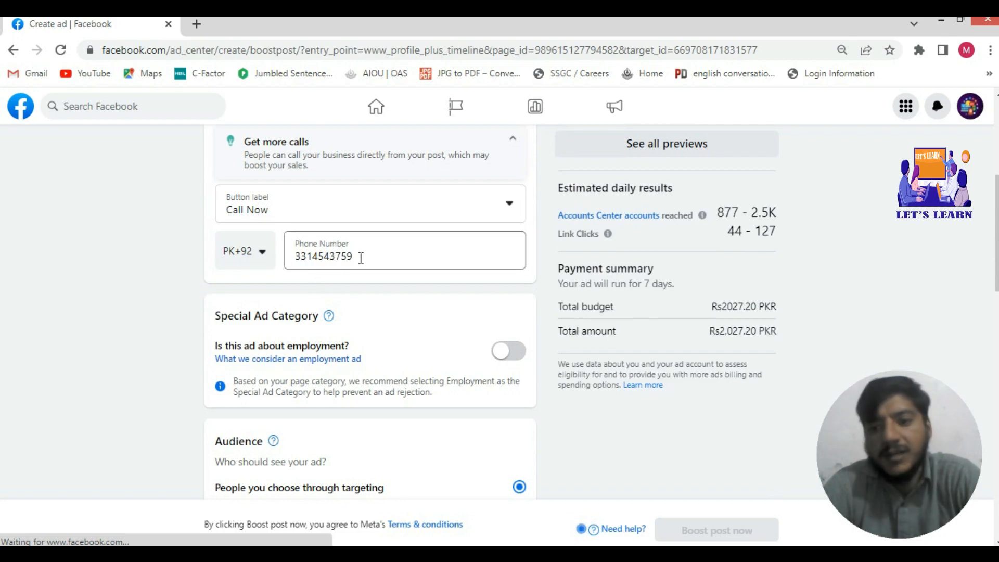
{"action": "scroll", "coordinate": [416, 281], "scroll_direction": "up", "scroll_amount": 2}
{"action": "scroll", "coordinate": [486, 306], "scroll_direction": "down", "scroll_amount": 3}
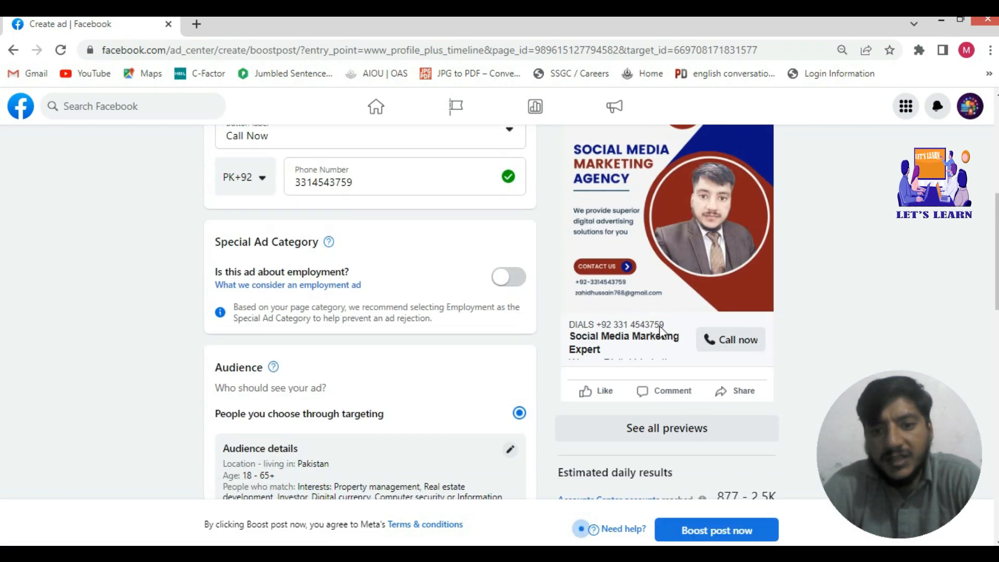
{"action": "scroll", "coordinate": [381, 252], "scroll_direction": "up", "scroll_amount": 5}
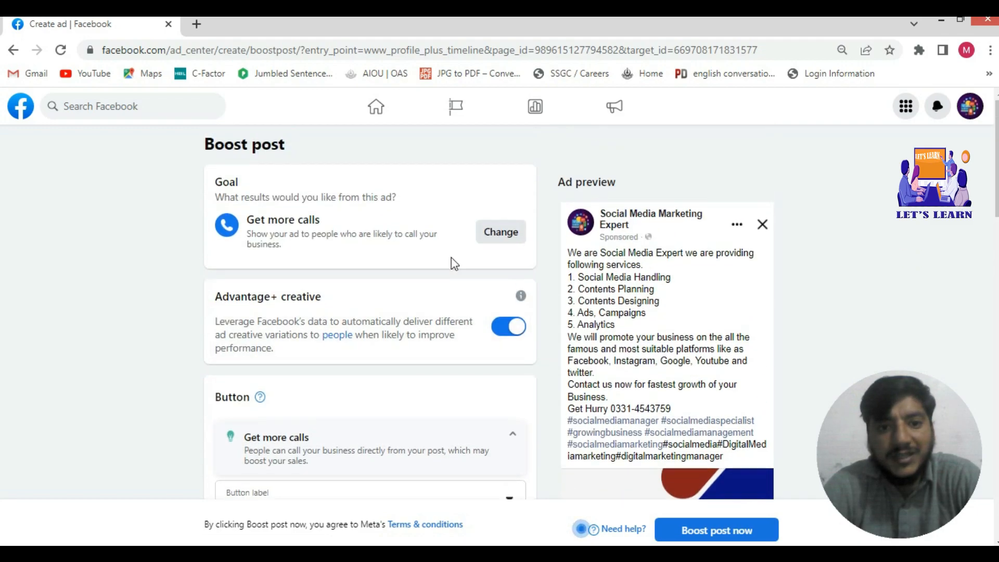
Step: Switch the ad's goal to Get more leads and look over the contact form requirement
{"action": "left_click", "coordinate": [485, 233]}
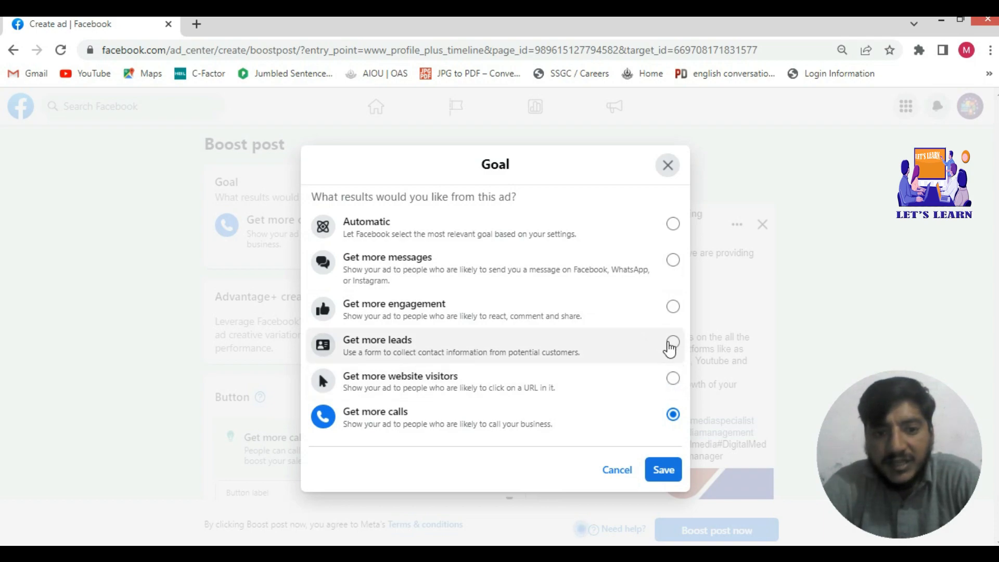
{"action": "left_click", "coordinate": [671, 343]}
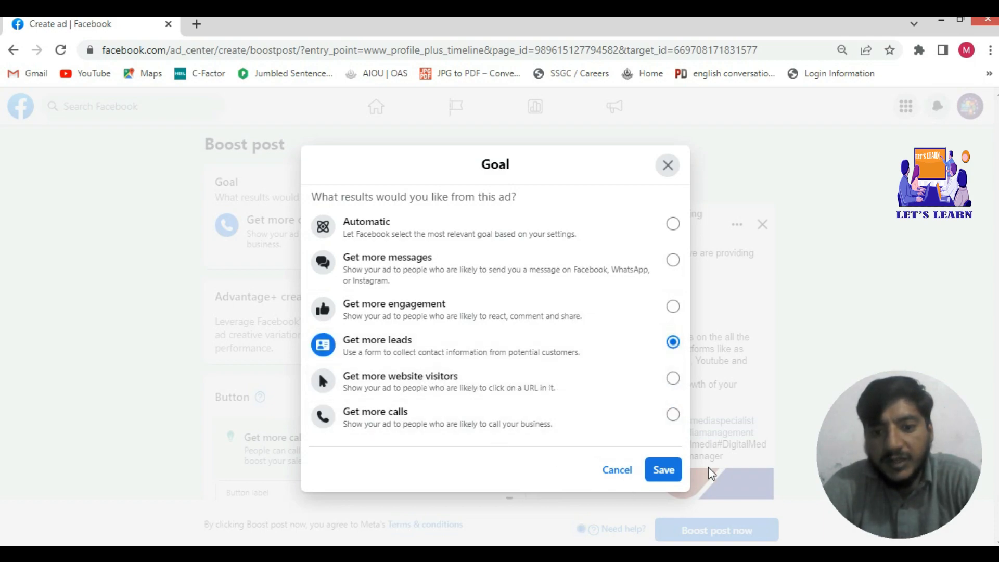
{"action": "left_click", "coordinate": [670, 470]}
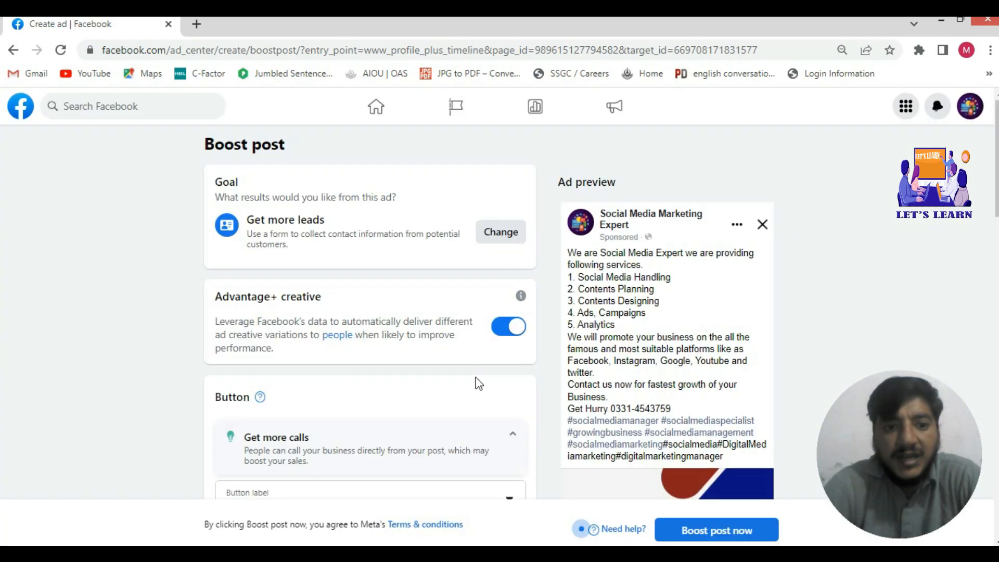
{"action": "scroll", "coordinate": [455, 295], "scroll_direction": "down", "scroll_amount": 4}
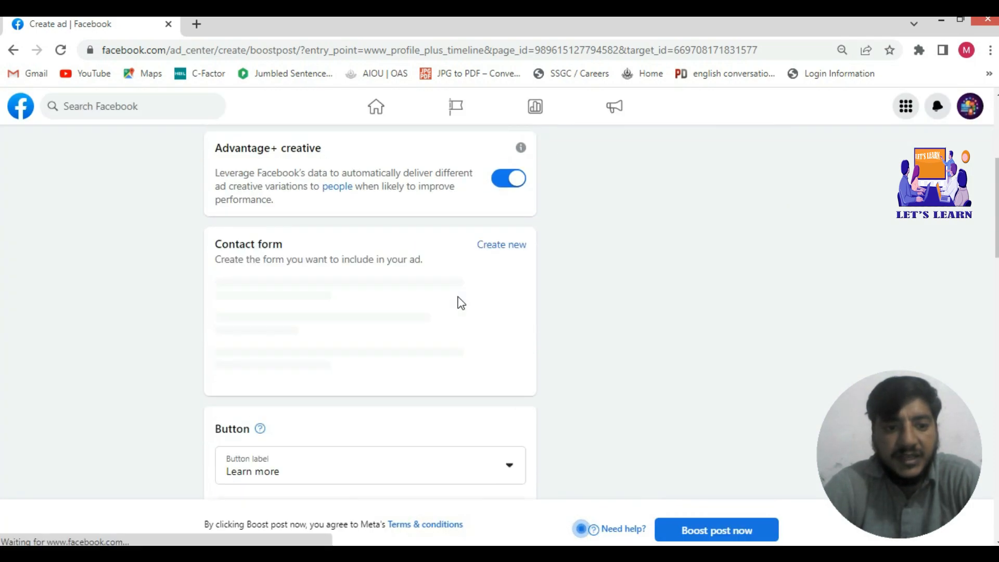
{"action": "scroll", "coordinate": [461, 302], "scroll_direction": "up", "scroll_amount": 1}
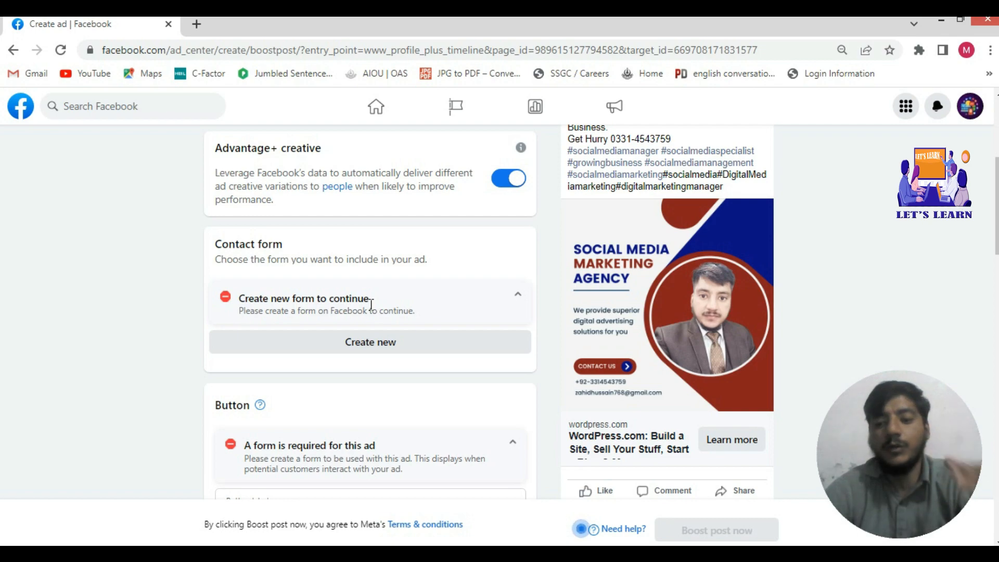
Step: Start a new contact form for the ad and name it "Lead generation social"
{"action": "left_click", "coordinate": [376, 341]}
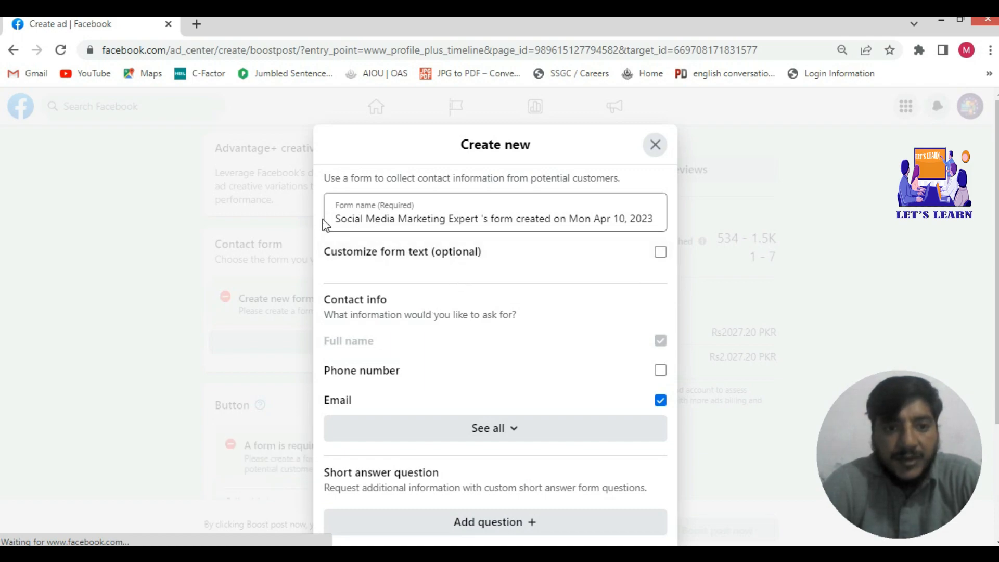
{"action": "left_click", "coordinate": [551, 219]}
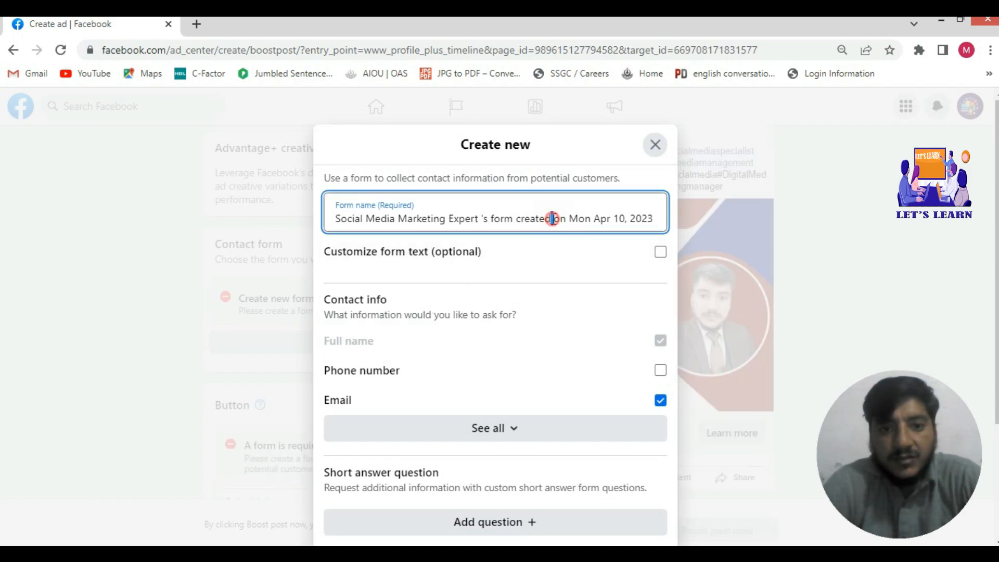
{"action": "triple_click", "coordinate": [552, 218]}
{"action": "key", "text": "BackSpace"}
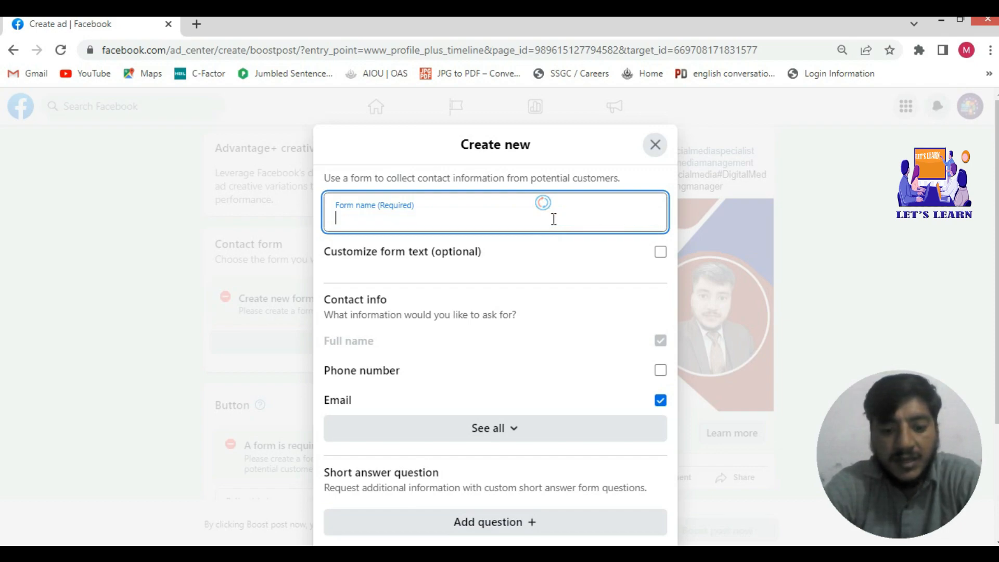
{"action": "type", "text": "Lead generation social"}
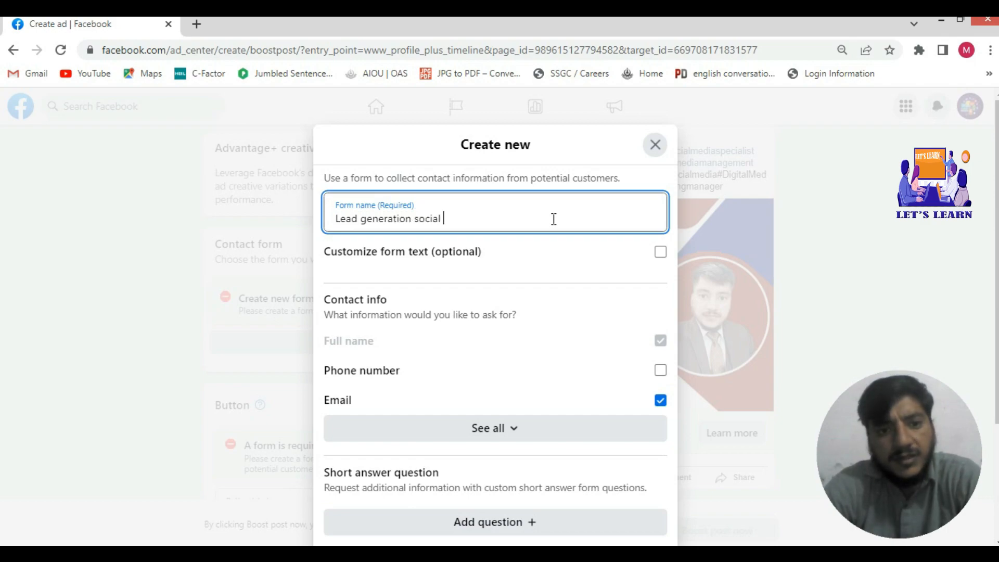
Step: Include the phone number in the form's requested contact info and look through the additional contact fields on offer
{"action": "scroll", "coordinate": [447, 242], "scroll_direction": "down", "scroll_amount": 1}
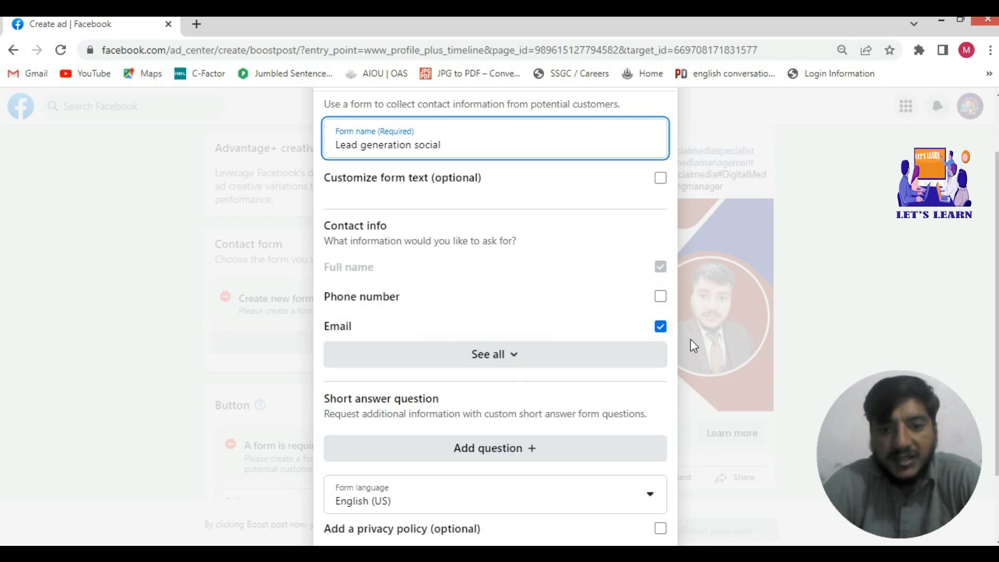
{"action": "left_click", "coordinate": [660, 296]}
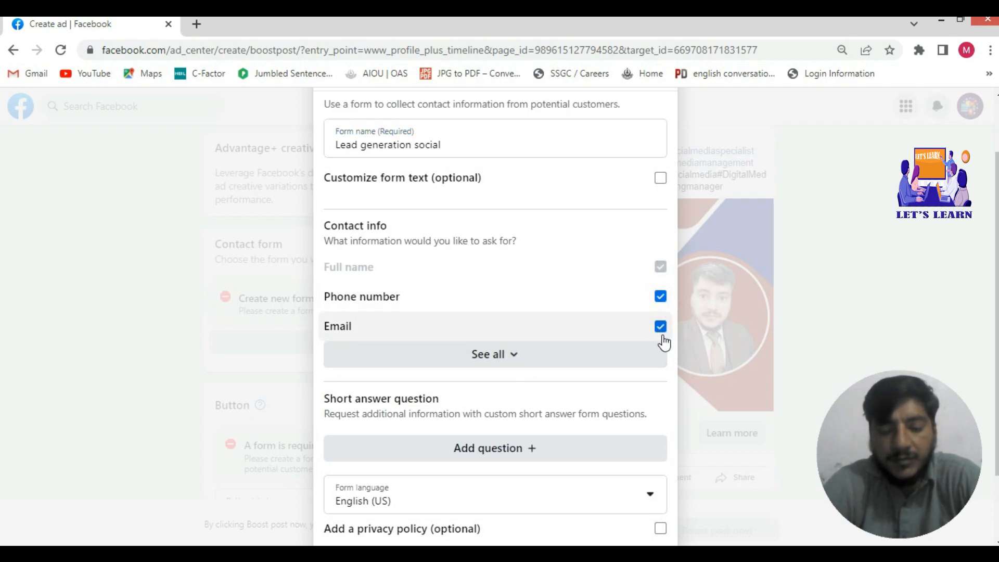
{"action": "left_click", "coordinate": [521, 354]}
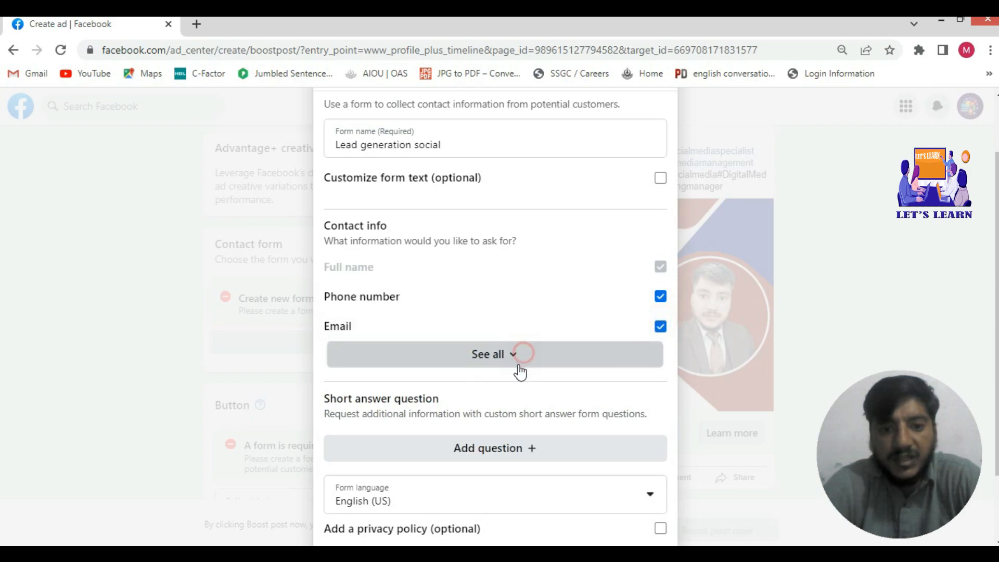
{"action": "scroll", "coordinate": [528, 361], "scroll_direction": "down", "scroll_amount": 1}
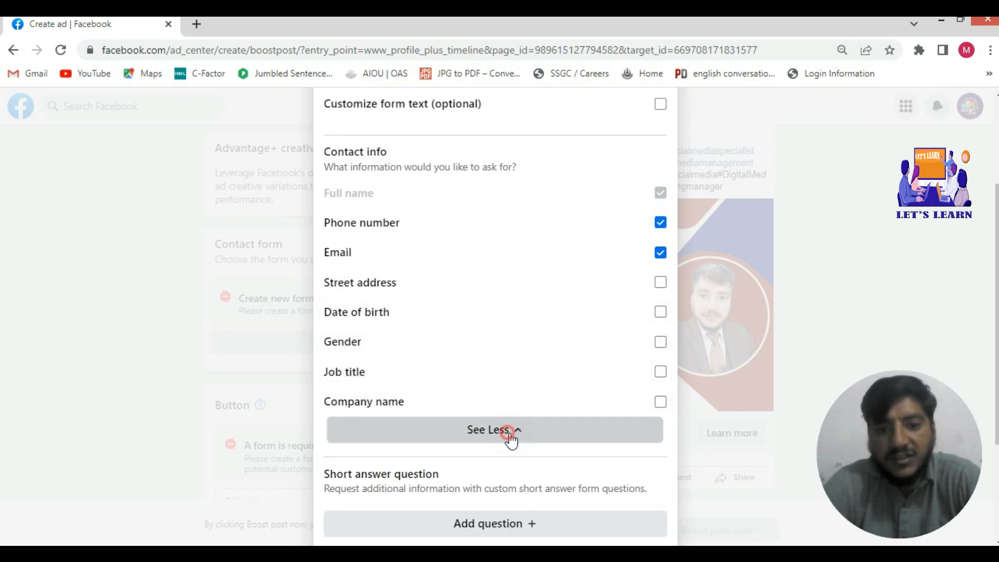
{"action": "left_click", "coordinate": [511, 432]}
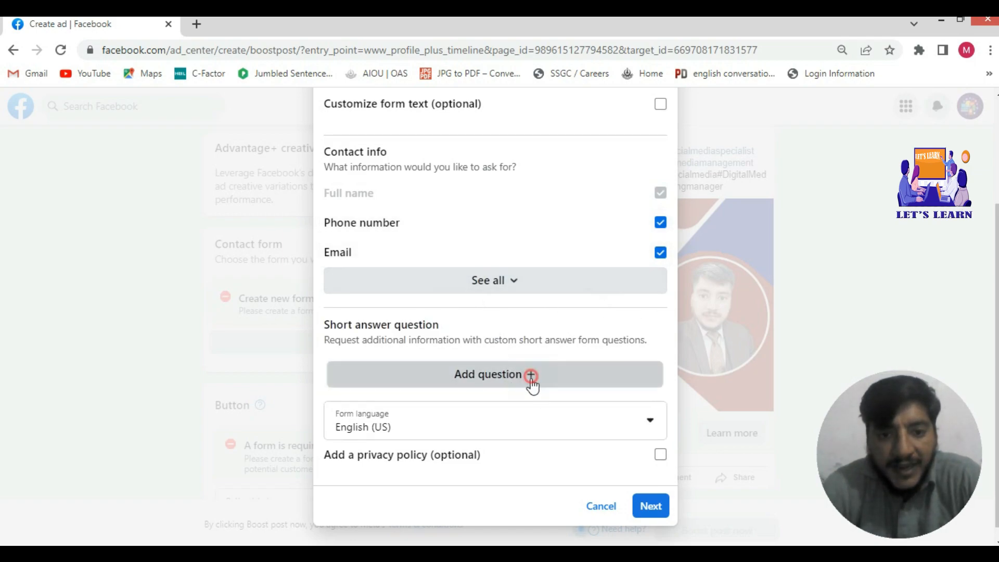
Step: Add two short answer questions: "Are you really interested in our produt" and "can we contact you by using your given information"
{"action": "left_click", "coordinate": [531, 379]}
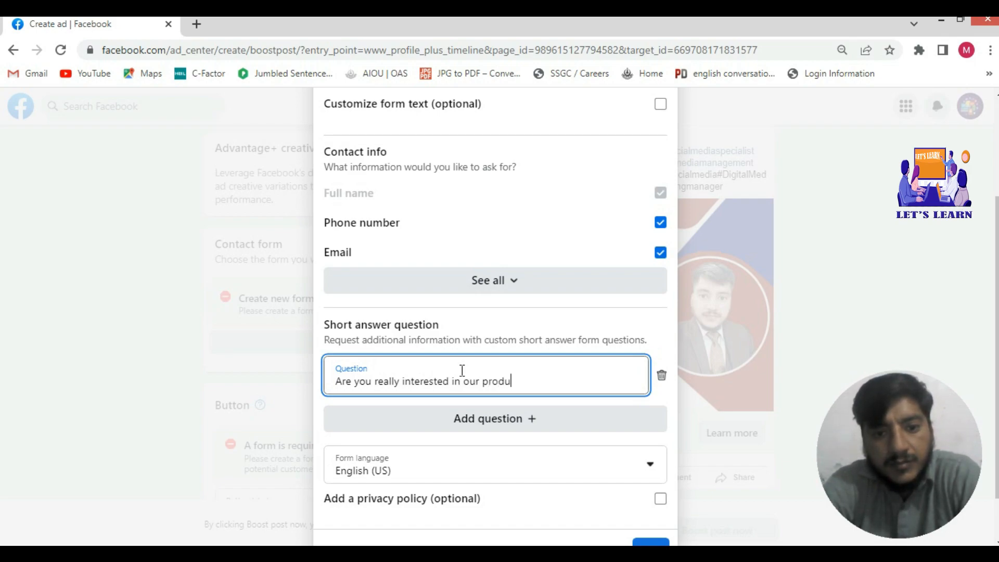
{"action": "scroll", "coordinate": [442, 349], "scroll_direction": "down", "scroll_amount": 1}
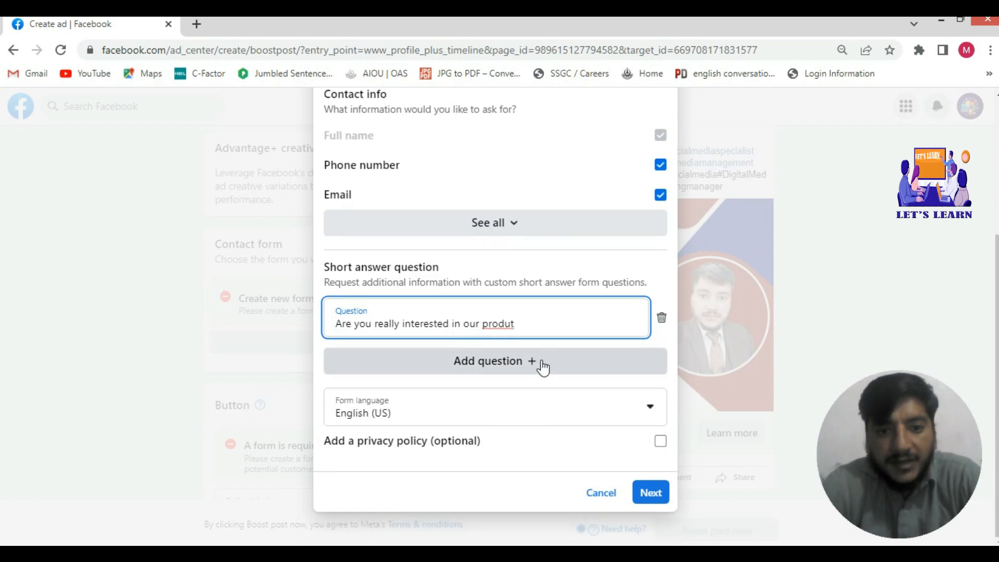
{"action": "left_click", "coordinate": [533, 364]}
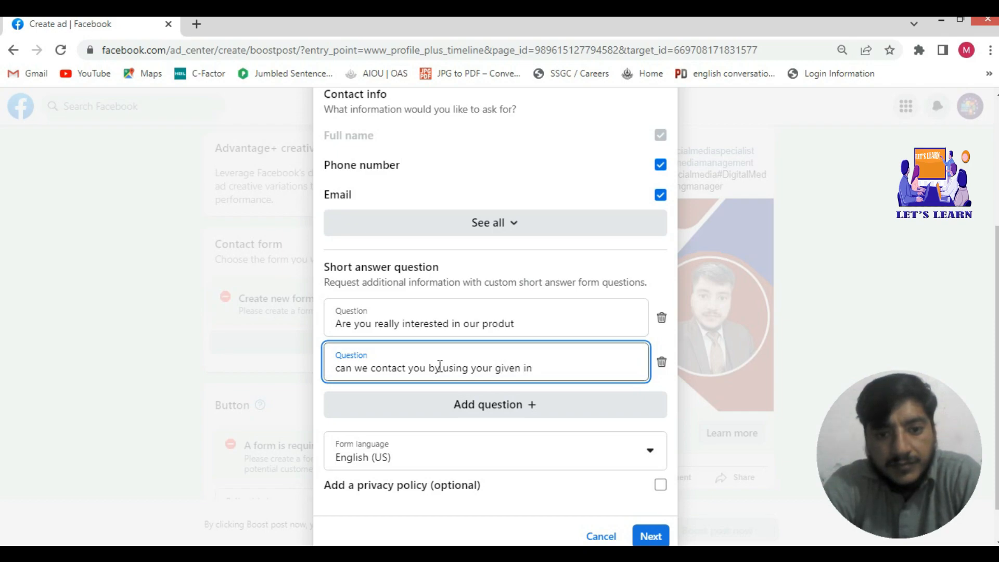
{"action": "type", "text": "mation"}
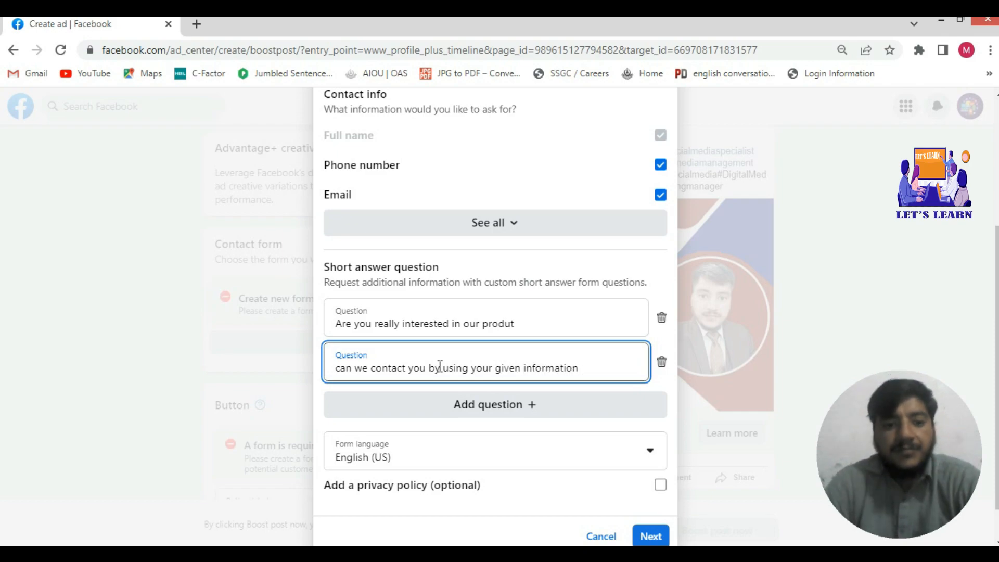
{"action": "left_click", "coordinate": [669, 383]}
{"action": "scroll", "coordinate": [411, 294], "scroll_direction": "down", "scroll_amount": 1}
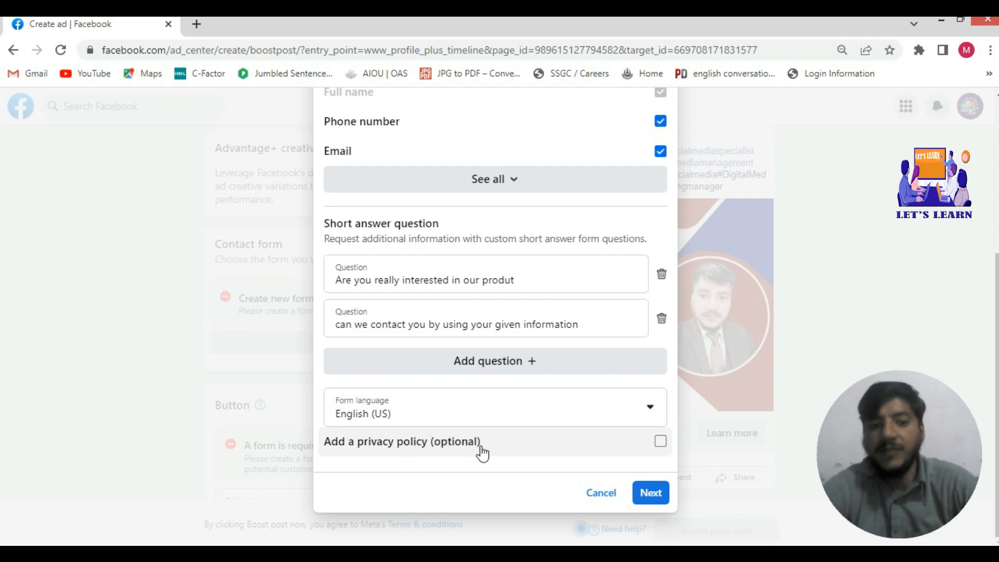
Step: Proceed to the form preview and examine the custom questions page with its two answer fields
{"action": "left_click", "coordinate": [659, 494]}
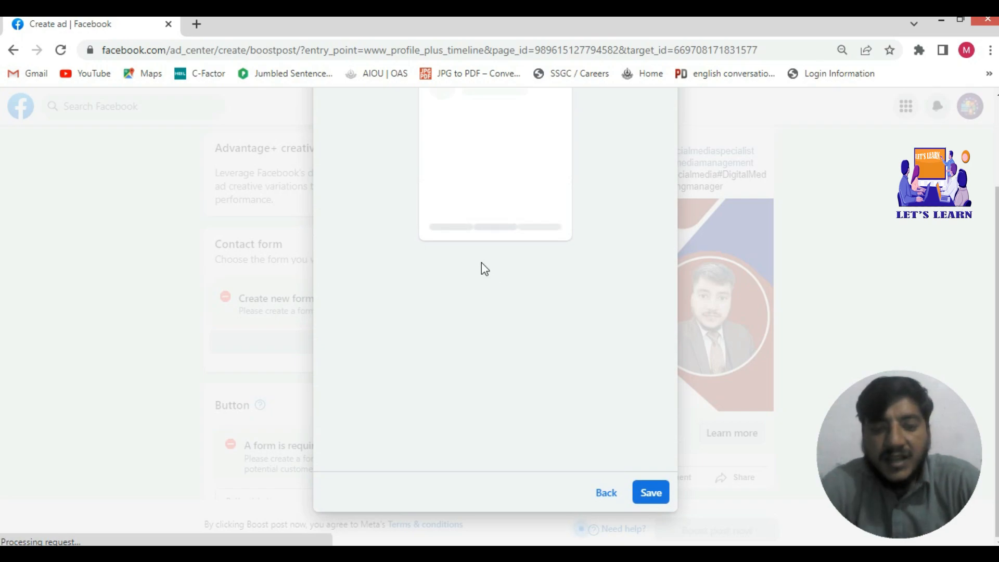
{"action": "scroll", "coordinate": [482, 263], "scroll_direction": "up", "scroll_amount": 1}
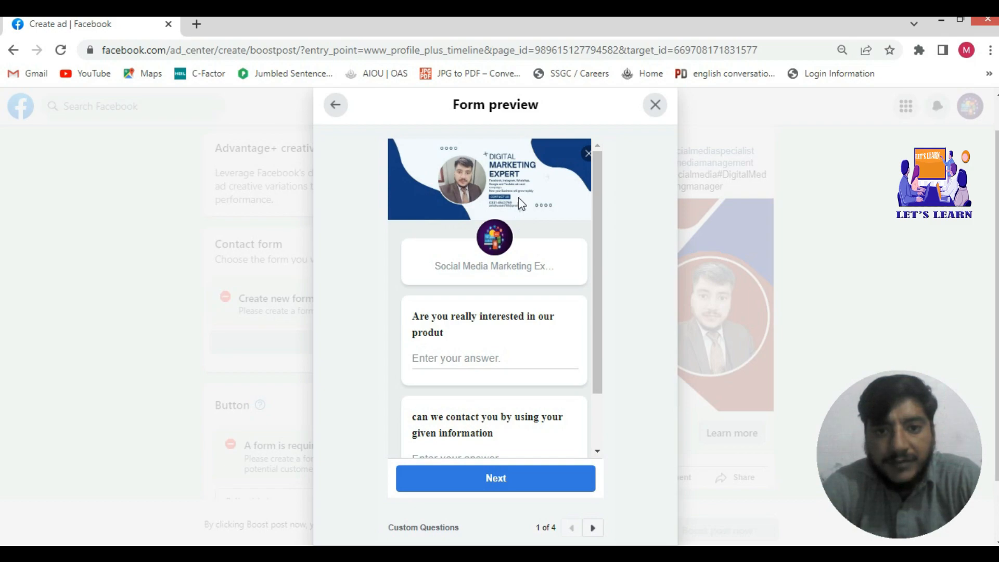
{"action": "scroll", "coordinate": [577, 334], "scroll_direction": "down", "scroll_amount": 5}
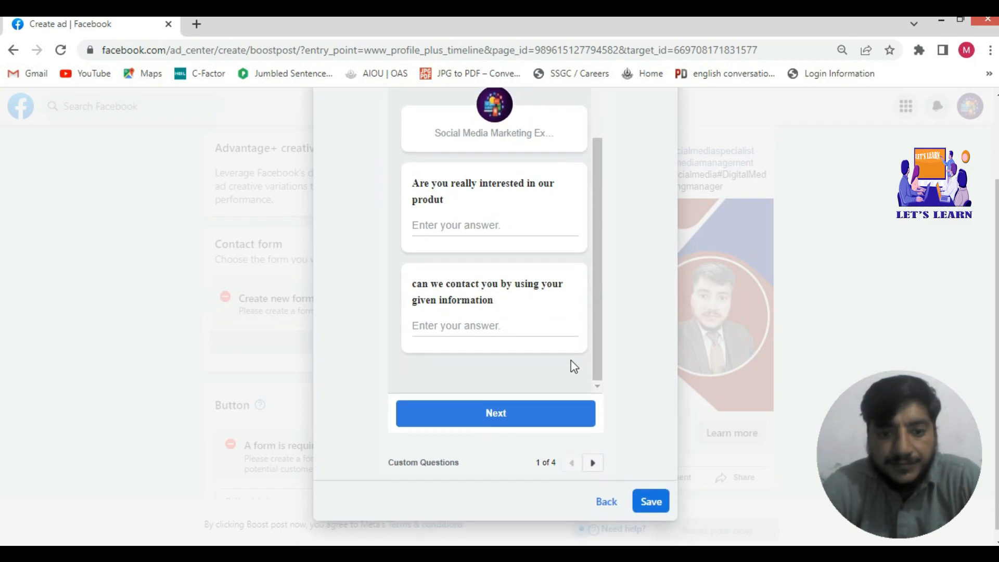
{"action": "scroll", "coordinate": [573, 366], "scroll_direction": "up", "scroll_amount": 5}
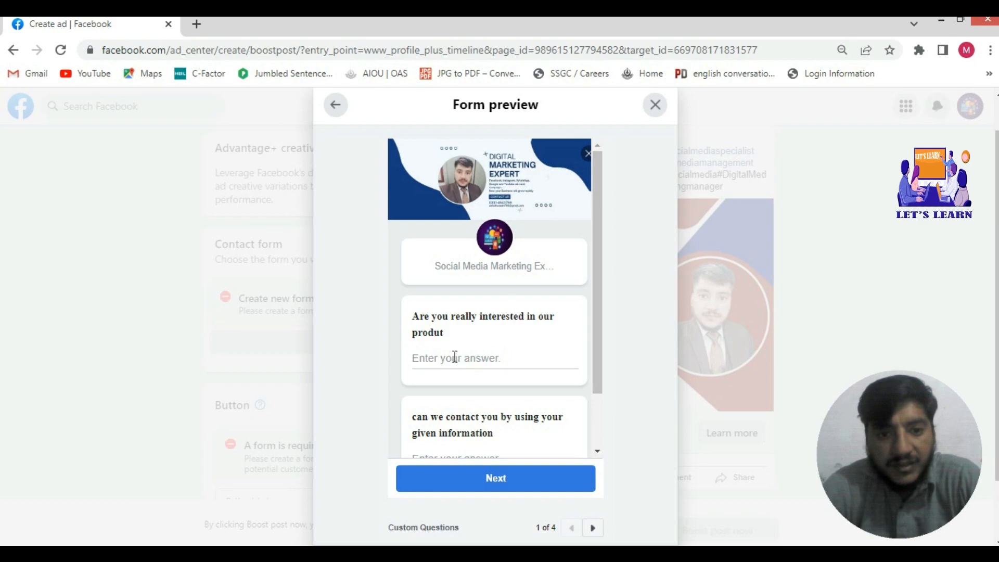
{"action": "left_click", "coordinate": [451, 360]}
{"action": "scroll", "coordinate": [537, 354], "scroll_direction": "down", "scroll_amount": 2}
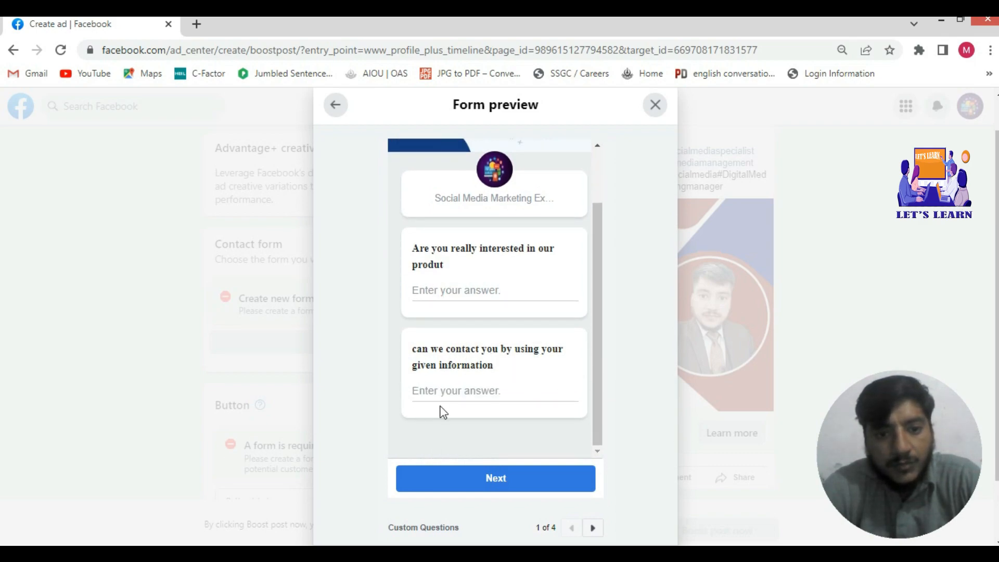
Step: Review both custom questions in the form preview and save the contact form
{"action": "left_click", "coordinate": [439, 388]}
{"action": "scroll", "coordinate": [457, 354], "scroll_direction": "up", "scroll_amount": 2}
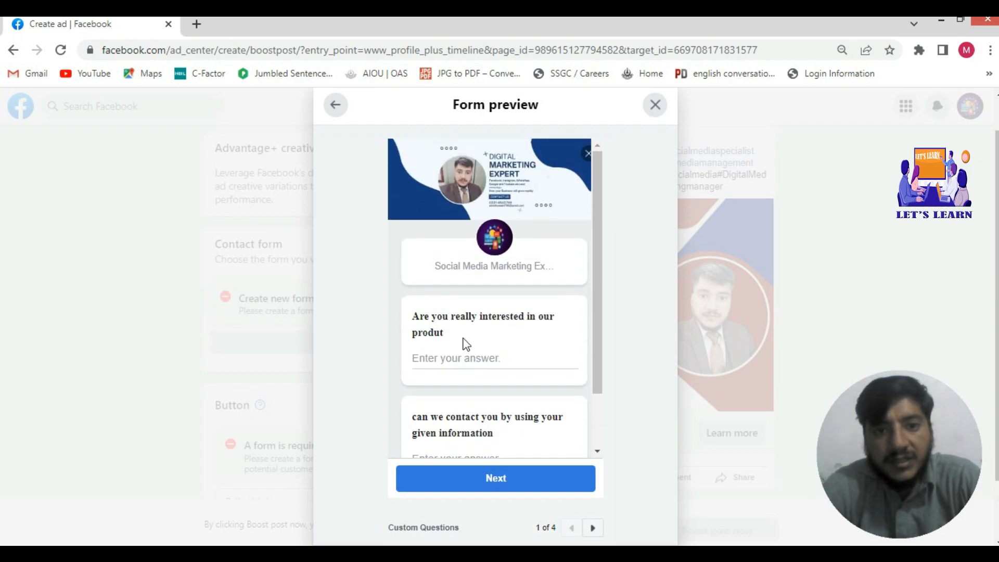
{"action": "scroll", "coordinate": [464, 344], "scroll_direction": "down", "scroll_amount": 2}
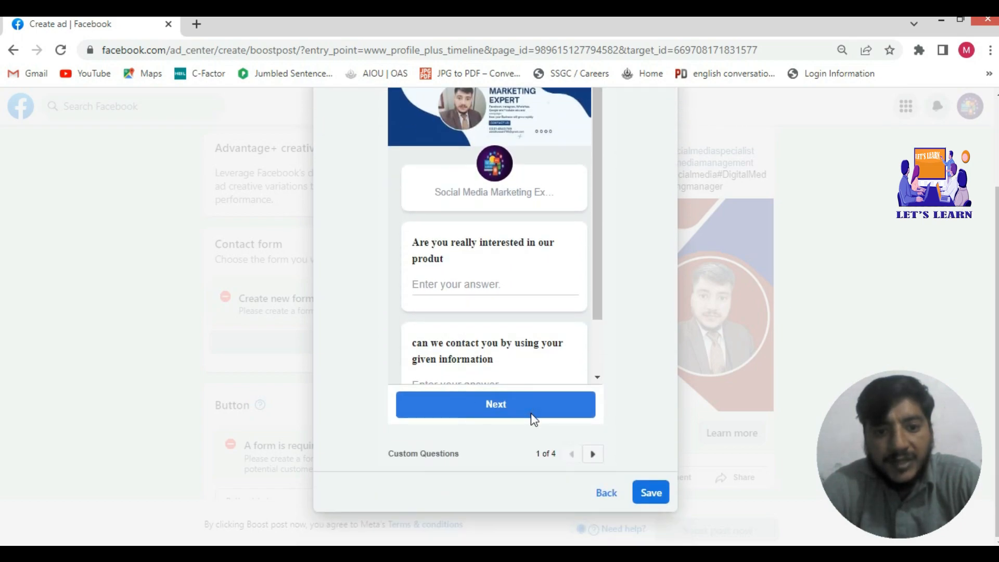
{"action": "left_click", "coordinate": [652, 498]}
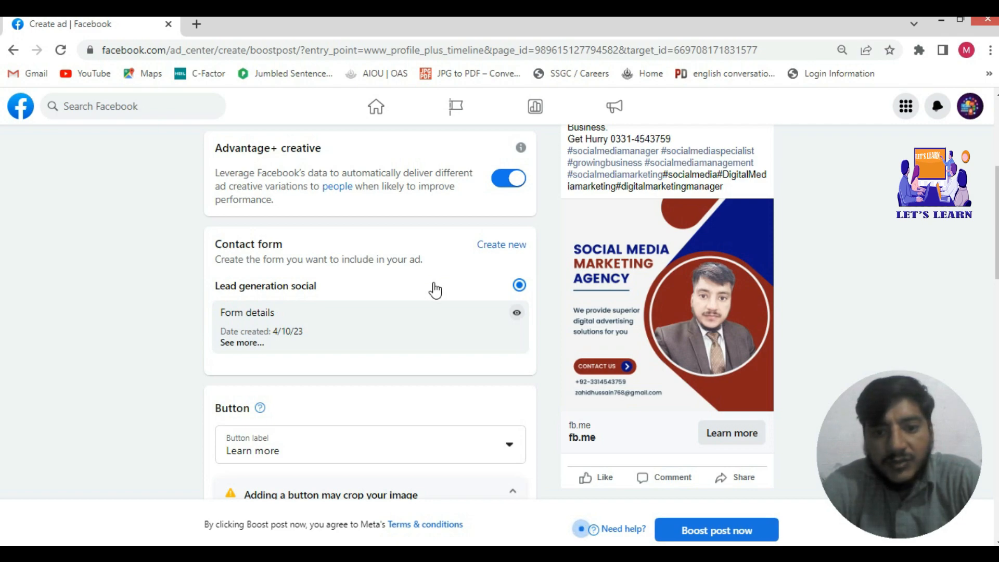
Step: Expand the saved contact form's details and examine them along with the ad preview and the selected goal
{"action": "left_click", "coordinate": [259, 343]}
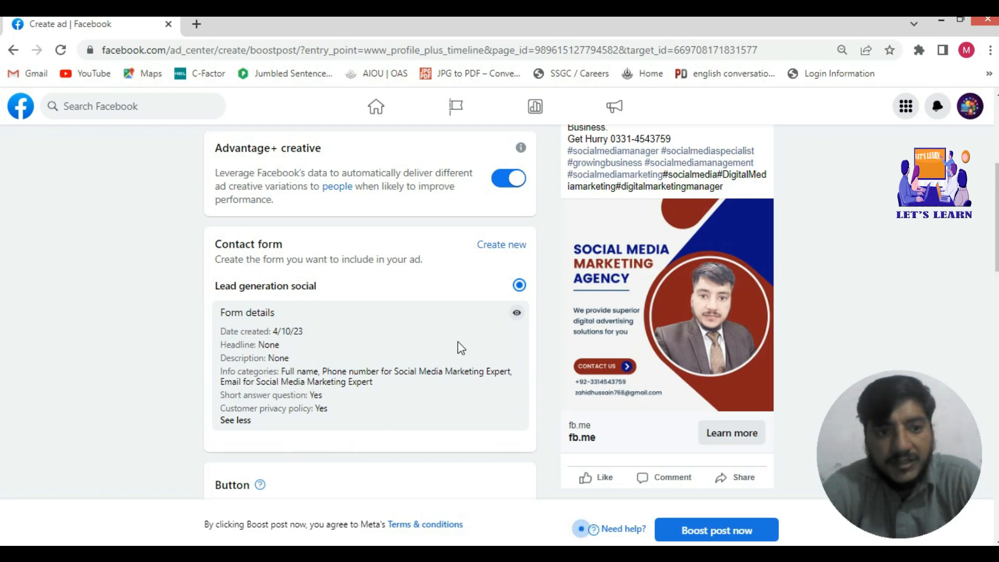
{"action": "scroll", "coordinate": [486, 351], "scroll_direction": "down", "scroll_amount": 2}
{"action": "scroll", "coordinate": [733, 343], "scroll_direction": "up", "scroll_amount": 1}
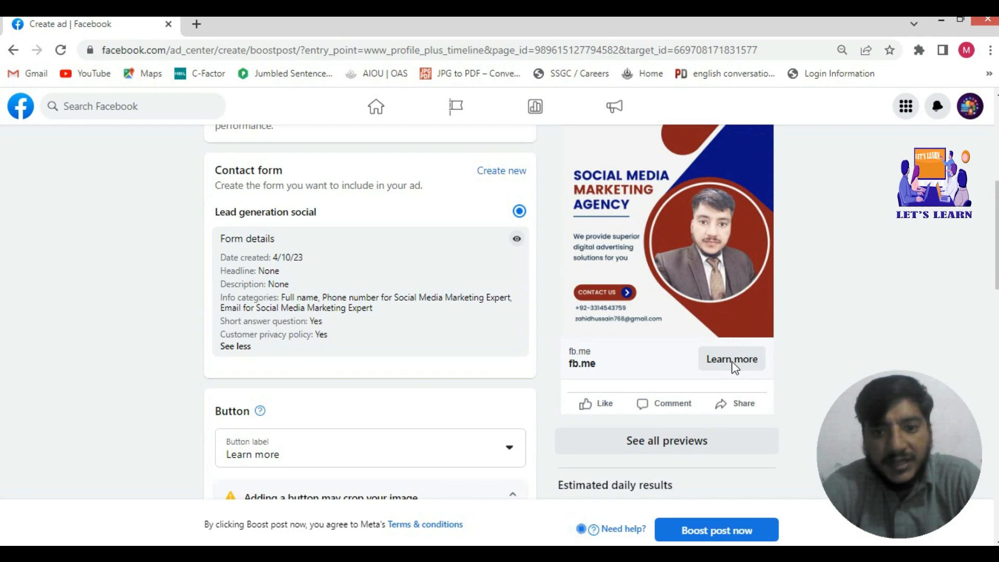
{"action": "scroll", "coordinate": [734, 364], "scroll_direction": "up", "scroll_amount": 6}
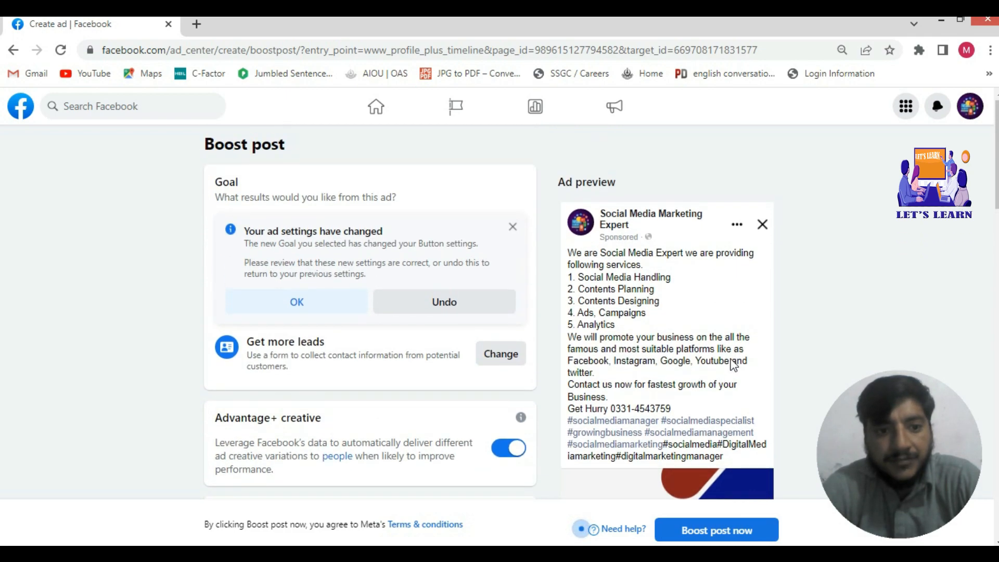
{"action": "scroll", "coordinate": [733, 364], "scroll_direction": "down", "scroll_amount": 1}
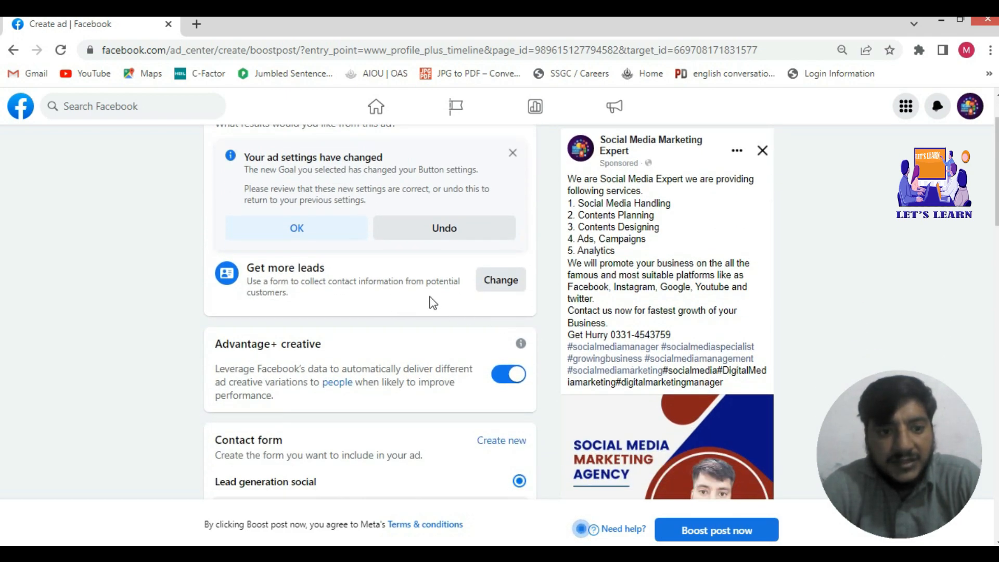
Step: Try Sign up as the ad's button label and return it to Learn more
{"action": "scroll", "coordinate": [431, 298], "scroll_direction": "down", "scroll_amount": 5}
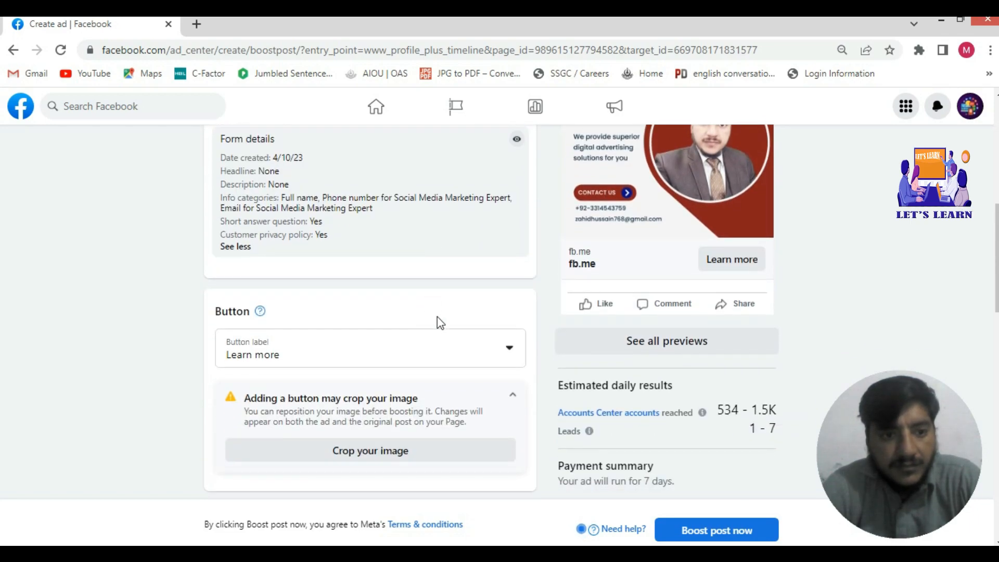
{"action": "left_click", "coordinate": [509, 347]}
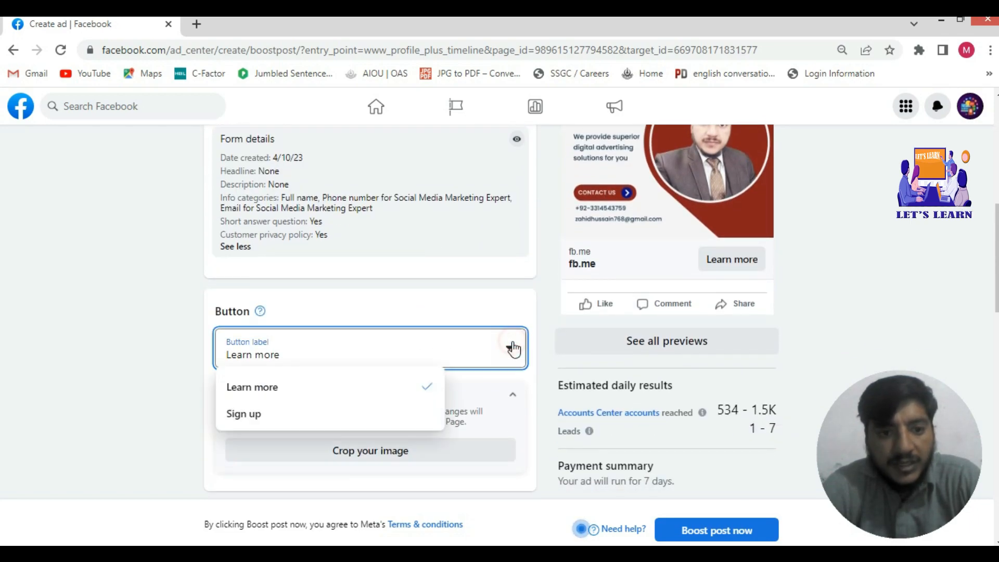
{"action": "left_click", "coordinate": [261, 412]}
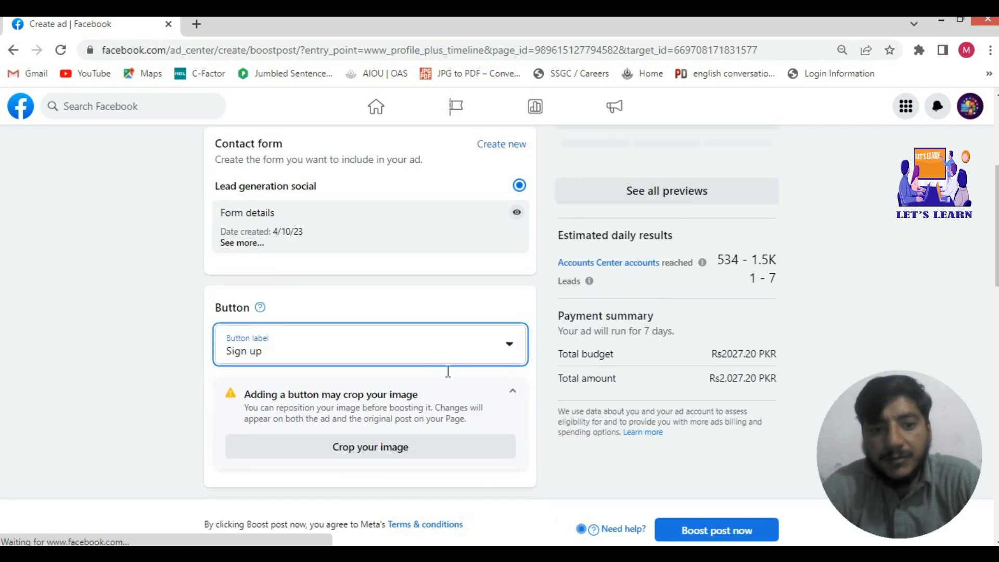
{"action": "left_click", "coordinate": [512, 348]}
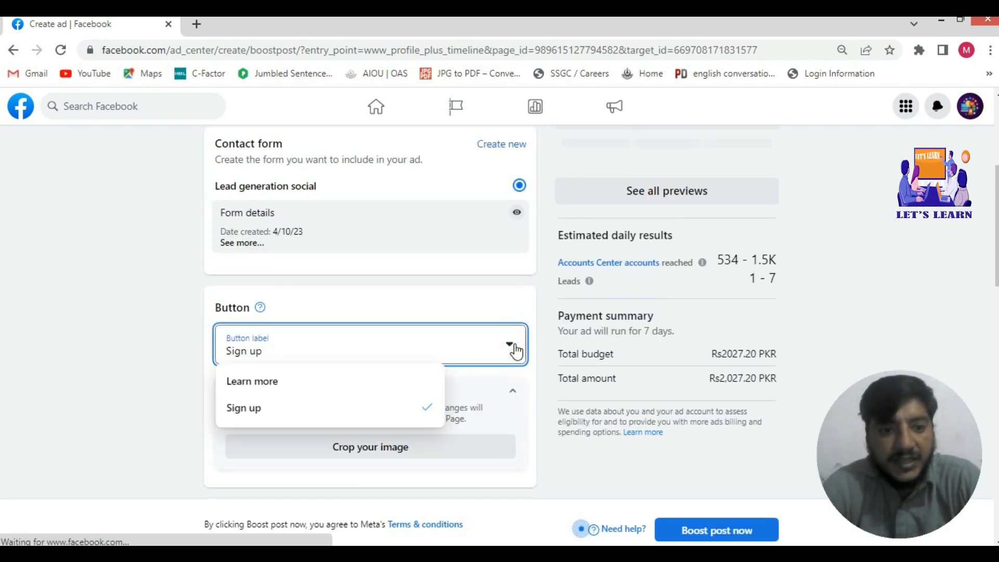
{"action": "left_click", "coordinate": [314, 385]}
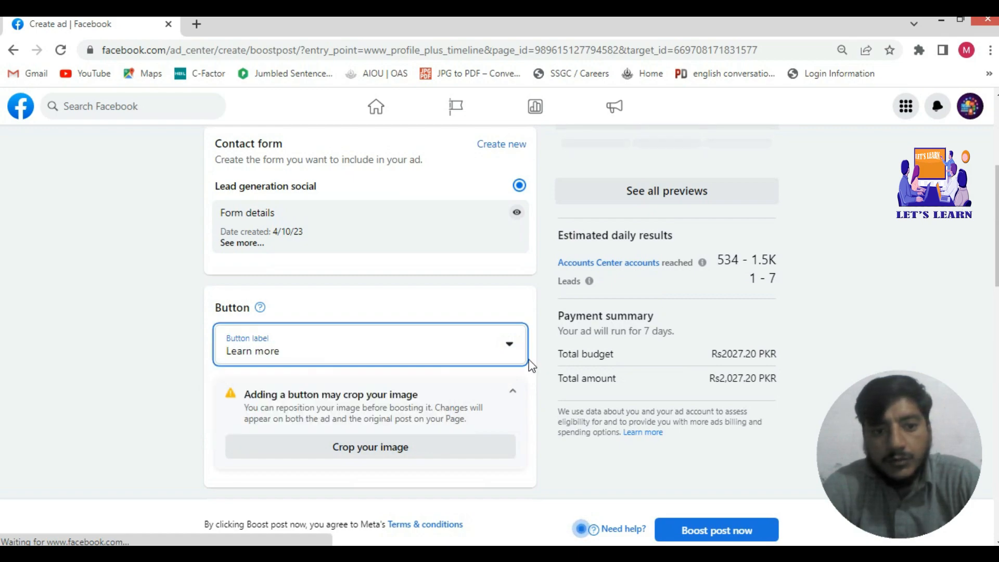
Step: Collapse the image cropping notice and examine the ad preview, estimated daily results and payment summary
{"action": "scroll", "coordinate": [530, 365], "scroll_direction": "down", "scroll_amount": 4}
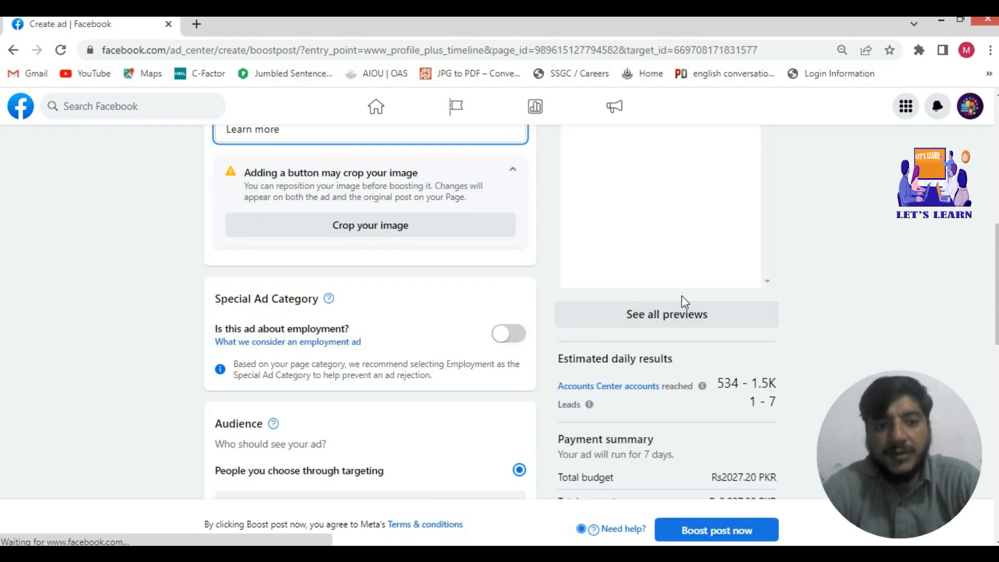
{"action": "scroll", "coordinate": [695, 294], "scroll_direction": "up", "scroll_amount": 2}
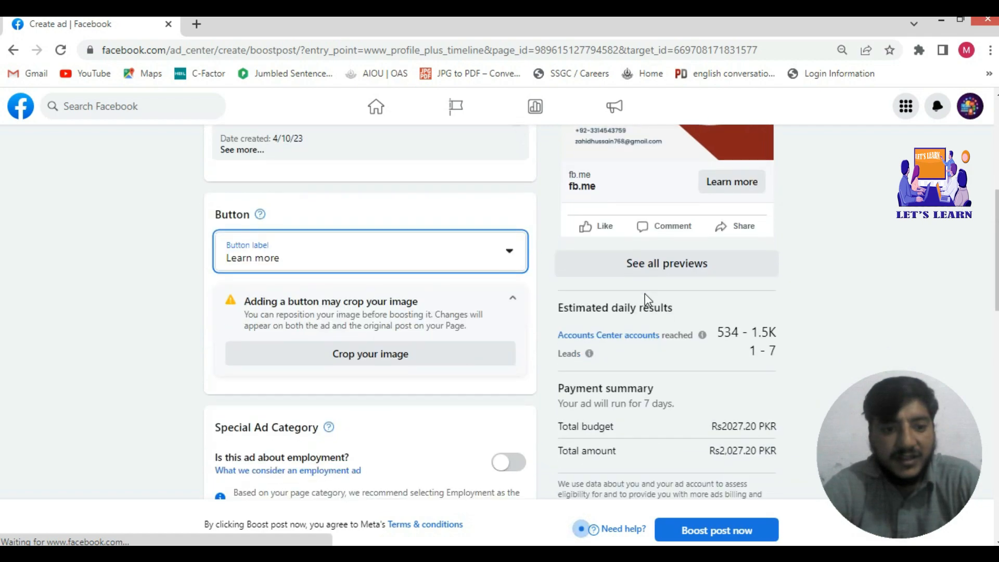
{"action": "scroll", "coordinate": [644, 297], "scroll_direction": "down", "scroll_amount": 1}
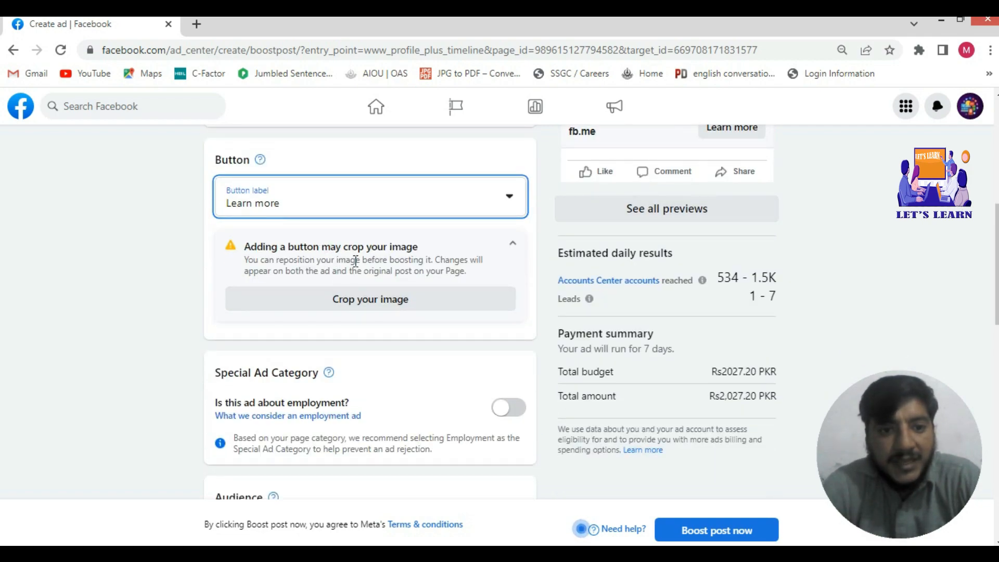
{"action": "left_click", "coordinate": [512, 243]}
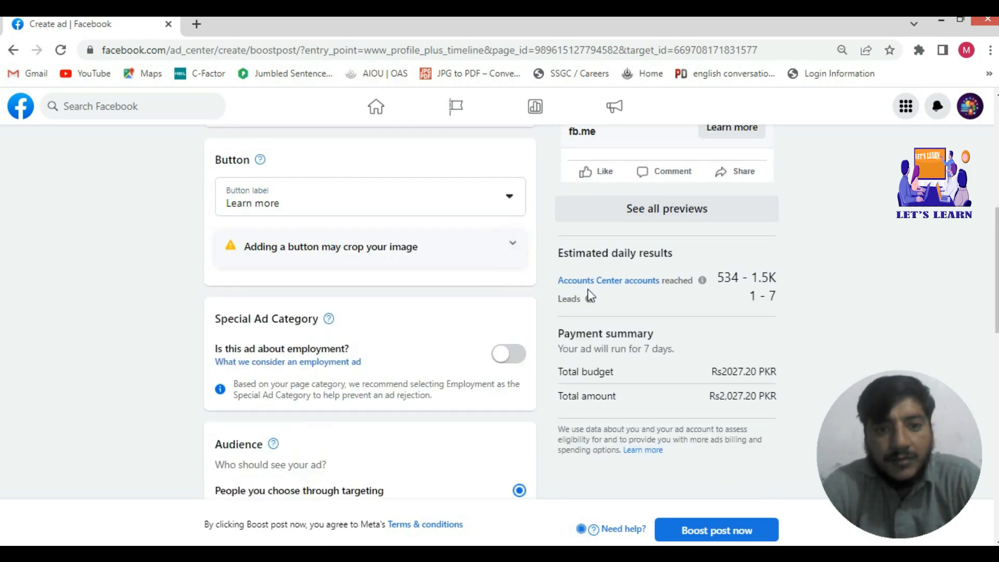
{"action": "scroll", "coordinate": [716, 296], "scroll_direction": "up", "scroll_amount": 7}
{"action": "scroll", "coordinate": [715, 291], "scroll_direction": "down", "scroll_amount": 1}
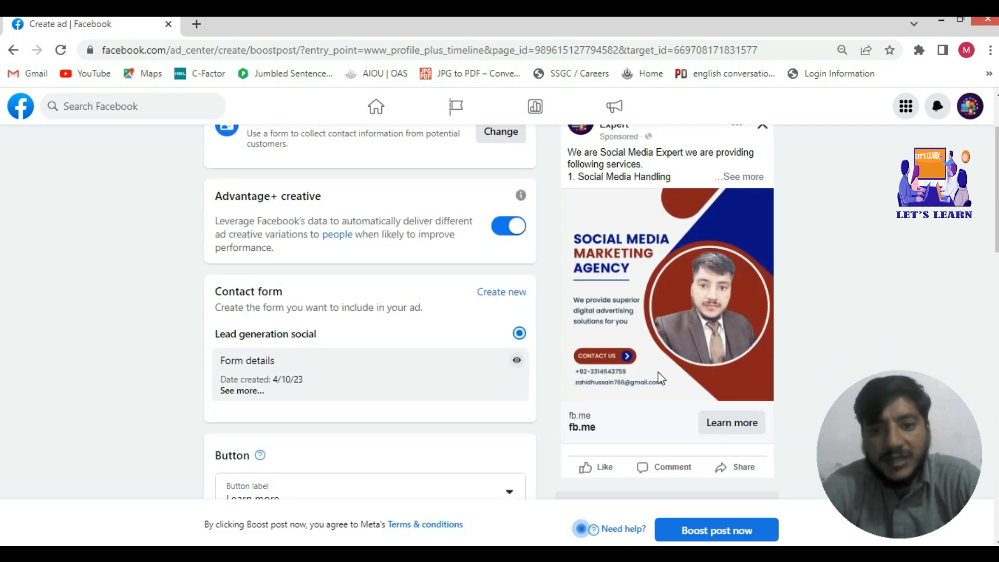
{"action": "scroll", "coordinate": [634, 310], "scroll_direction": "down", "scroll_amount": 1}
{"action": "scroll", "coordinate": [634, 311], "scroll_direction": "up", "scroll_amount": 2}
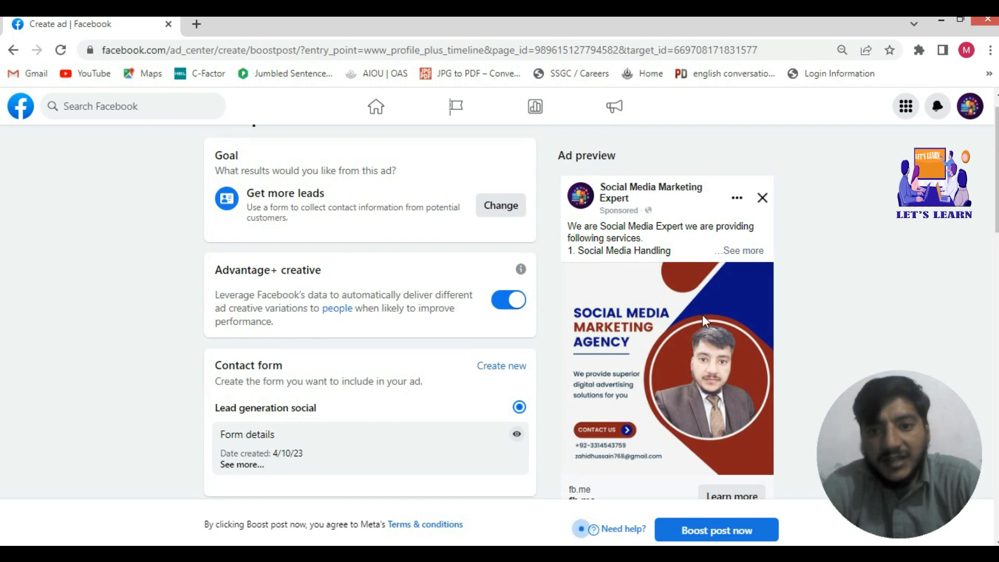
{"action": "scroll", "coordinate": [627, 293], "scroll_direction": "down", "scroll_amount": 1}
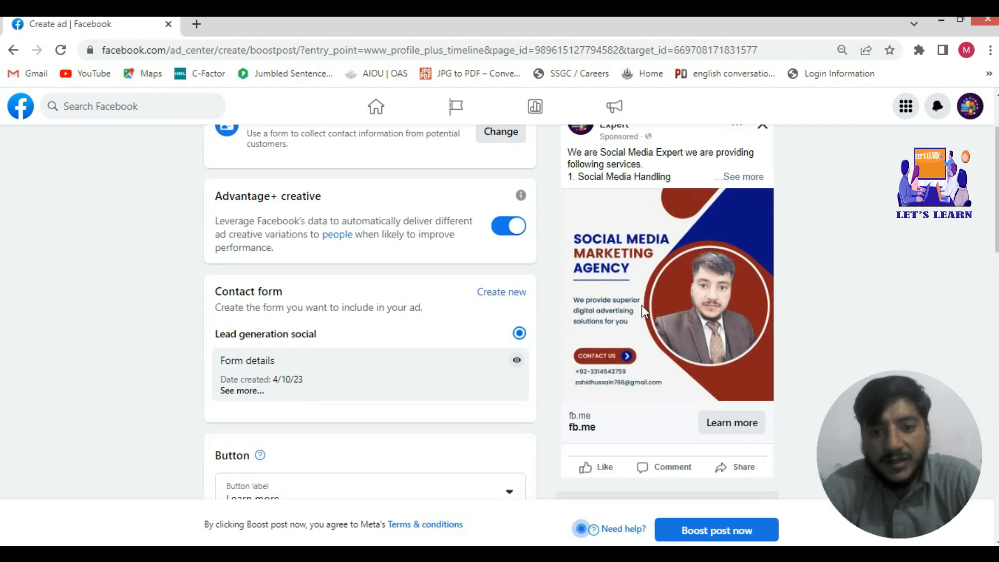
{"action": "scroll", "coordinate": [641, 305], "scroll_direction": "down", "scroll_amount": 3}
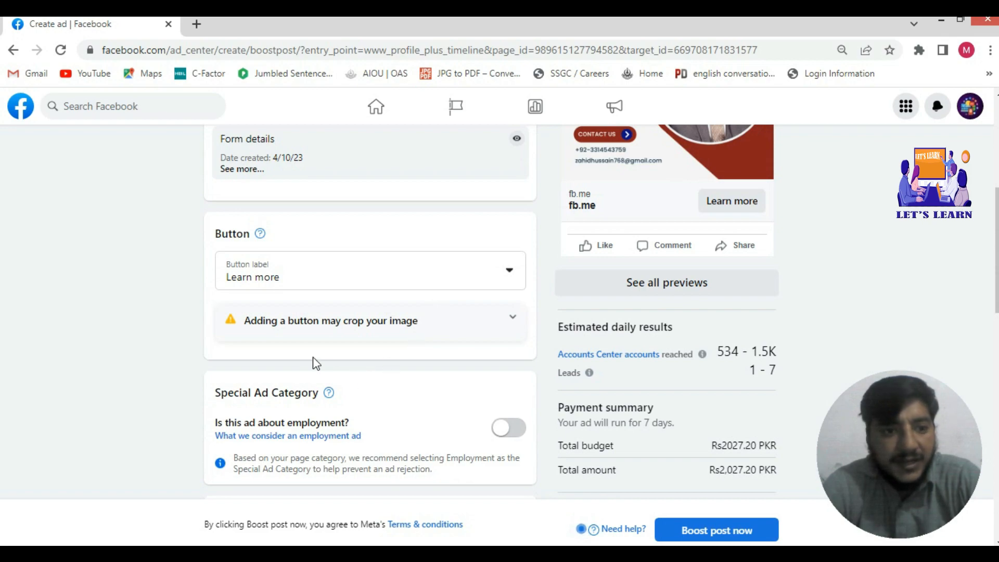
Step: Choose People in your local area as the ad's audience and check its details and map
{"action": "scroll", "coordinate": [304, 343], "scroll_direction": "down", "scroll_amount": 3}
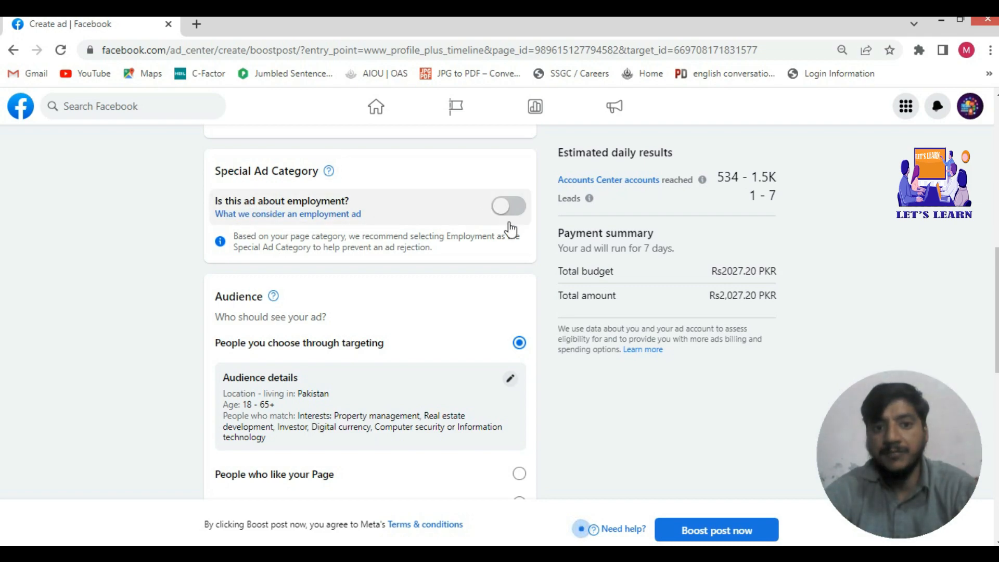
{"action": "scroll", "coordinate": [408, 316], "scroll_direction": "down", "scroll_amount": 2}
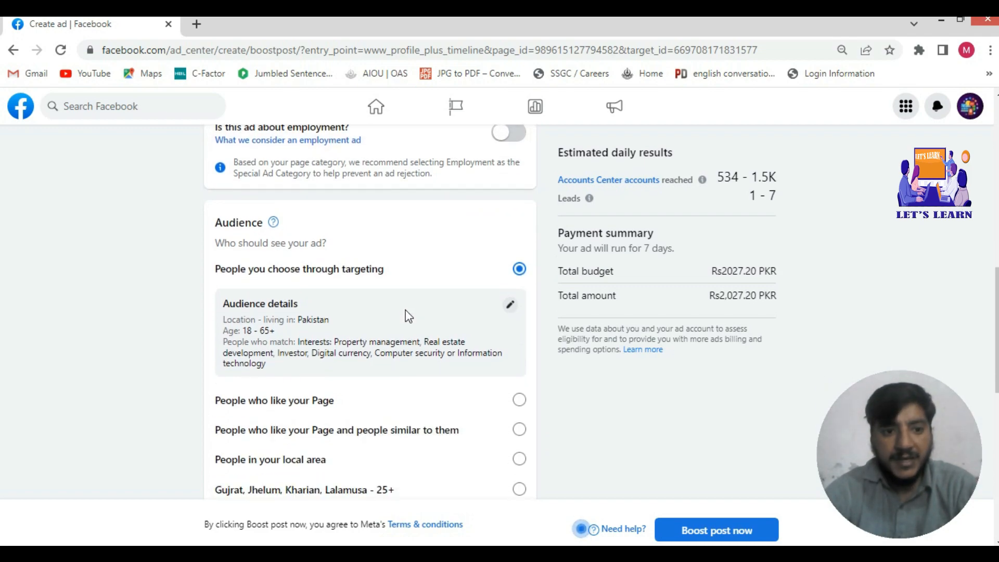
{"action": "scroll", "coordinate": [408, 316], "scroll_direction": "down", "scroll_amount": 2}
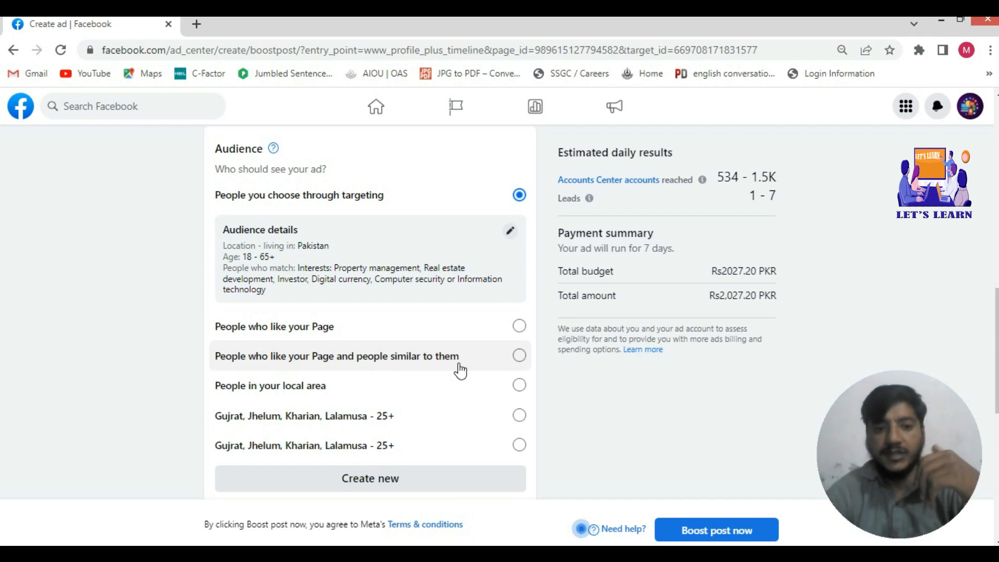
{"action": "left_click", "coordinate": [390, 389]}
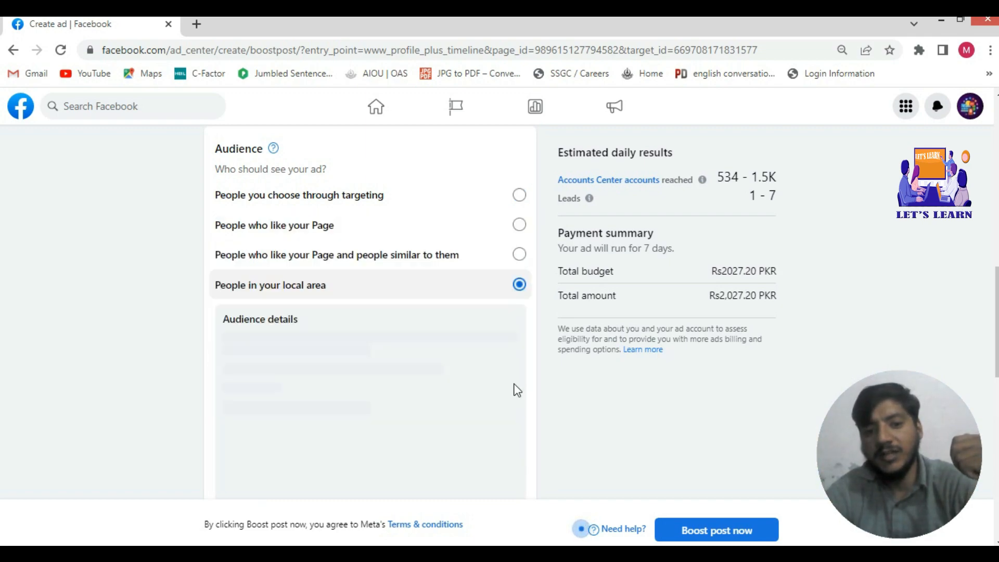
{"action": "scroll", "coordinate": [472, 341], "scroll_direction": "down", "scroll_amount": 3}
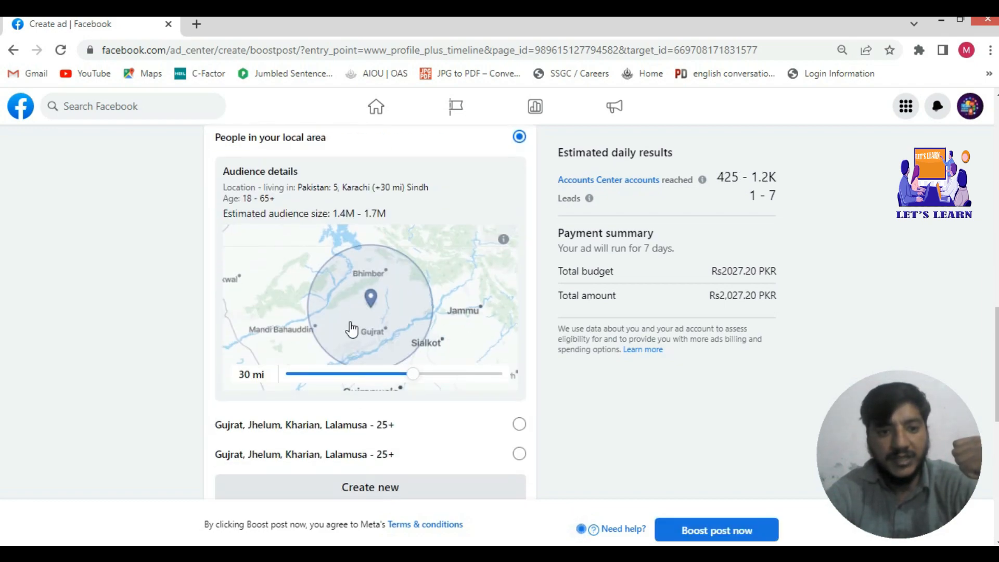
{"action": "scroll", "coordinate": [407, 385], "scroll_direction": "down", "scroll_amount": 2}
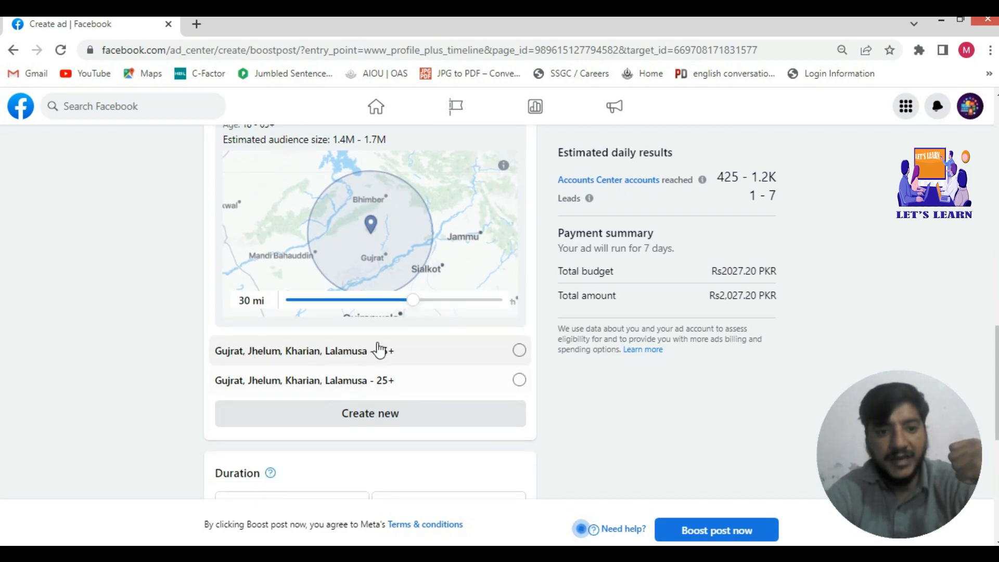
{"action": "scroll", "coordinate": [379, 348], "scroll_direction": "up", "scroll_amount": 2}
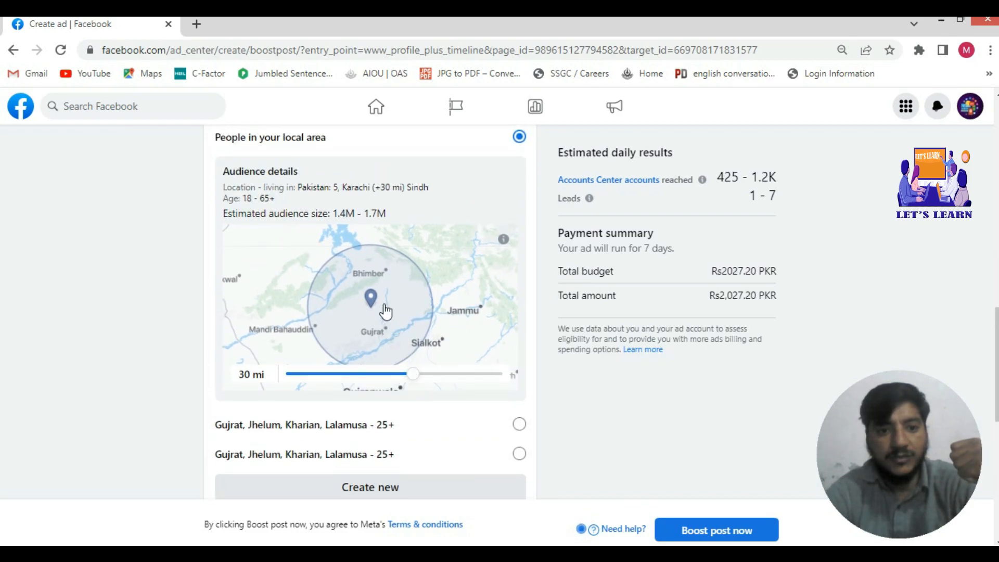
Step: Set the local area audience radius to 31 mi and review the audience details and other audience options
{"action": "left_click", "coordinate": [377, 335]}
{"action": "left_click", "coordinate": [411, 373]}
{"action": "left_click_drag", "start_coordinate": [409, 374], "coordinate": [339, 383]}
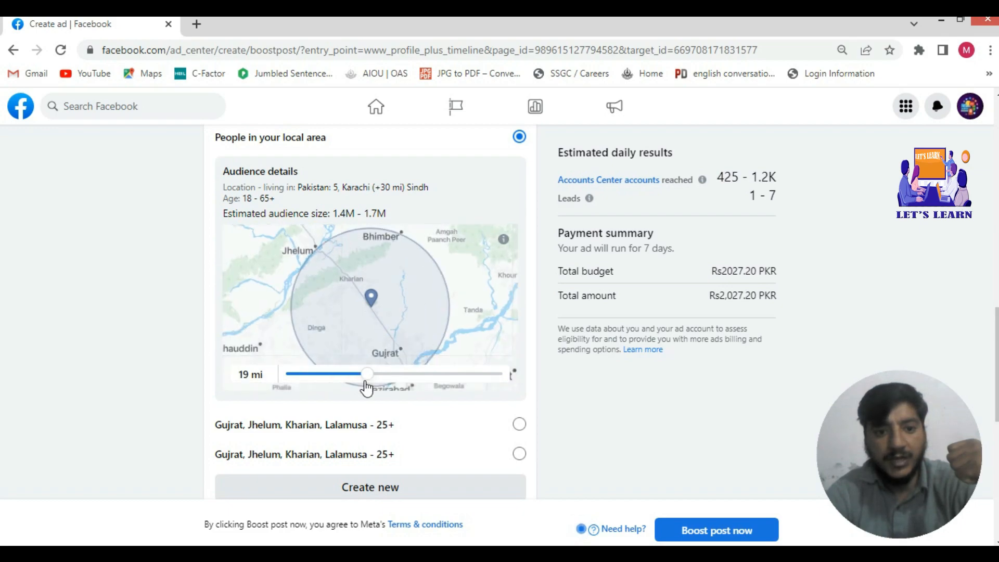
{"action": "left_click", "coordinate": [391, 385]}
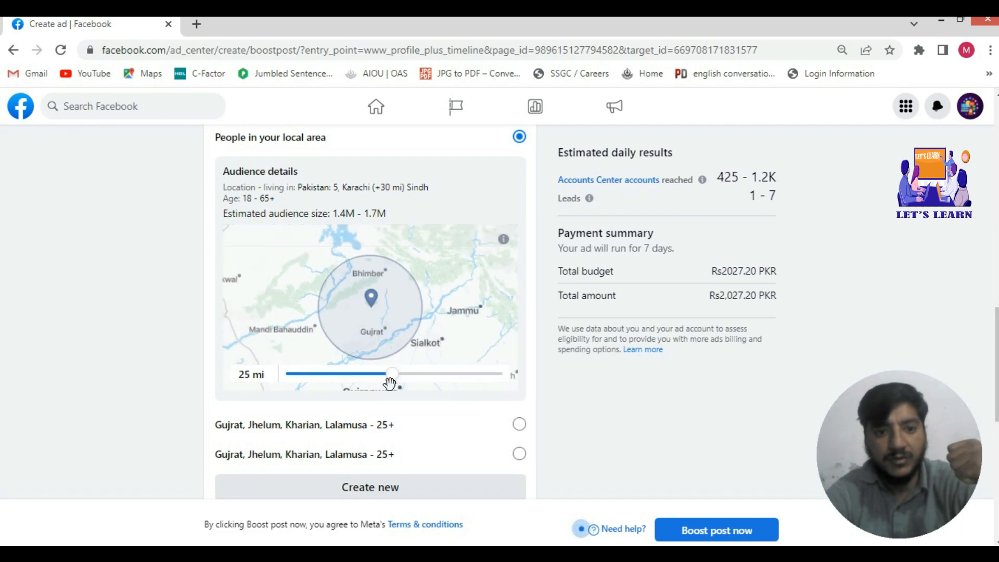
{"action": "left_click_drag", "start_coordinate": [403, 384], "coordinate": [419, 384]}
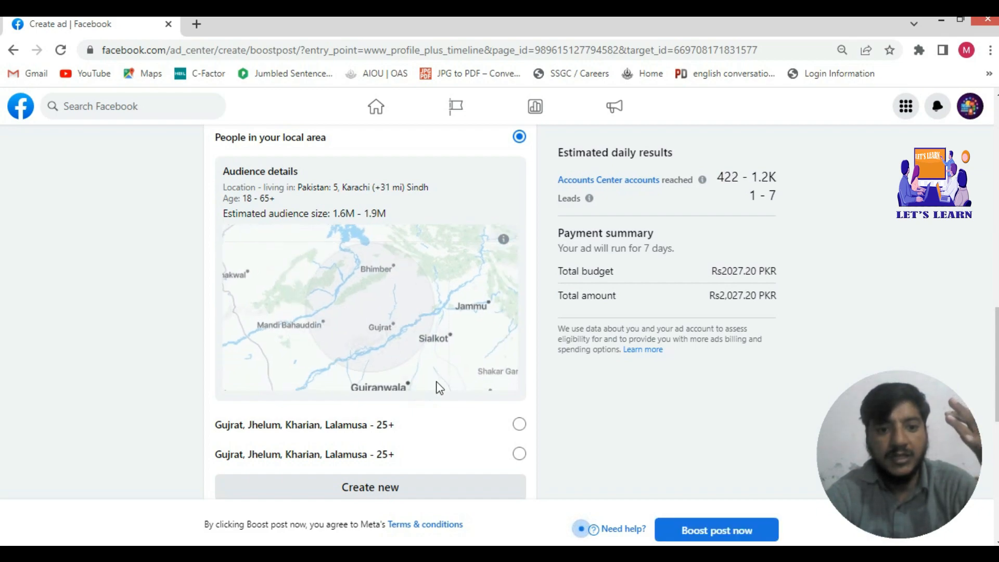
{"action": "mouse_move", "coordinate": [424, 384]}
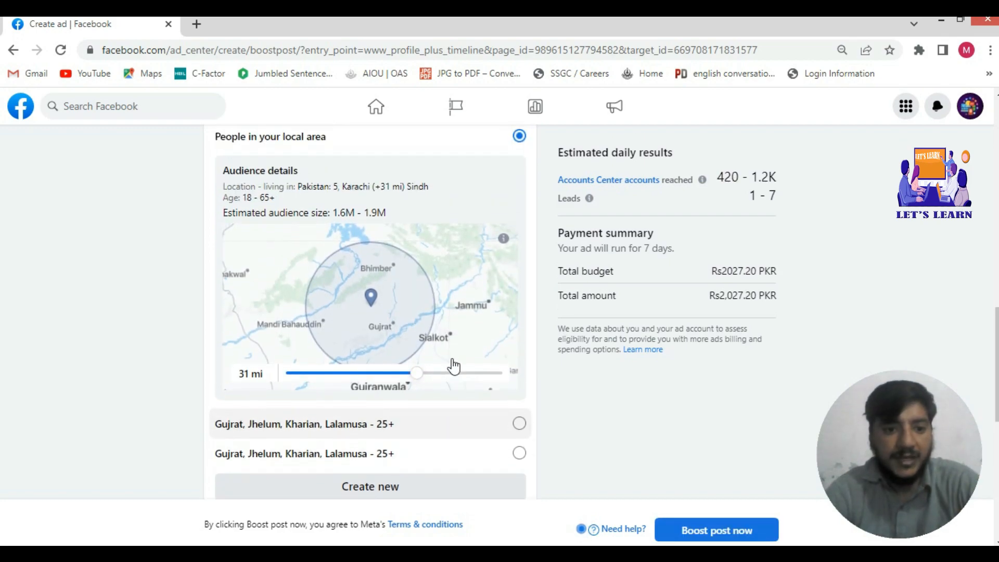
{"action": "scroll", "coordinate": [454, 366], "scroll_direction": "up", "scroll_amount": 4}
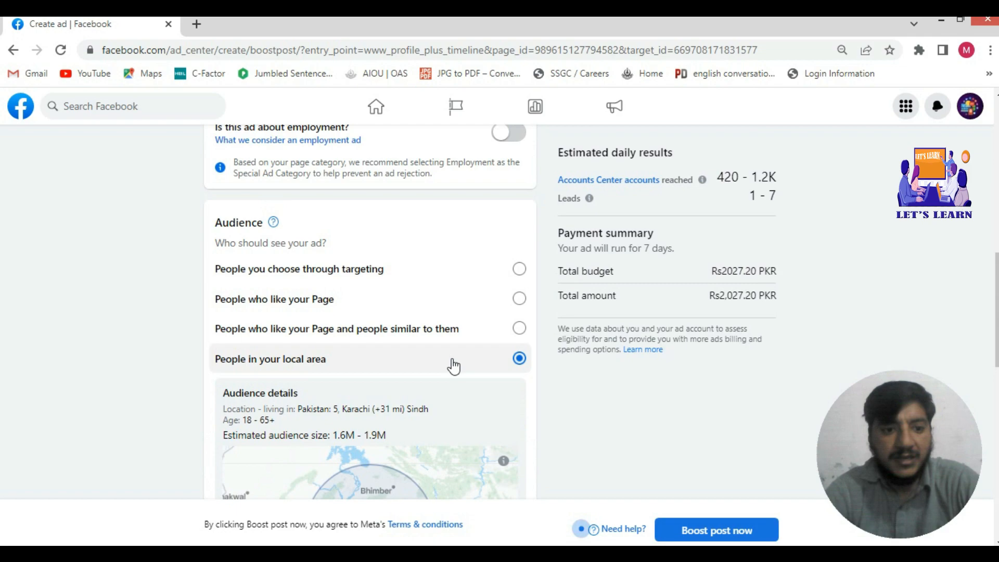
{"action": "scroll", "coordinate": [401, 325], "scroll_direction": "down", "scroll_amount": 4}
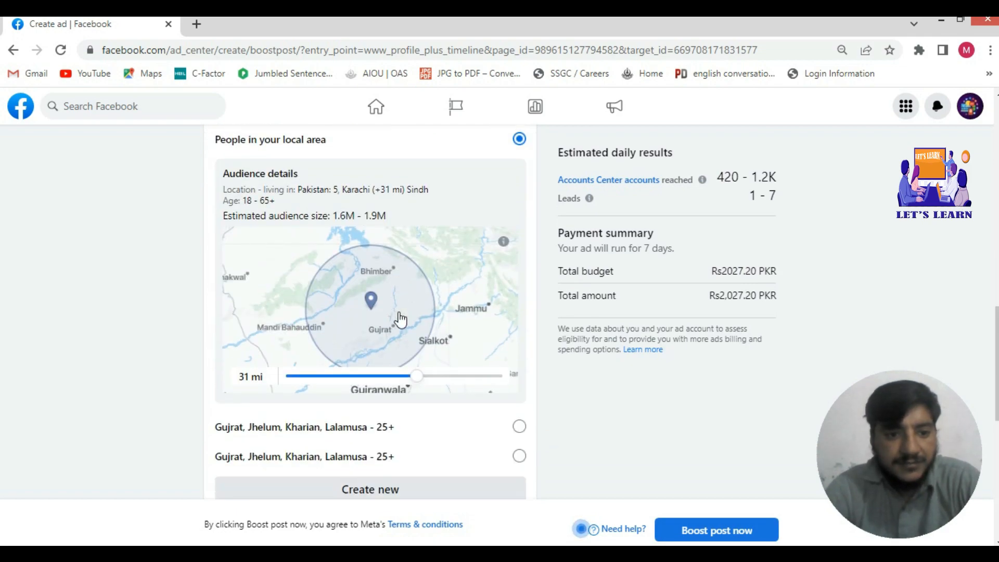
{"action": "scroll", "coordinate": [401, 319], "scroll_direction": "down", "scroll_amount": 3}
{"action": "scroll", "coordinate": [389, 336], "scroll_direction": "up", "scroll_amount": 4}
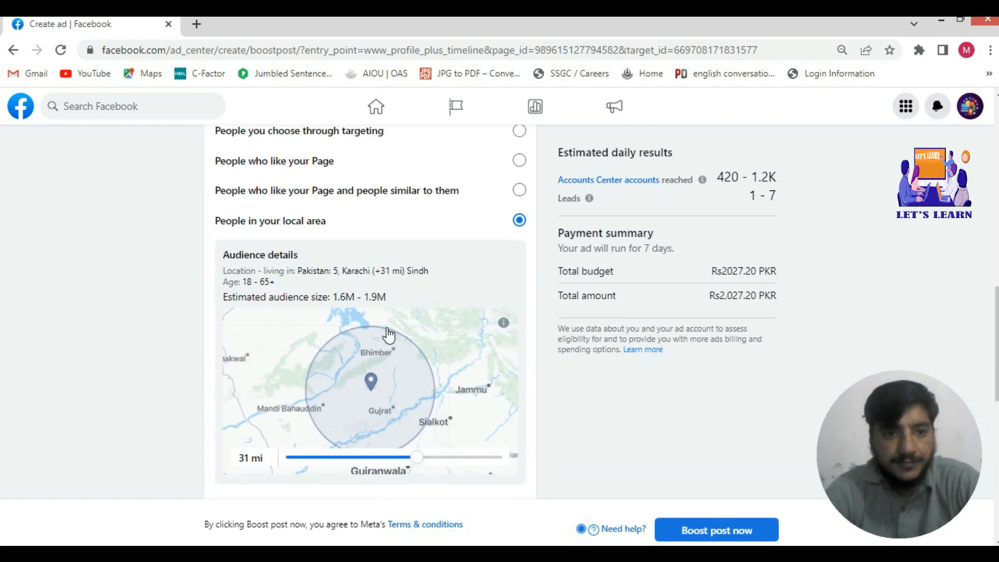
{"action": "scroll", "coordinate": [389, 336], "scroll_direction": "up", "scroll_amount": 4}
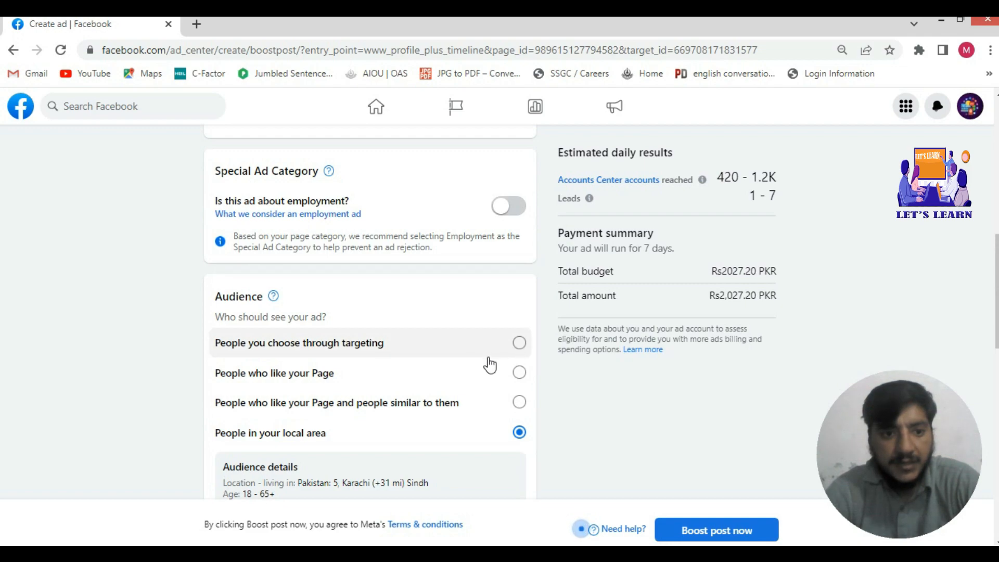
Step: Choose People you choose through targeting as the ad's audience and review its details and the other audience options
{"action": "left_click", "coordinate": [519, 343]}
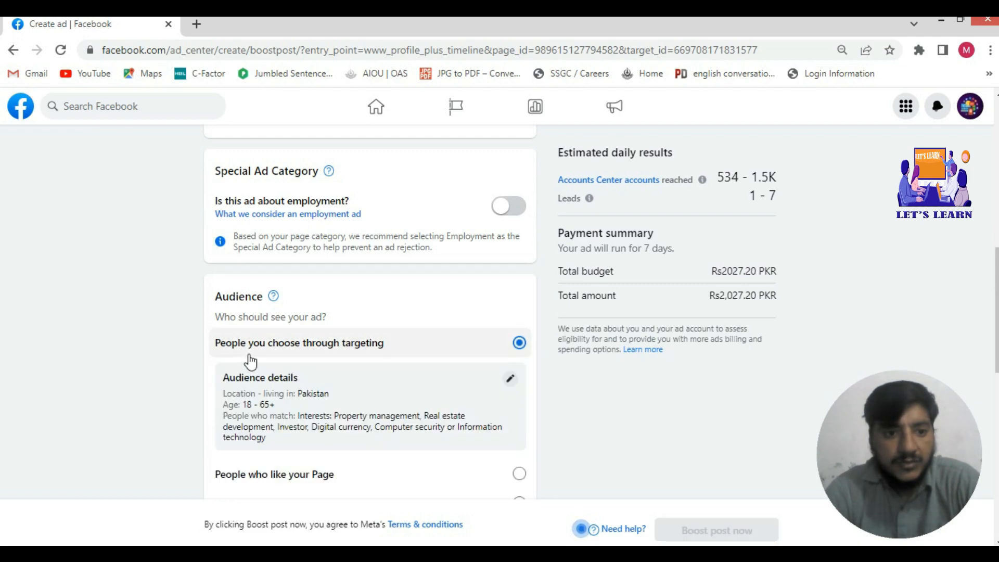
{"action": "scroll", "coordinate": [307, 352], "scroll_direction": "down", "scroll_amount": 2}
{"action": "scroll", "coordinate": [457, 267], "scroll_direction": "down", "scroll_amount": 3}
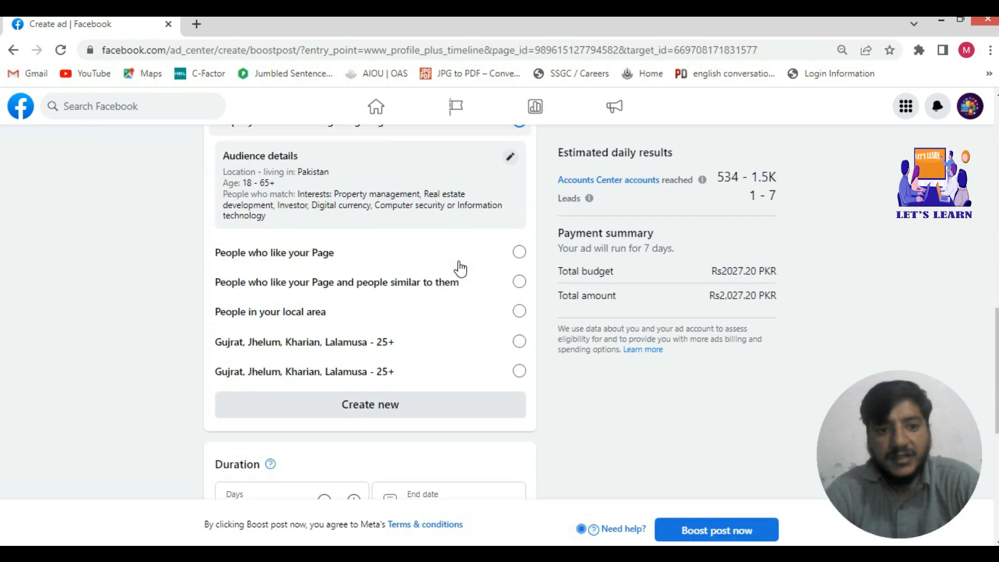
{"action": "scroll", "coordinate": [495, 330], "scroll_direction": "up", "scroll_amount": 1}
{"action": "scroll", "coordinate": [463, 311], "scroll_direction": "up", "scroll_amount": 1}
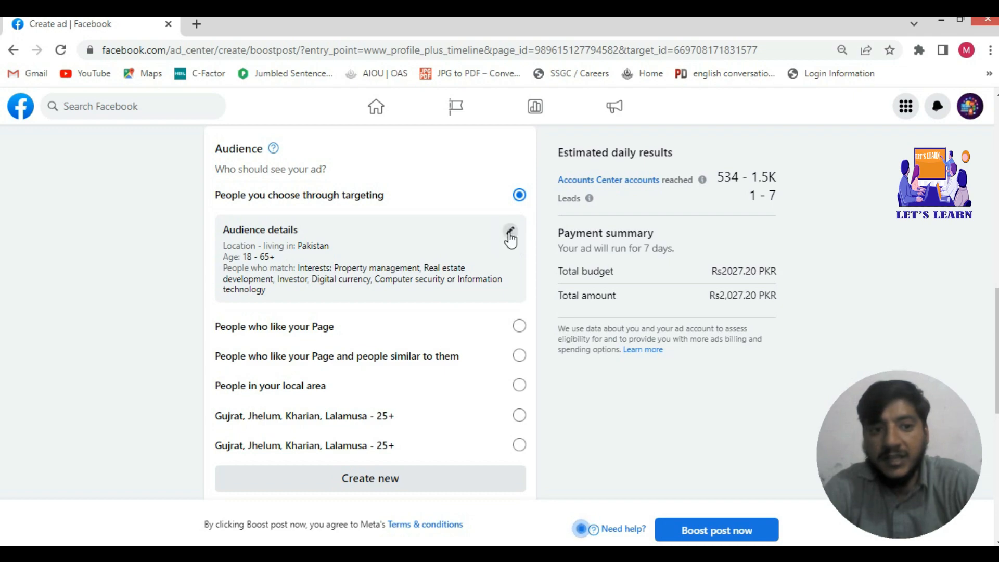
Step: Edit the targeted audience, replacing the Pakistan location with Lalamusa, Punjab, Pakistan, and set its radius to 29 mi
{"action": "left_click", "coordinate": [515, 269]}
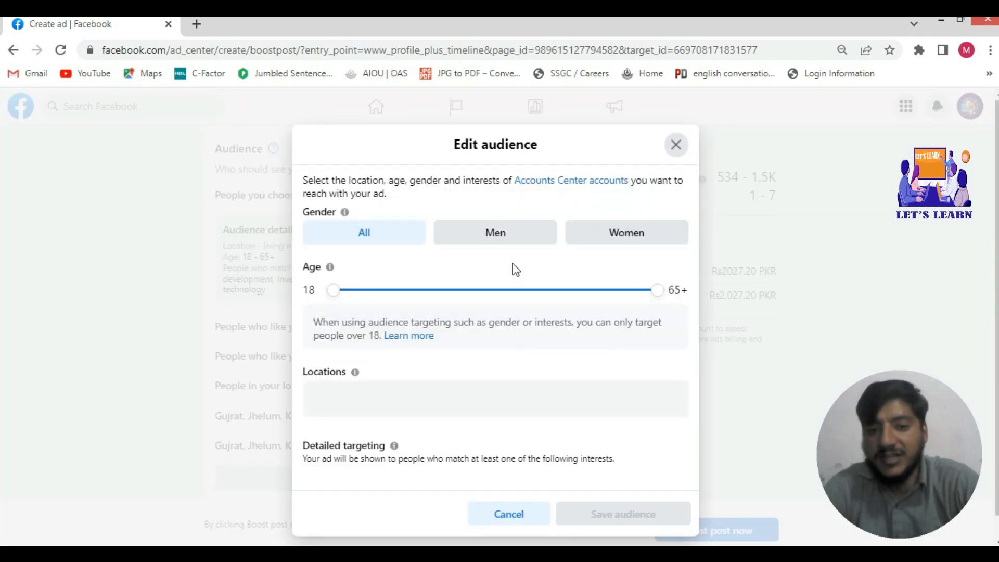
{"action": "scroll", "coordinate": [456, 375], "scroll_direction": "down", "scroll_amount": 3}
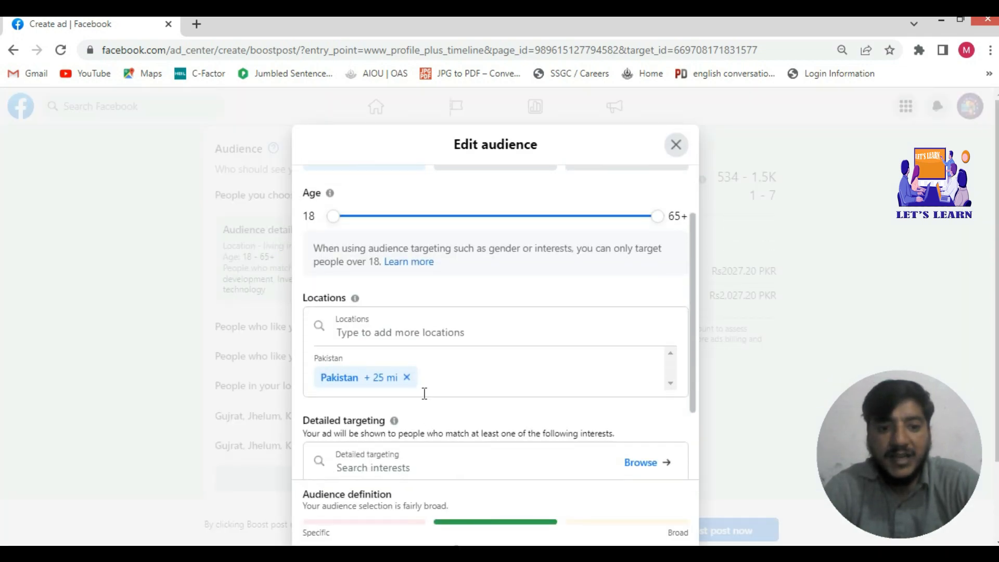
{"action": "left_click", "coordinate": [407, 377]}
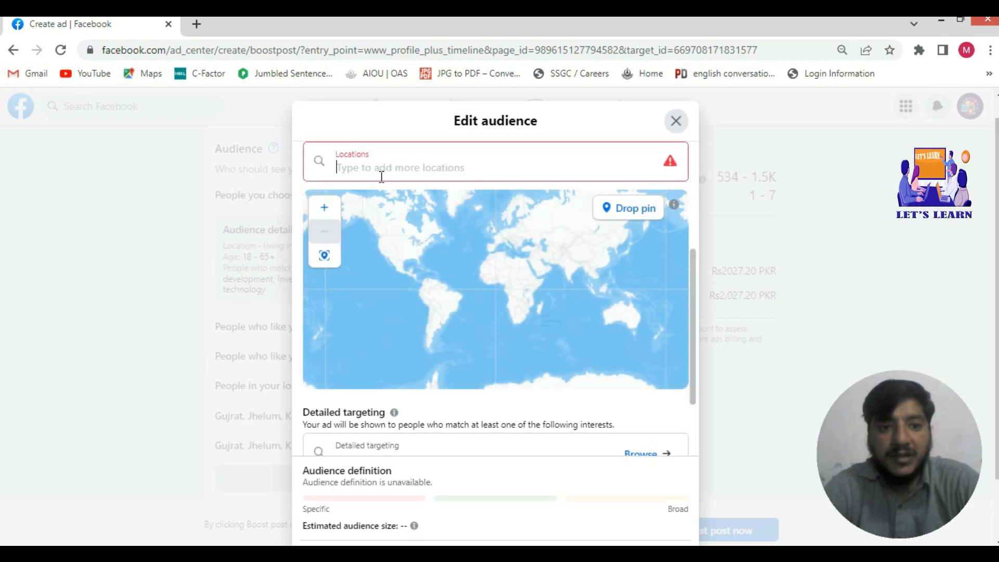
{"action": "left_click", "coordinate": [377, 167]}
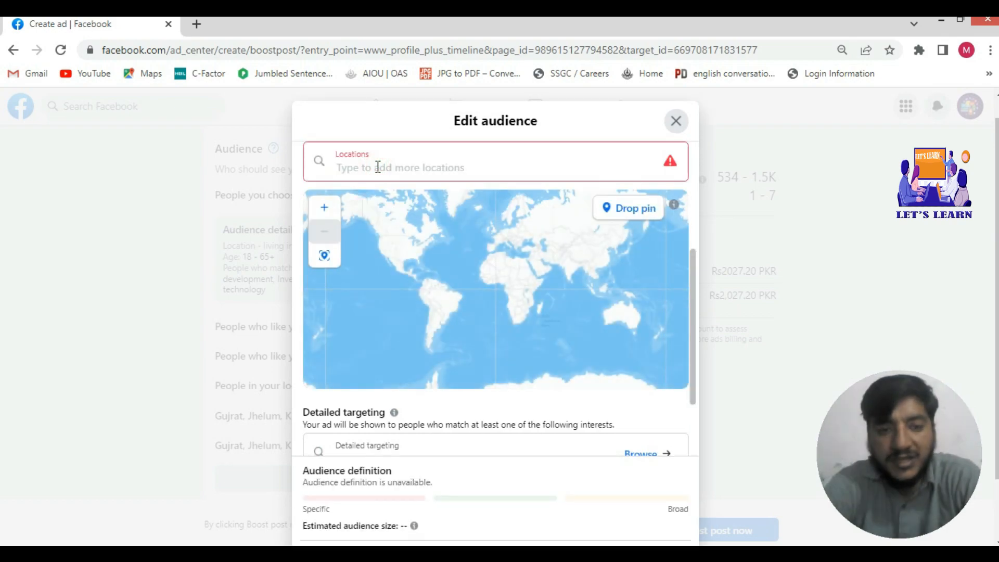
{"action": "type", "text": "lalamusa"}
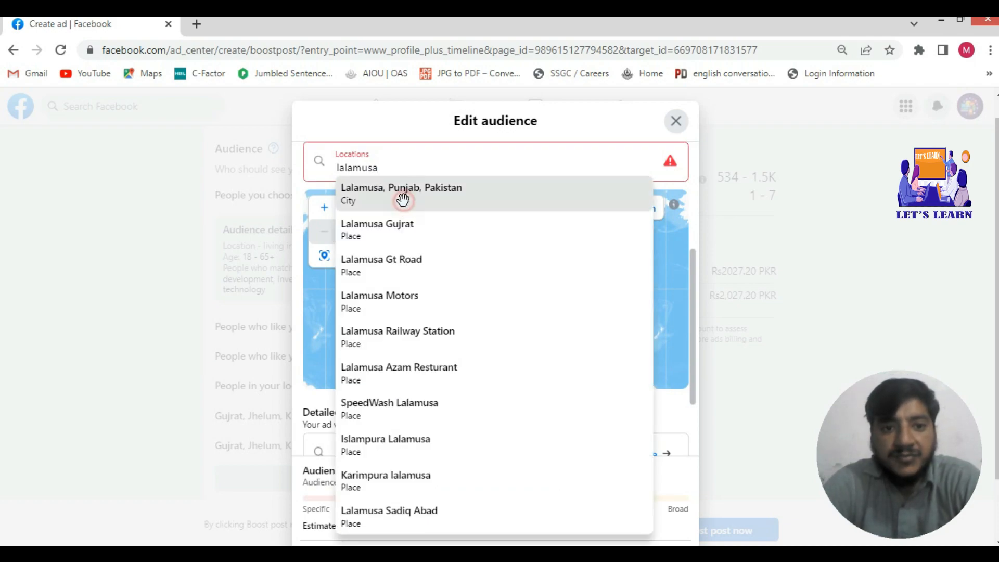
{"action": "left_click", "coordinate": [402, 199]}
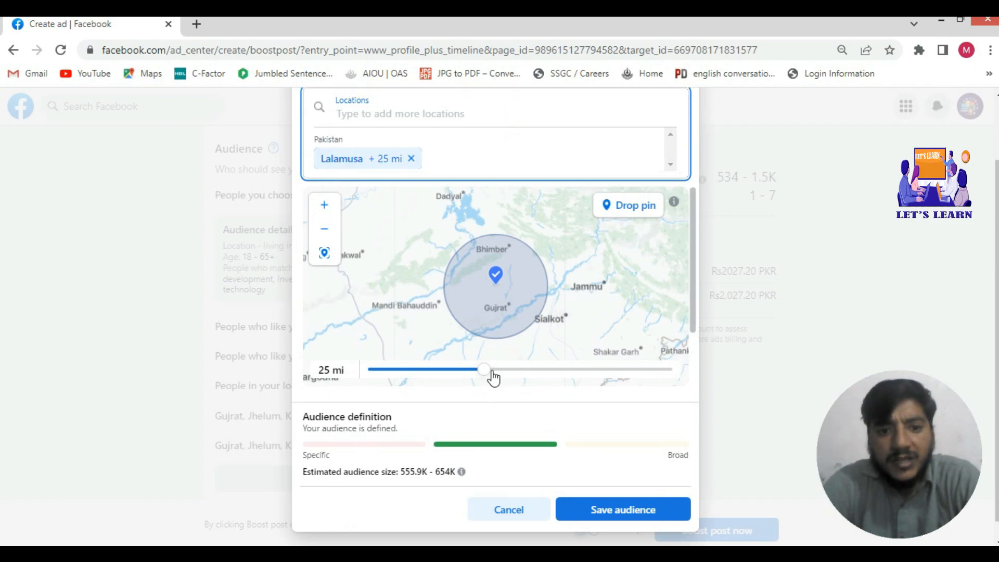
{"action": "left_click_drag", "start_coordinate": [489, 377], "coordinate": [518, 377]}
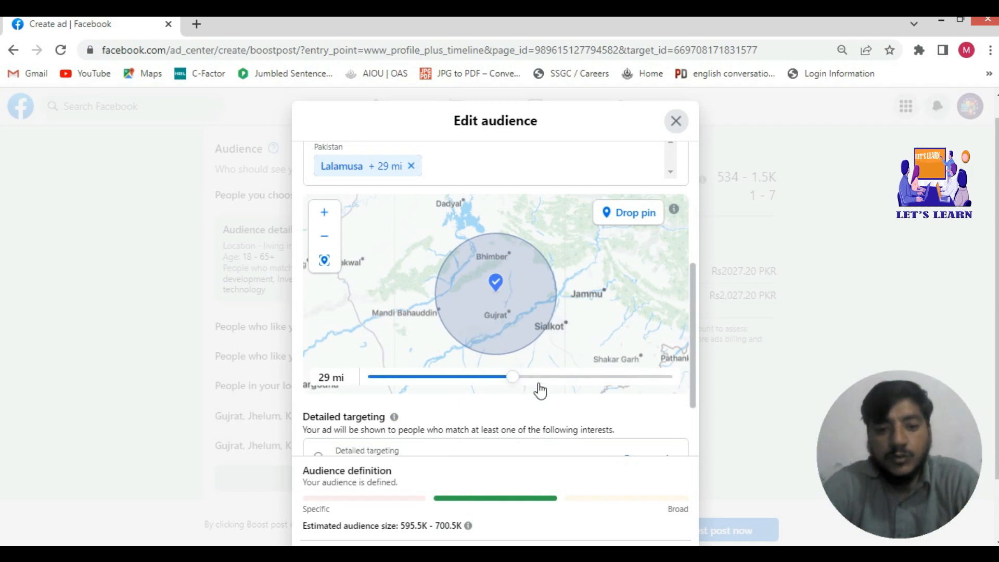
Step: Add the city Lahore, Punjab, Pakistan as a second audience location alongside Lalamusa
{"action": "left_click", "coordinate": [473, 169]}
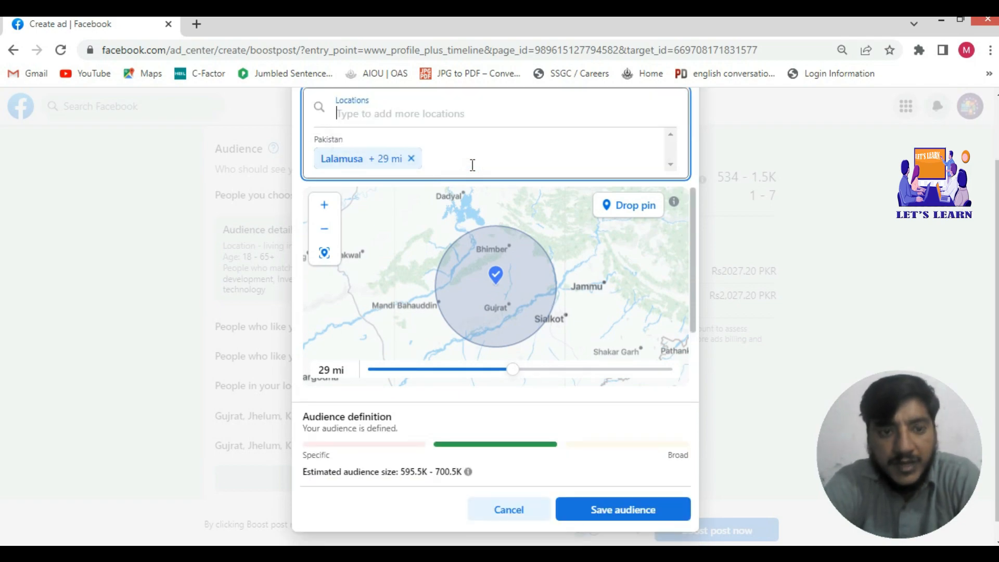
{"action": "type", "text": "lalamu"}
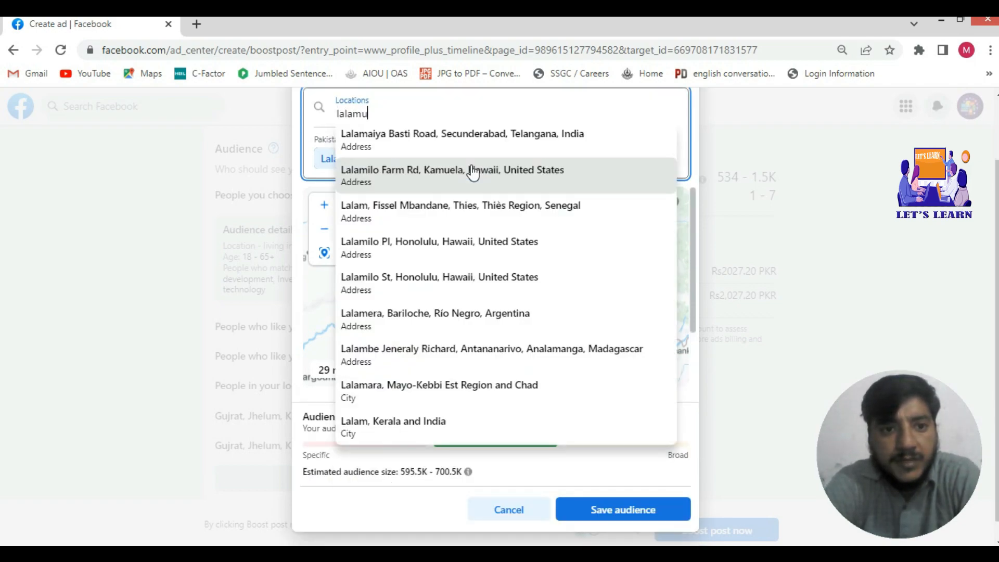
{"action": "key", "text": "BackSpace"}
{"action": "key", "text": "BackSpace"}
{"action": "key", "text": "BackSpace"}
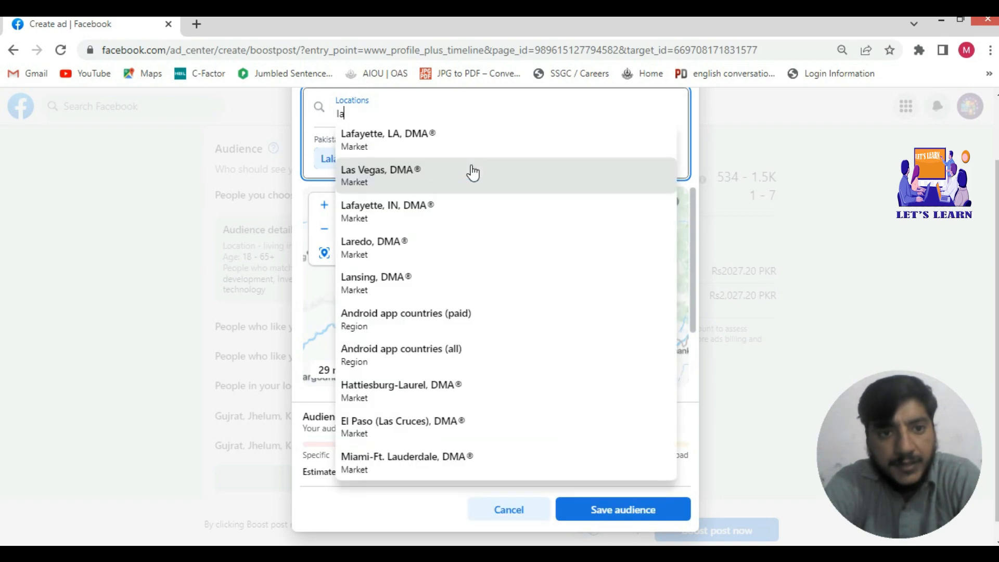
{"action": "type", "text": "hpre"}
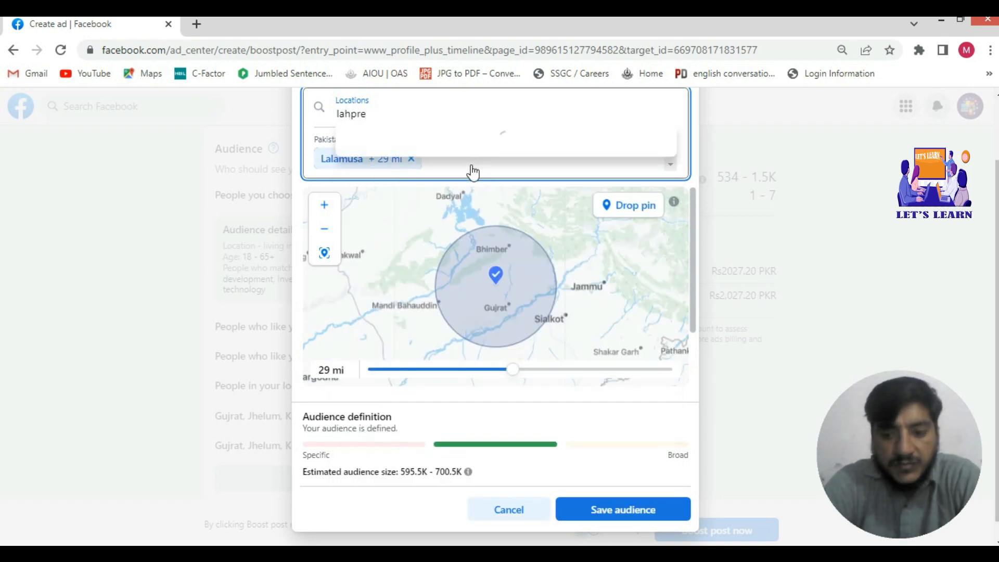
{"action": "key", "text": "BackSpace"}
{"action": "key", "text": "BackSpace"}
{"action": "key", "text": "BackSpace"}
{"action": "type", "text": "ore"}
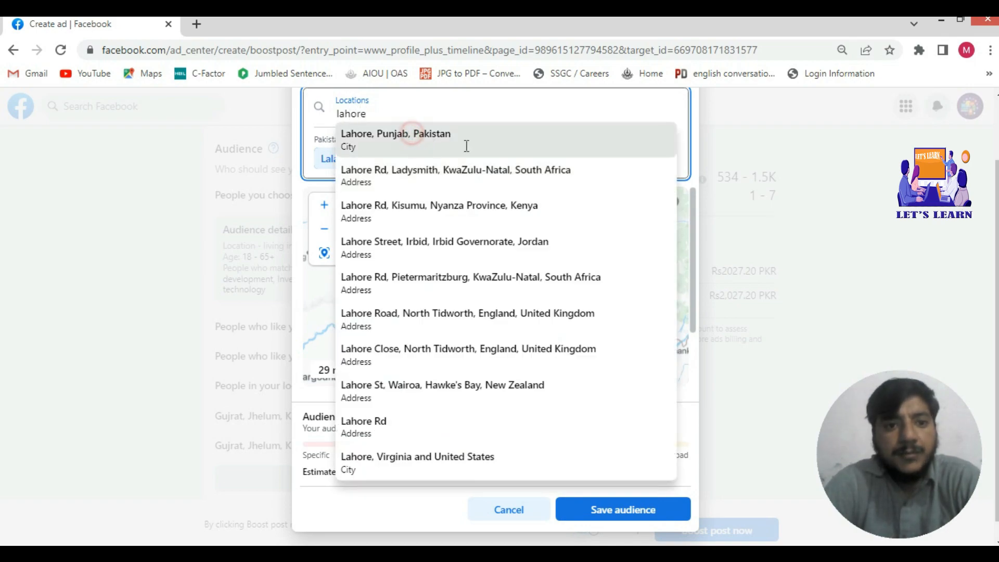
{"action": "left_click", "coordinate": [466, 147]}
Step: Remove all existing detailed targeting interests, from Property management through Information technology
{"action": "scroll", "coordinate": [479, 374], "scroll_direction": "down", "scroll_amount": 1}
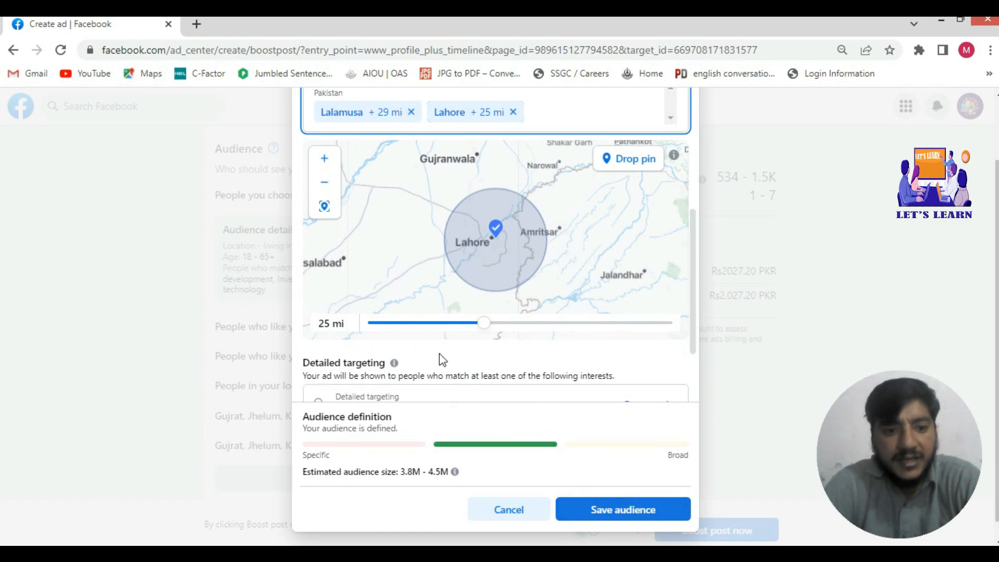
{"action": "scroll", "coordinate": [446, 332], "scroll_direction": "down", "scroll_amount": 1}
{"action": "scroll", "coordinate": [452, 344], "scroll_direction": "down", "scroll_amount": 5}
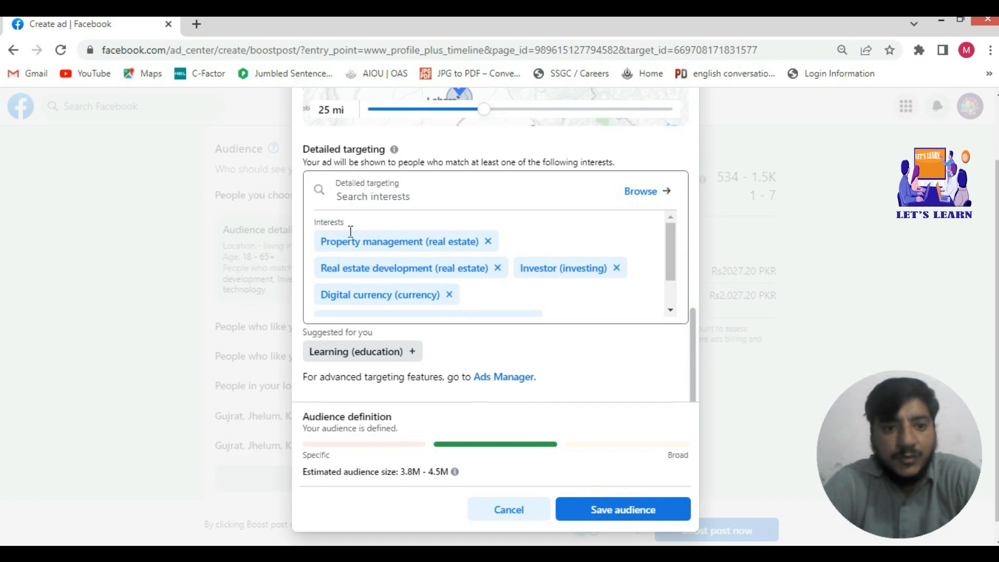
{"action": "left_click", "coordinate": [488, 241]}
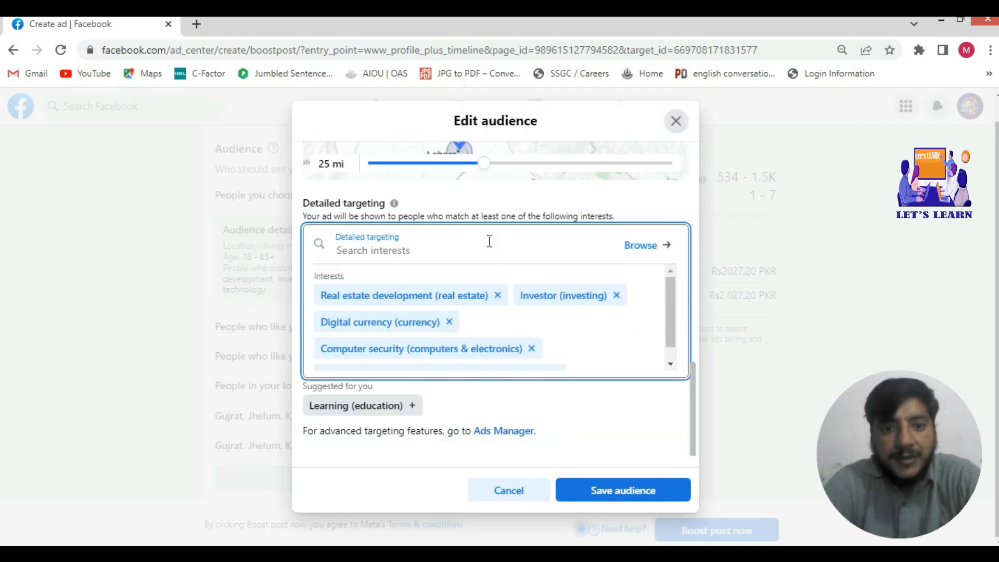
{"action": "left_click", "coordinate": [499, 298]}
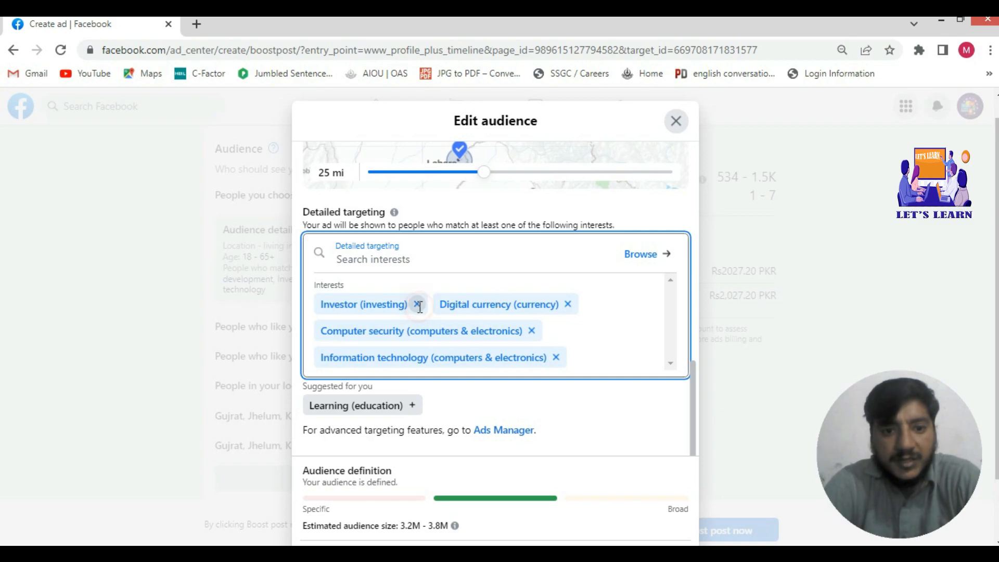
{"action": "left_click", "coordinate": [417, 304]}
{"action": "left_click", "coordinate": [449, 303]}
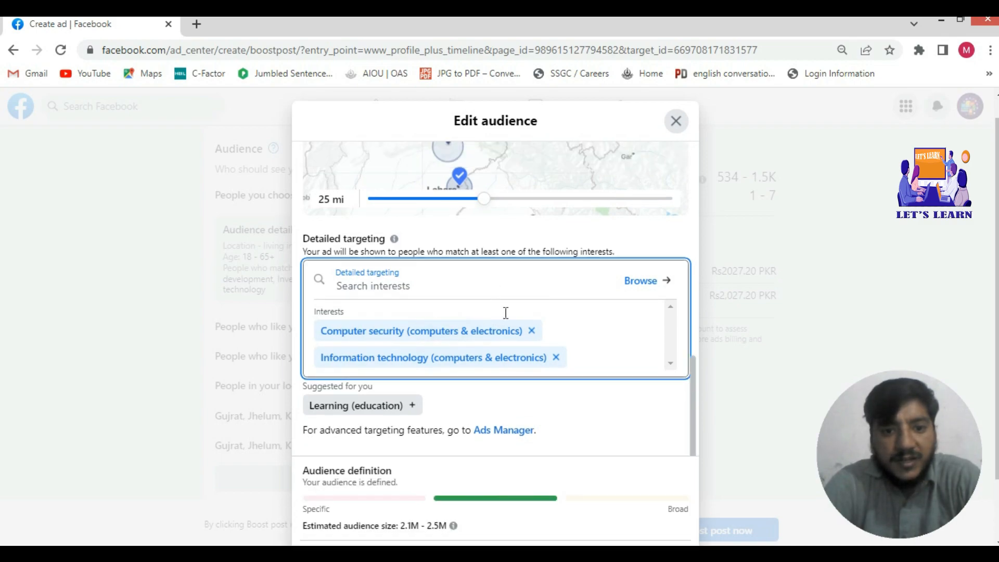
{"action": "left_click", "coordinate": [531, 330]}
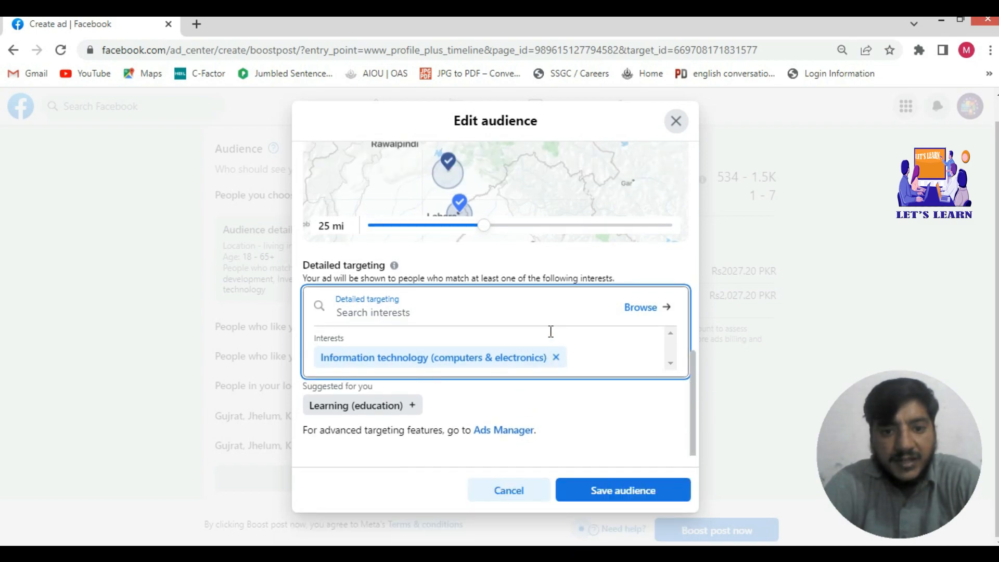
{"action": "left_click", "coordinate": [555, 357]}
Step: Search the detailed targeting for "digital mark" and add the Digital marketing (marketing) interest
{"action": "left_click", "coordinate": [430, 358]}
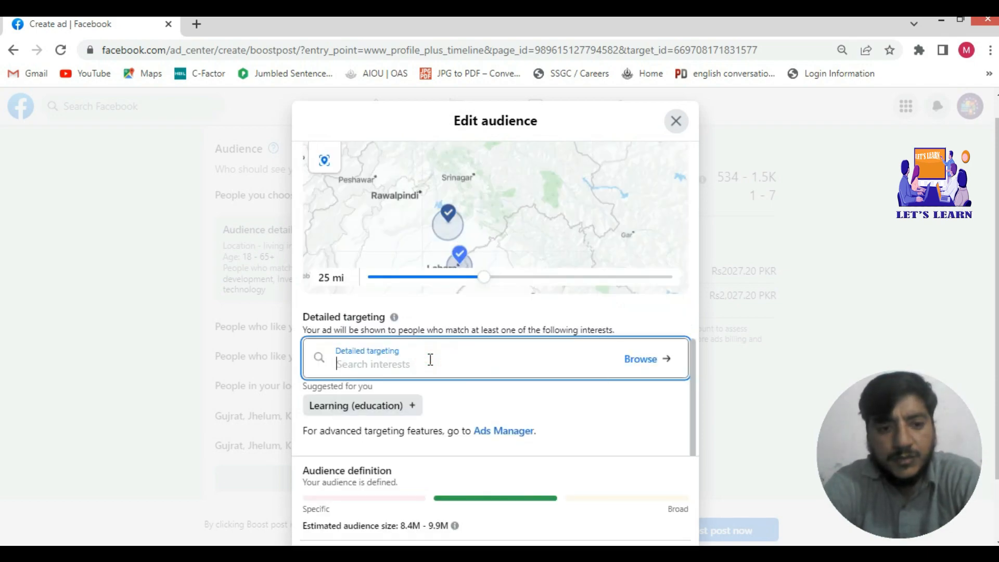
{"action": "type", "text": "digit"}
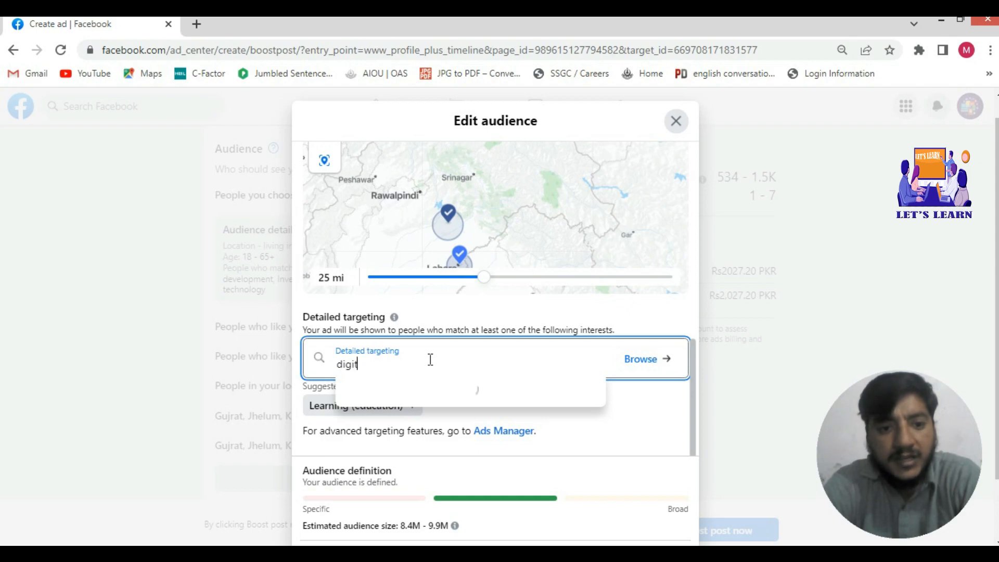
{"action": "type", "text": "al"}
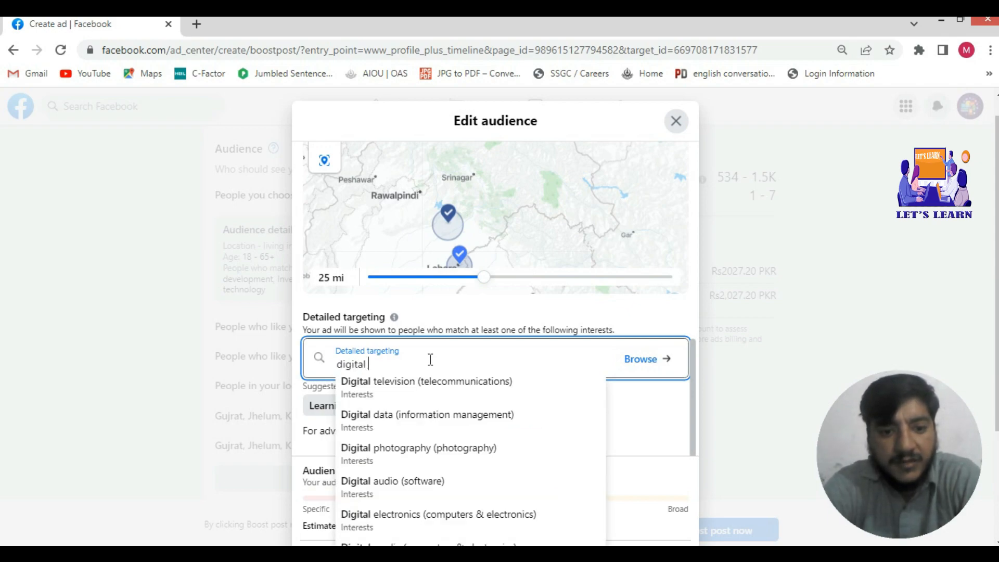
{"action": "type", "text": " mark"}
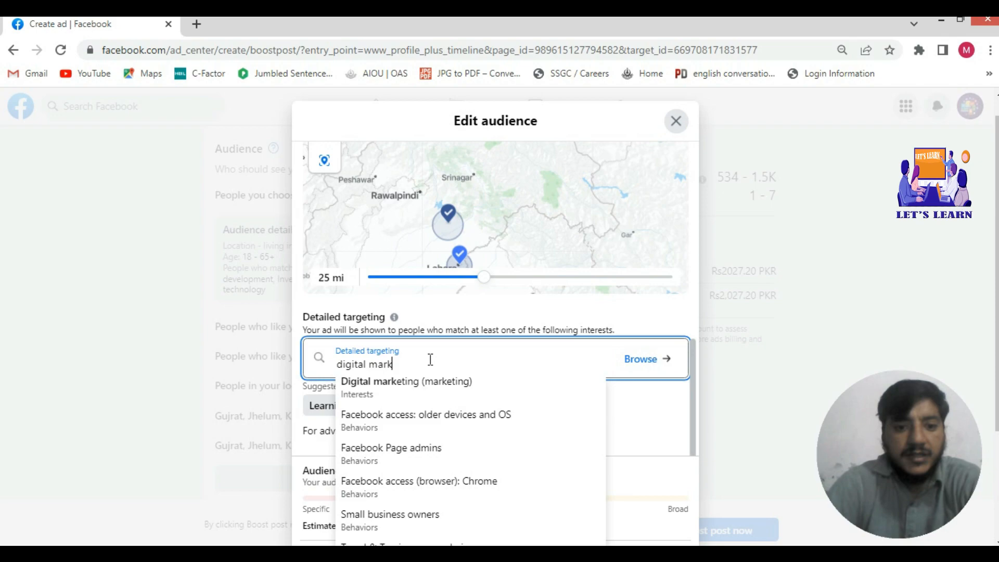
{"action": "left_click", "coordinate": [404, 393]}
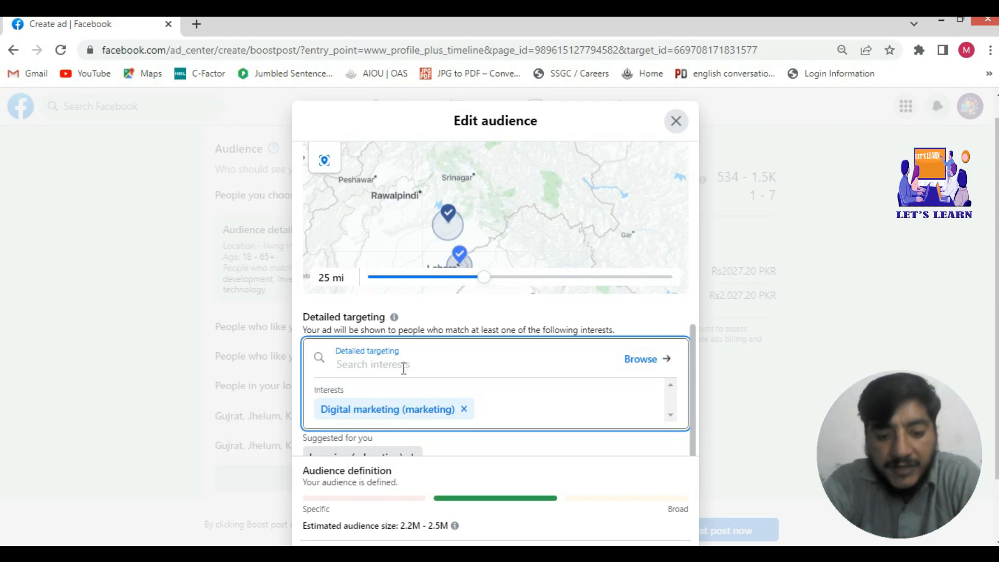
Step: Search the detailed targeting for "social marketing", add the Community and Social Services demographic, and add the suggested Learning (education) interest
{"action": "type", "text": "social "}
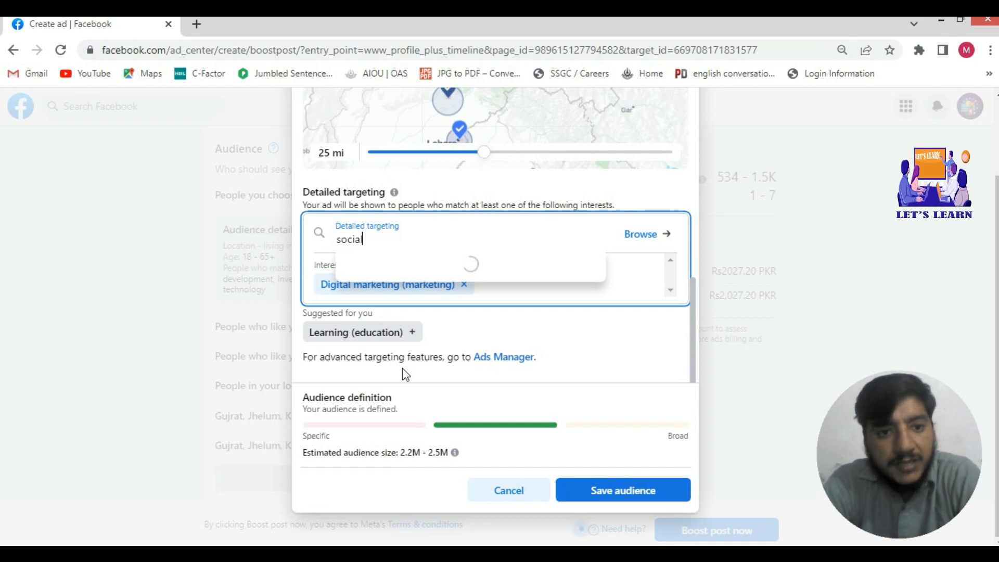
{"action": "type", "text": "marketing"}
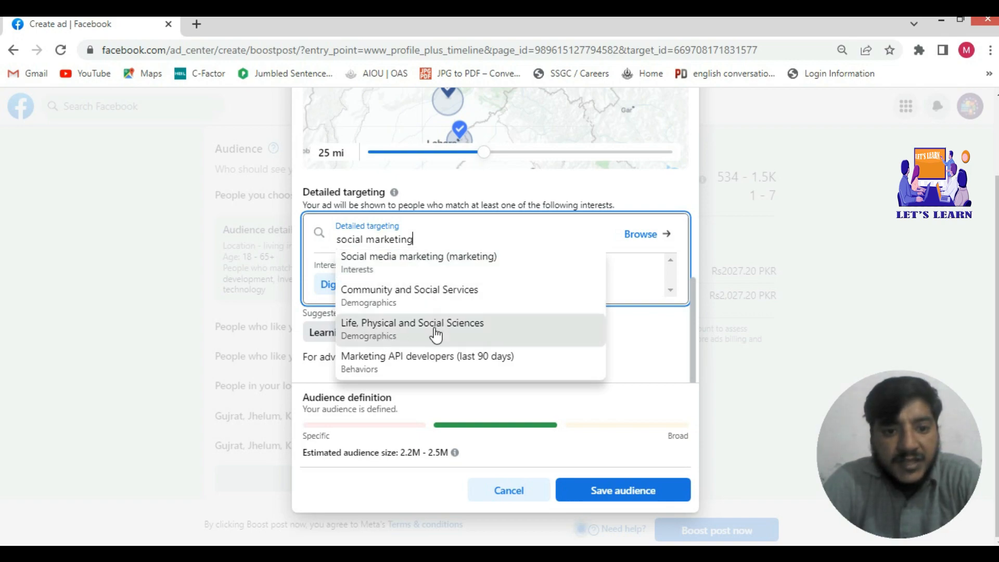
{"action": "left_click", "coordinate": [424, 289]}
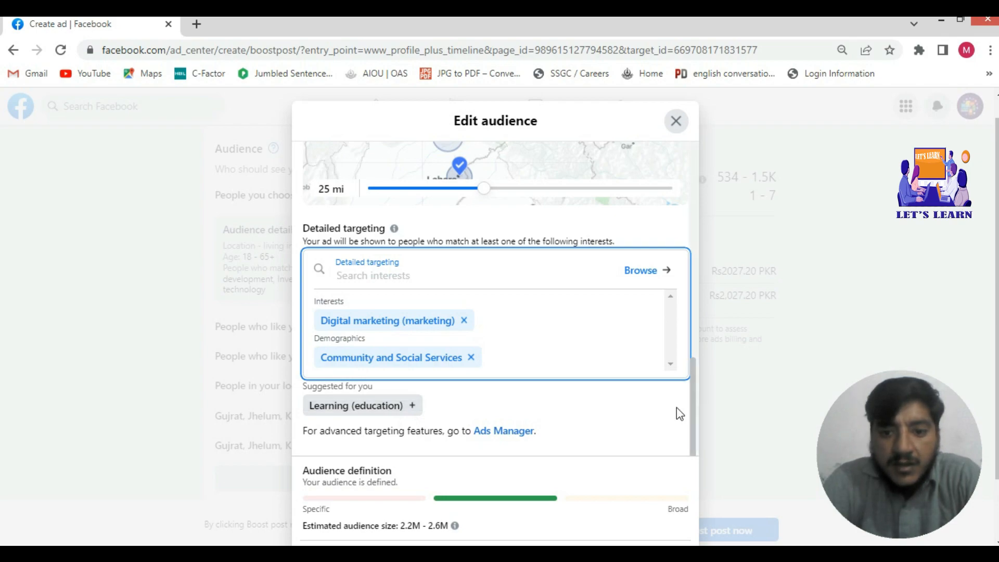
{"action": "left_click", "coordinate": [406, 406]}
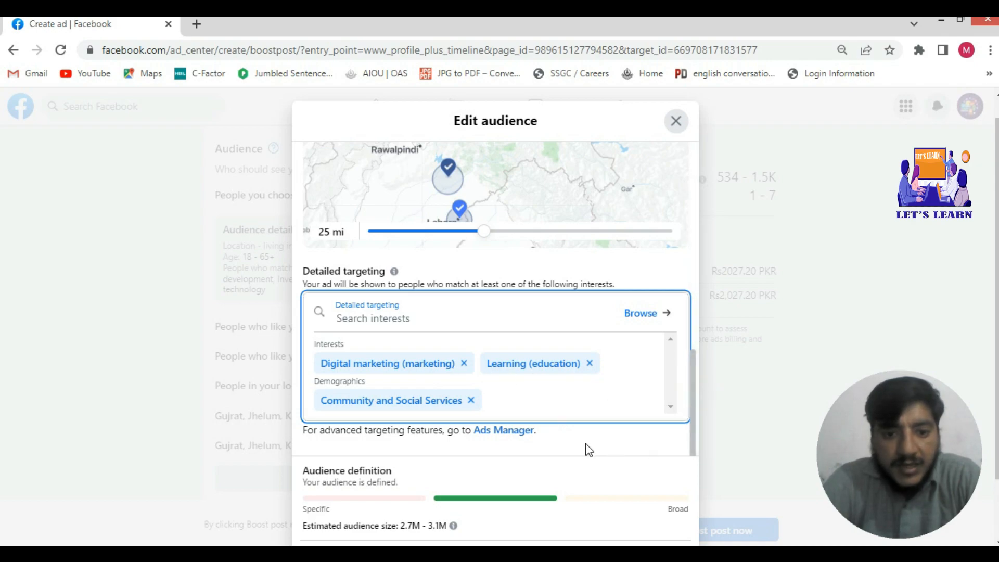
Step: Set the audience's age range to 18–41
{"action": "scroll", "coordinate": [622, 286], "scroll_direction": "up", "scroll_amount": 4}
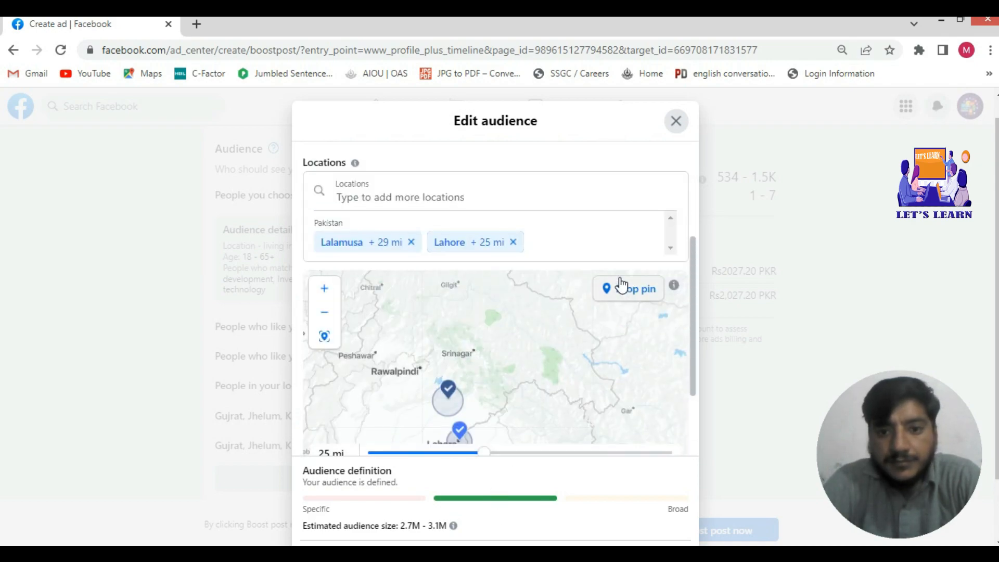
{"action": "scroll", "coordinate": [623, 285], "scroll_direction": "up", "scroll_amount": 3}
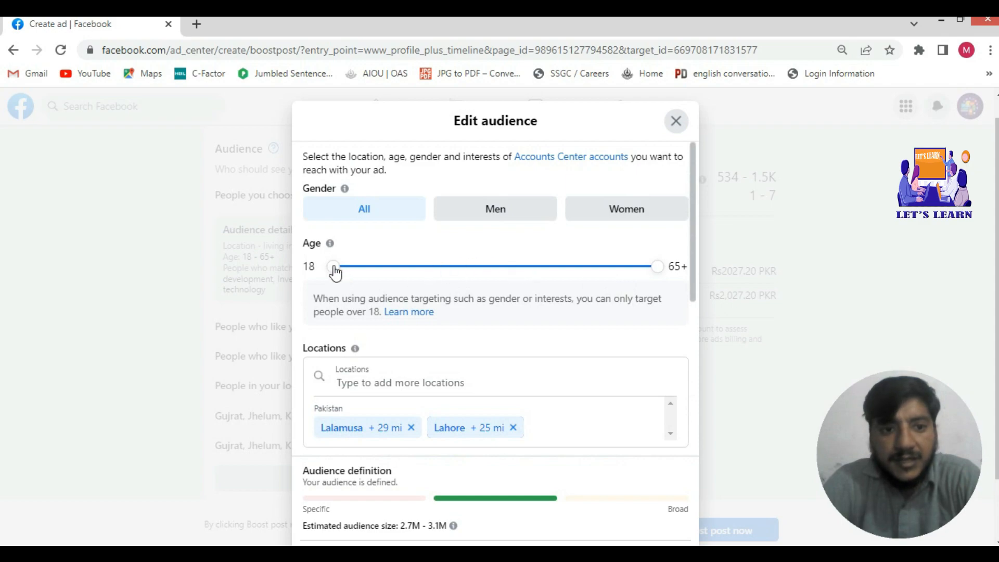
{"action": "left_click_drag", "start_coordinate": [333, 268], "coordinate": [409, 278]}
{"action": "left_click_drag", "start_coordinate": [657, 267], "coordinate": [610, 276]}
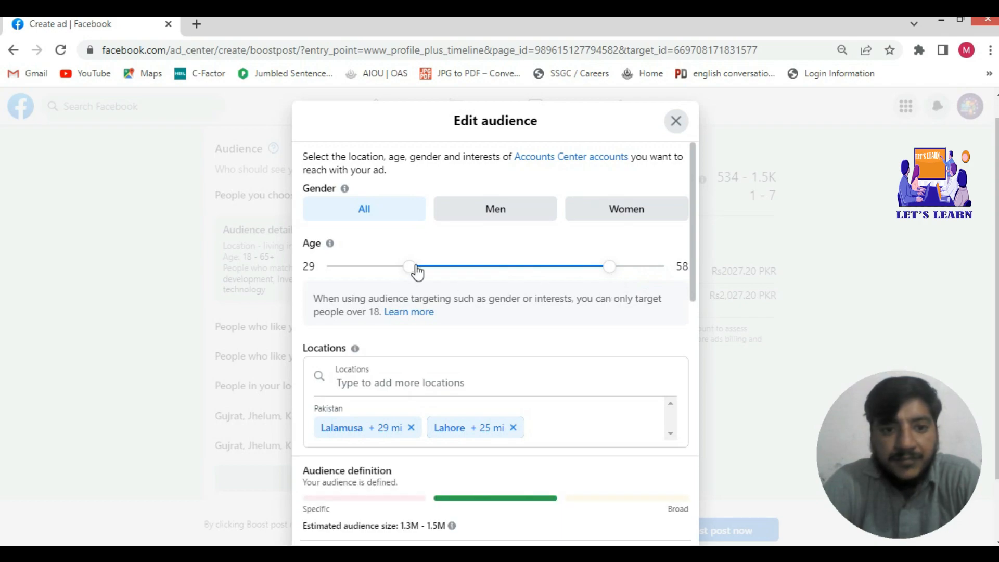
{"action": "left_click_drag", "start_coordinate": [409, 268], "coordinate": [323, 271]}
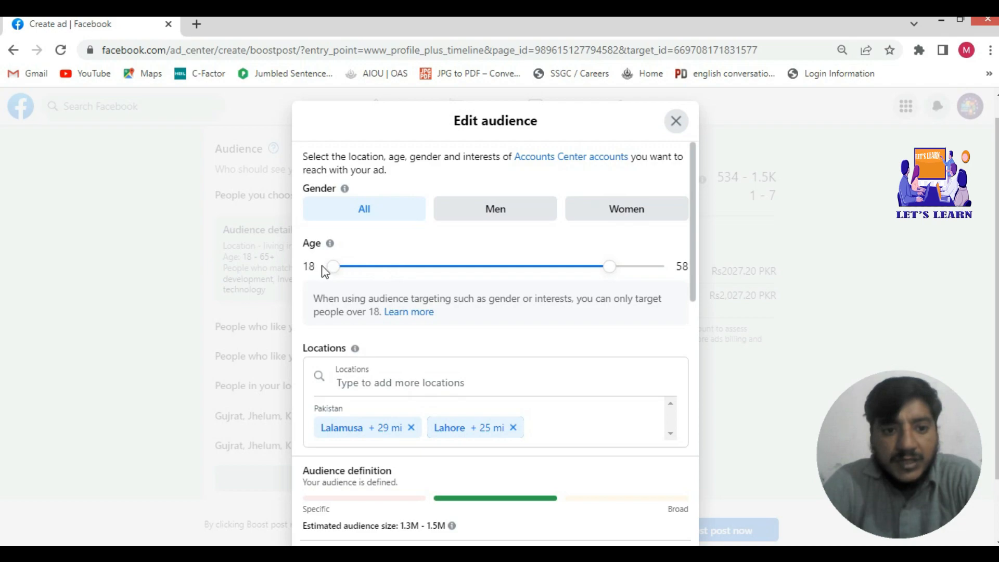
{"action": "left_click_drag", "start_coordinate": [608, 266], "coordinate": [495, 274]}
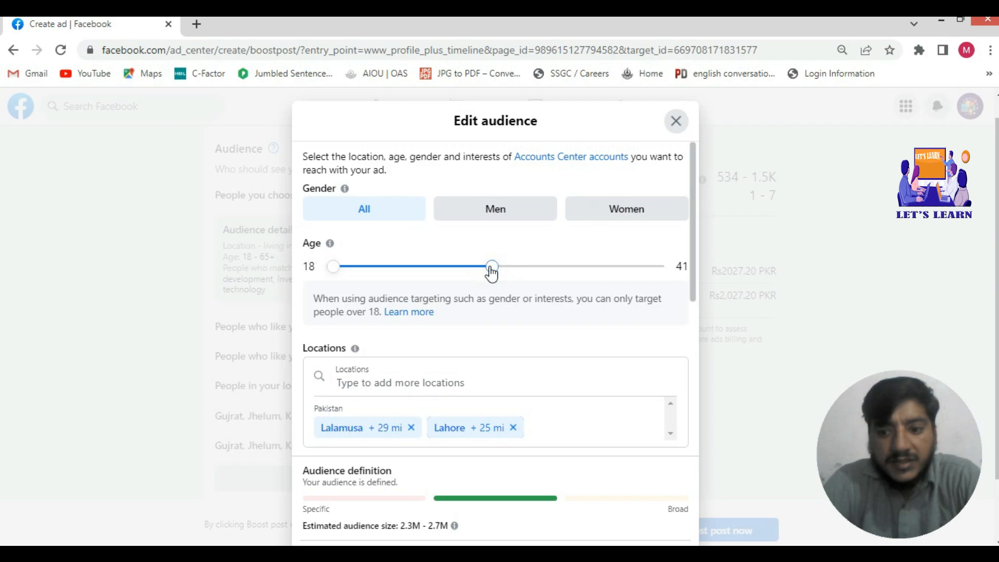
Step: Set the audience's upper age limit to 40 and review the selected locations and detailed targeting
{"action": "left_click_drag", "start_coordinate": [491, 271], "coordinate": [485, 271]}
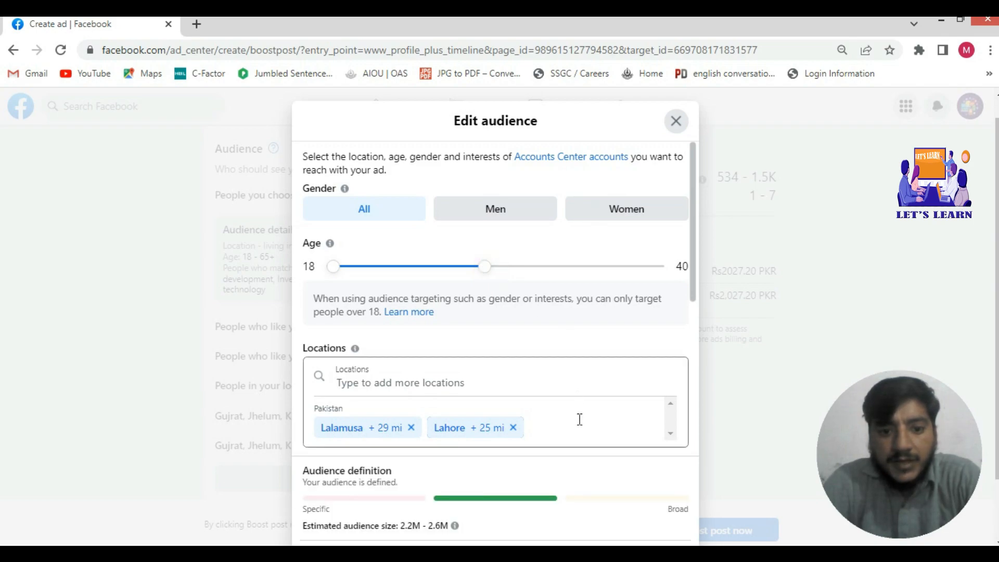
{"action": "left_click_drag", "start_coordinate": [691, 272], "coordinate": [700, 460]}
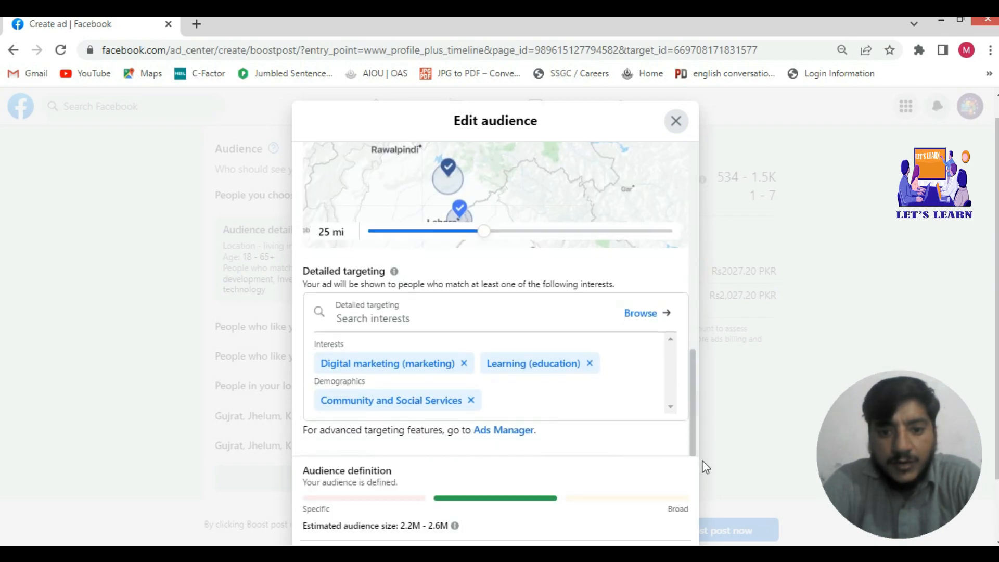
{"action": "scroll", "coordinate": [610, 508], "scroll_direction": "down", "scroll_amount": 2}
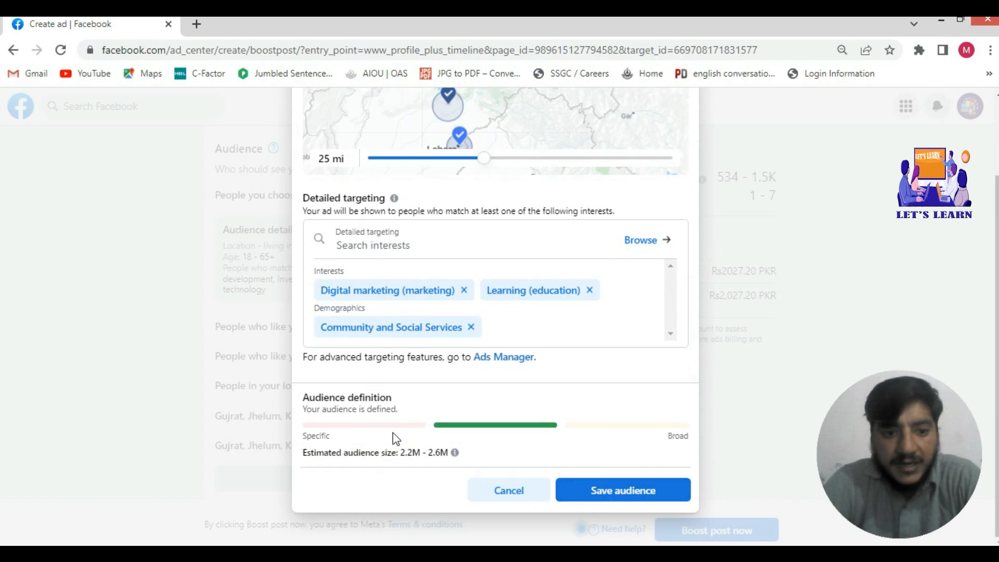
{"action": "scroll", "coordinate": [508, 299], "scroll_direction": "up", "scroll_amount": 3}
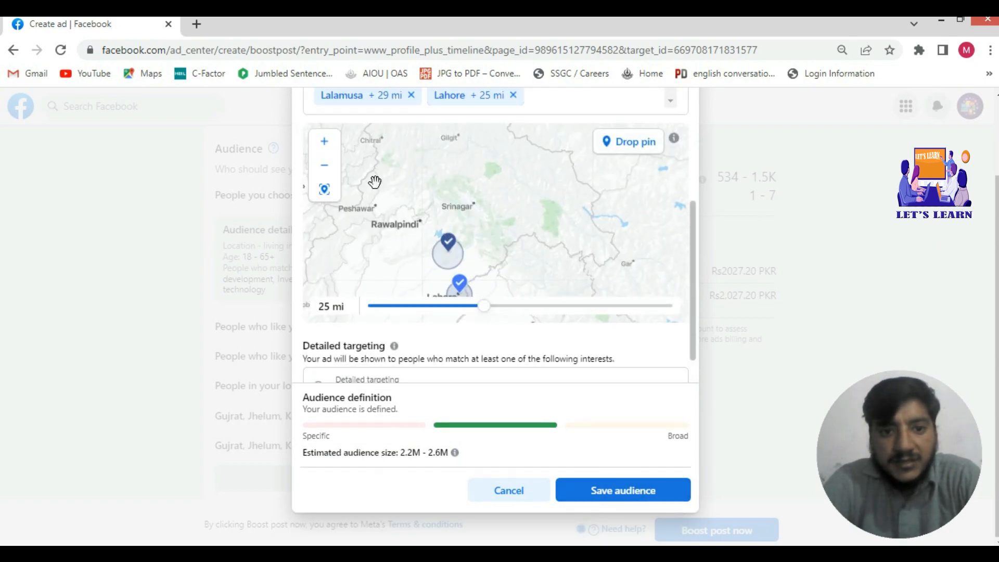
{"action": "left_click_drag", "start_coordinate": [391, 159], "coordinate": [464, 191]}
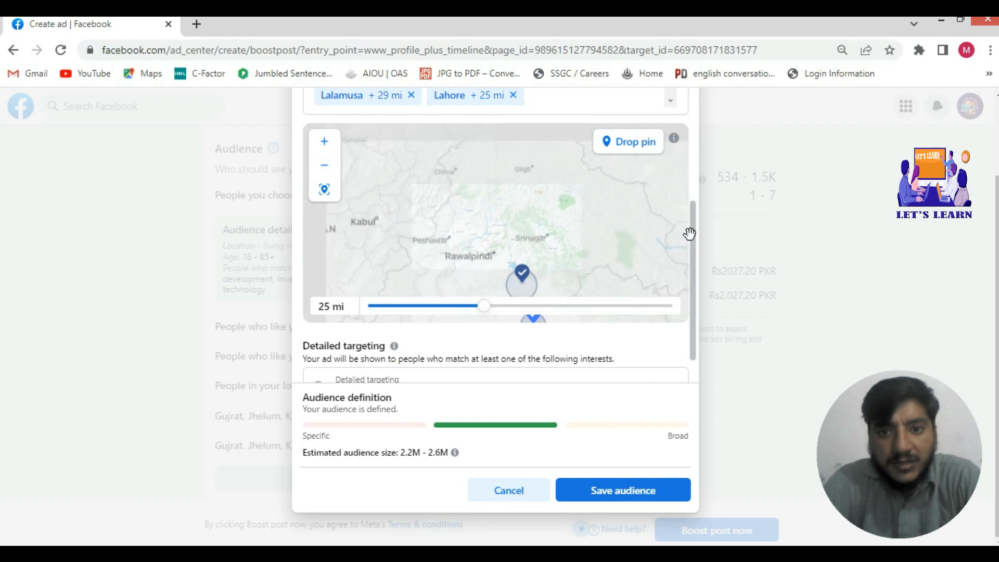
Step: Try restricting the audience's gender to Men and to Women, and return it to All
{"action": "scroll", "coordinate": [693, 252], "scroll_direction": "up", "scroll_amount": 1}
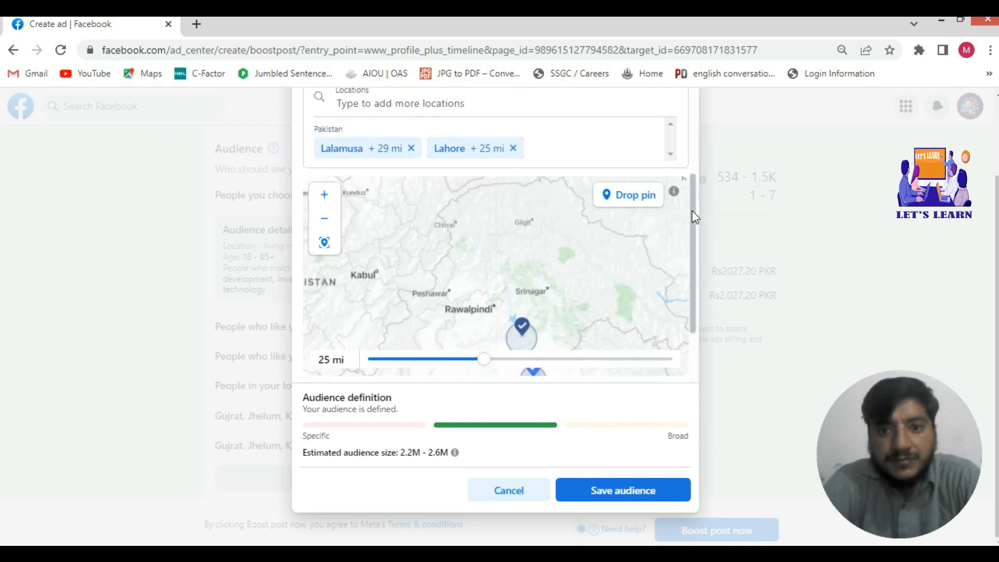
{"action": "scroll", "coordinate": [691, 169], "scroll_direction": "up", "scroll_amount": 4}
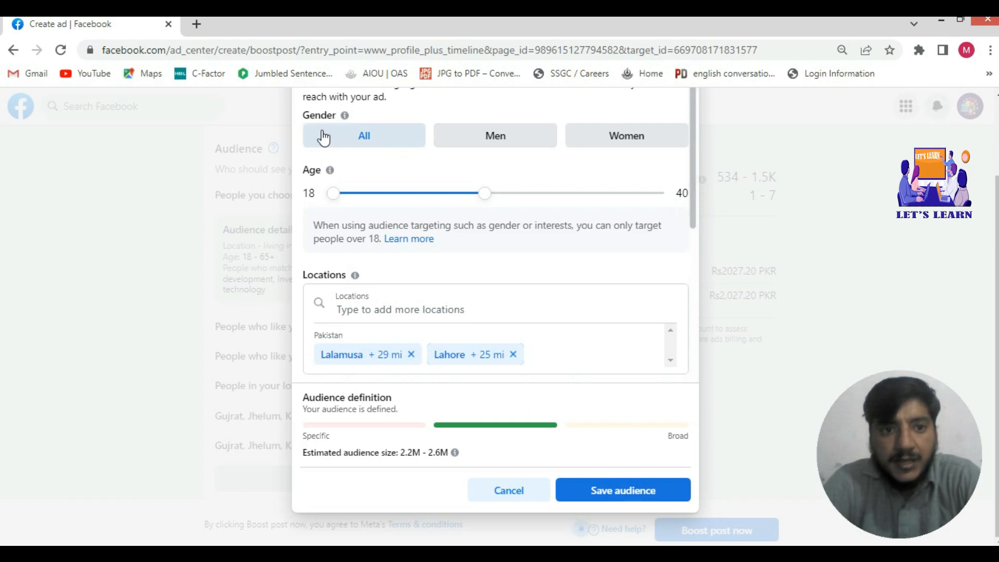
{"action": "left_click", "coordinate": [541, 136]}
{"action": "scroll", "coordinate": [528, 159], "scroll_direction": "up", "scroll_amount": 2}
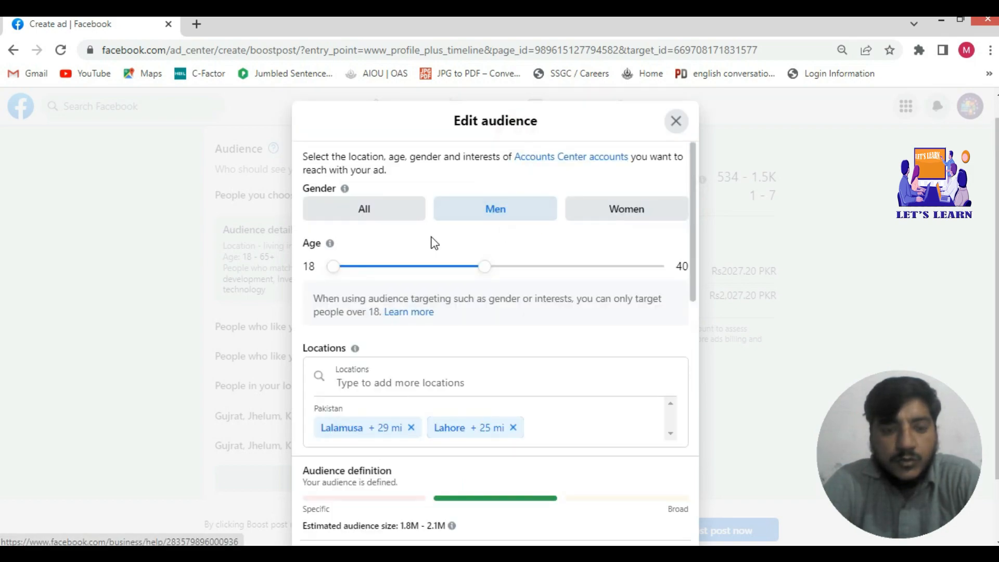
{"action": "left_click", "coordinate": [611, 214]}
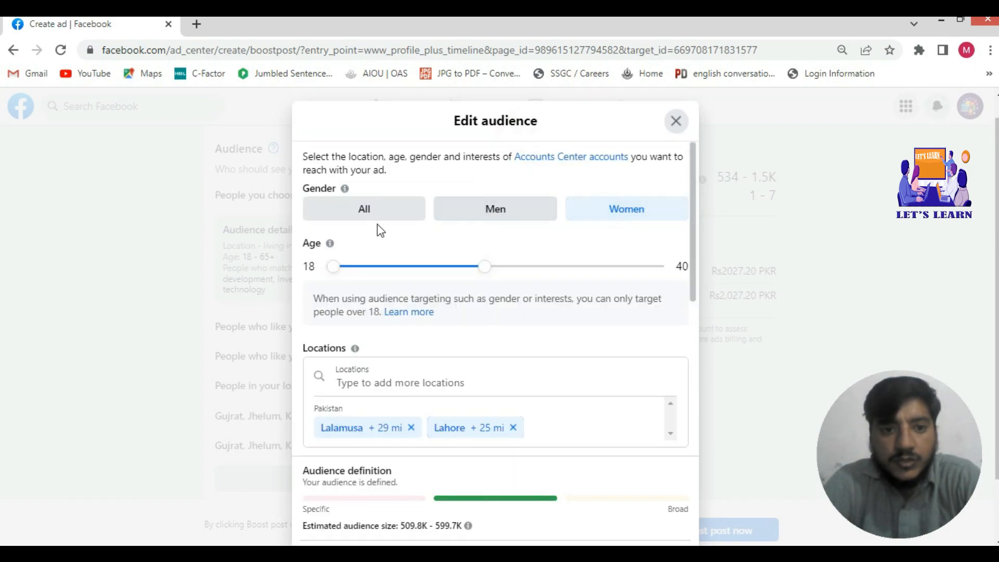
{"action": "left_click", "coordinate": [351, 212]}
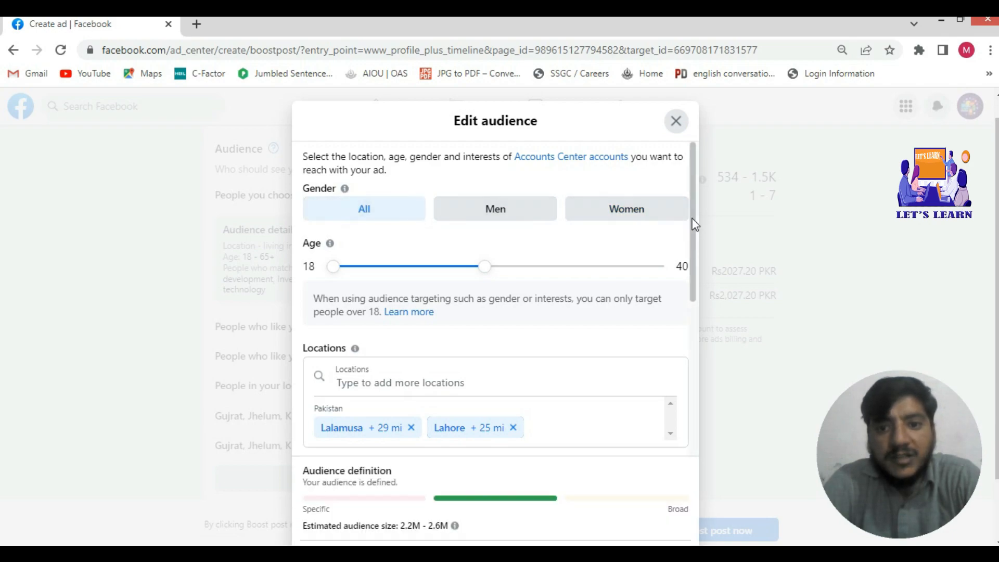
Step: Review the detailed targeting and save the edited audience
{"action": "left_click_drag", "start_coordinate": [695, 223], "coordinate": [695, 432]}
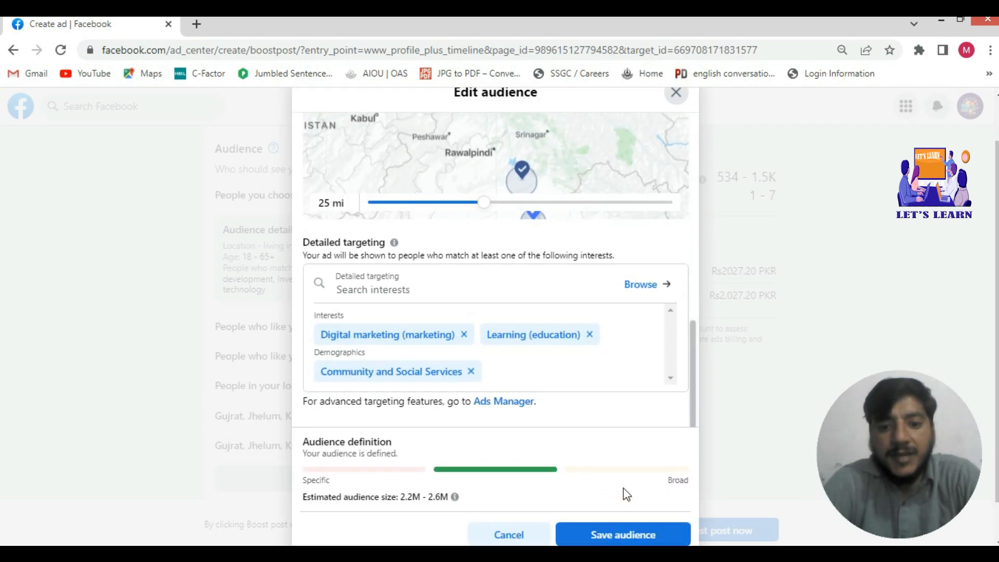
{"action": "scroll", "coordinate": [627, 494], "scroll_direction": "down", "scroll_amount": 1}
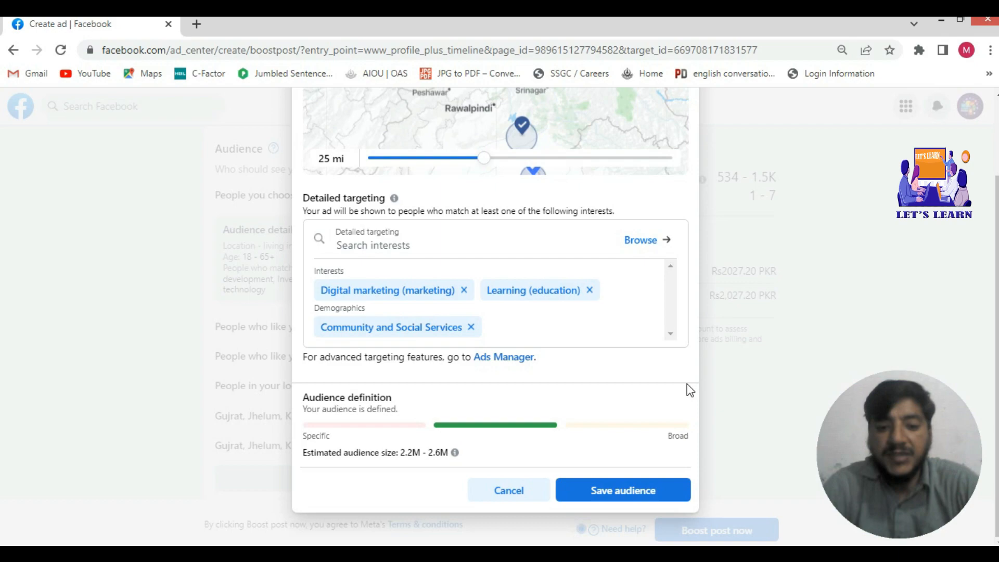
{"action": "left_click", "coordinate": [631, 501]}
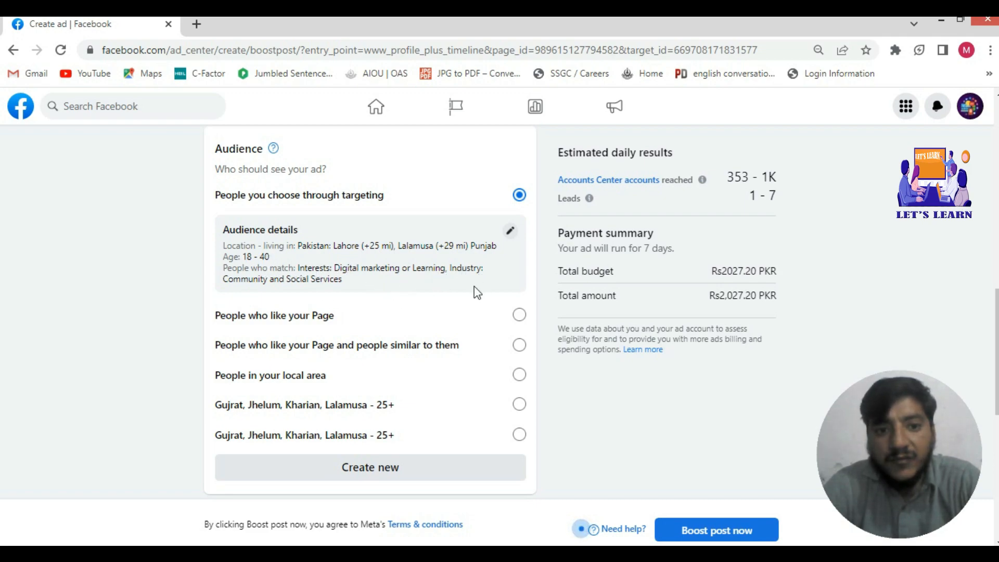
Step: Set the ad's duration to 4 days after trying 2 days
{"action": "scroll", "coordinate": [423, 357], "scroll_direction": "down", "scroll_amount": 5}
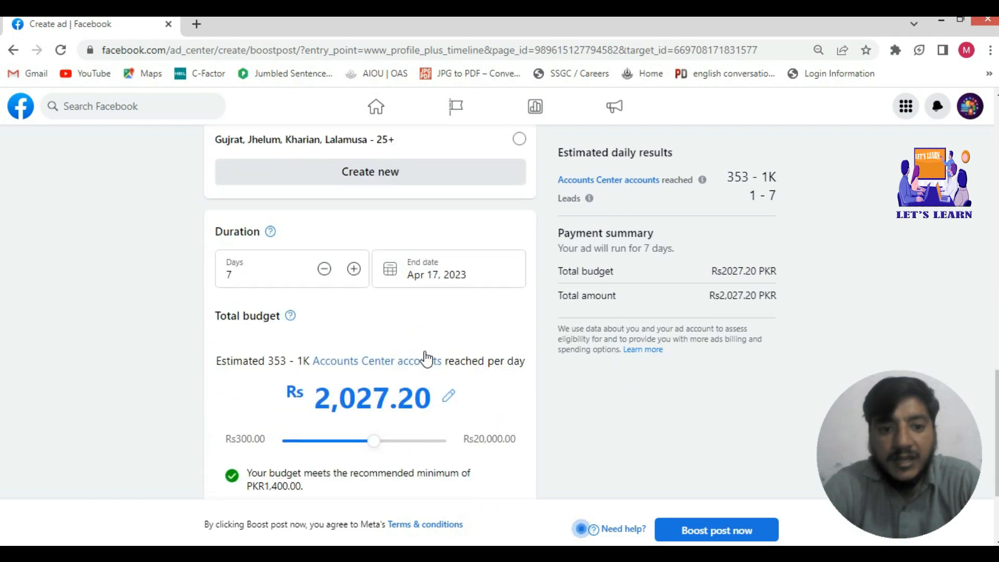
{"action": "scroll", "coordinate": [468, 252], "scroll_direction": "up", "scroll_amount": 10}
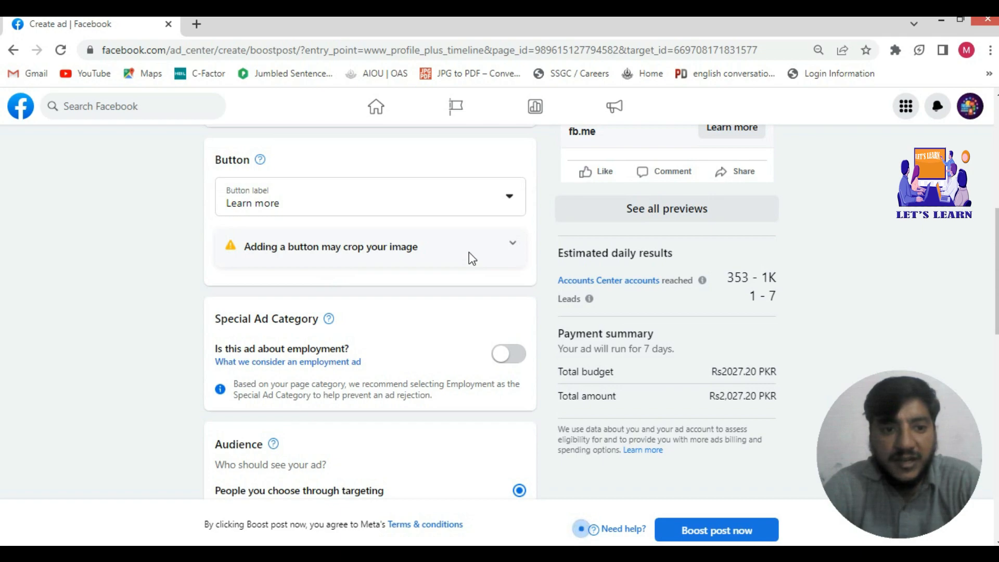
{"action": "scroll", "coordinate": [471, 258], "scroll_direction": "down", "scroll_amount": 9}
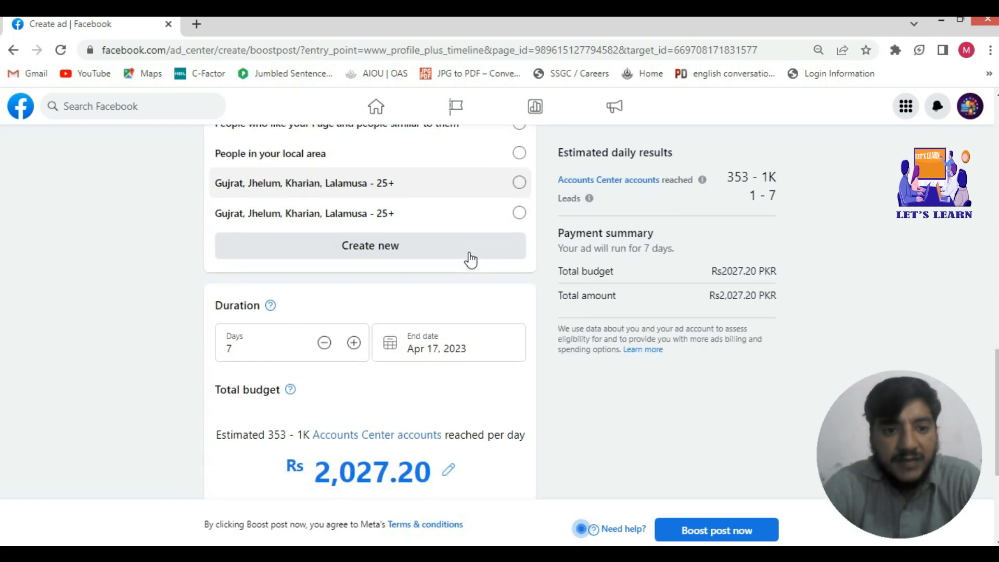
{"action": "scroll", "coordinate": [469, 257], "scroll_direction": "down", "scroll_amount": 3}
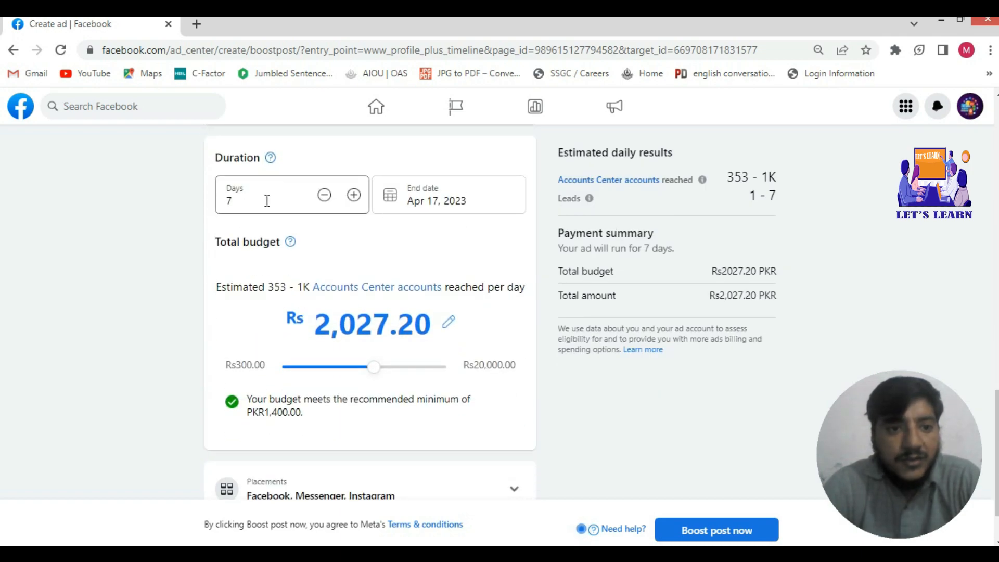
{"action": "left_click", "coordinate": [266, 200]}
{"action": "key", "text": "BackSpace"}
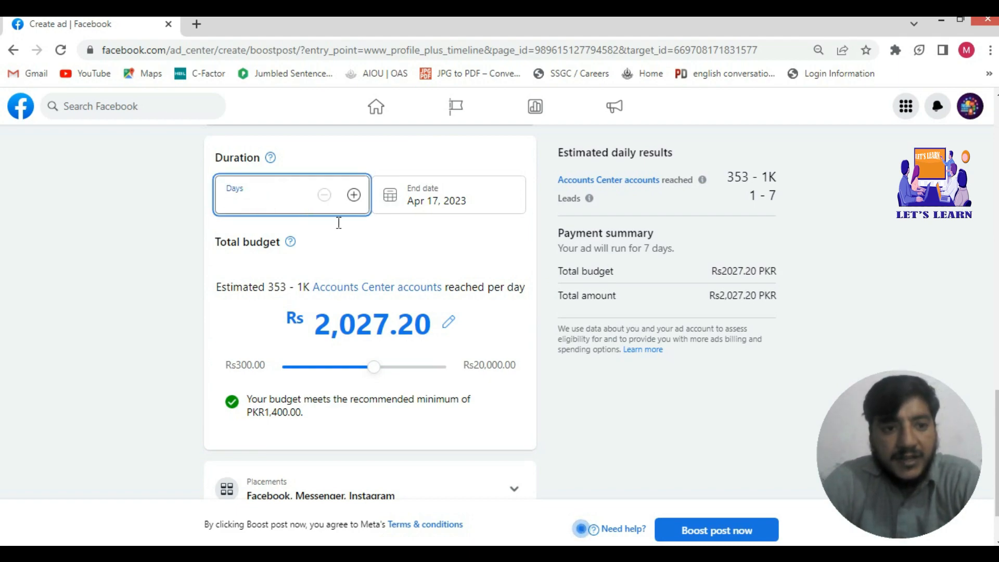
{"action": "type", "text": "2"}
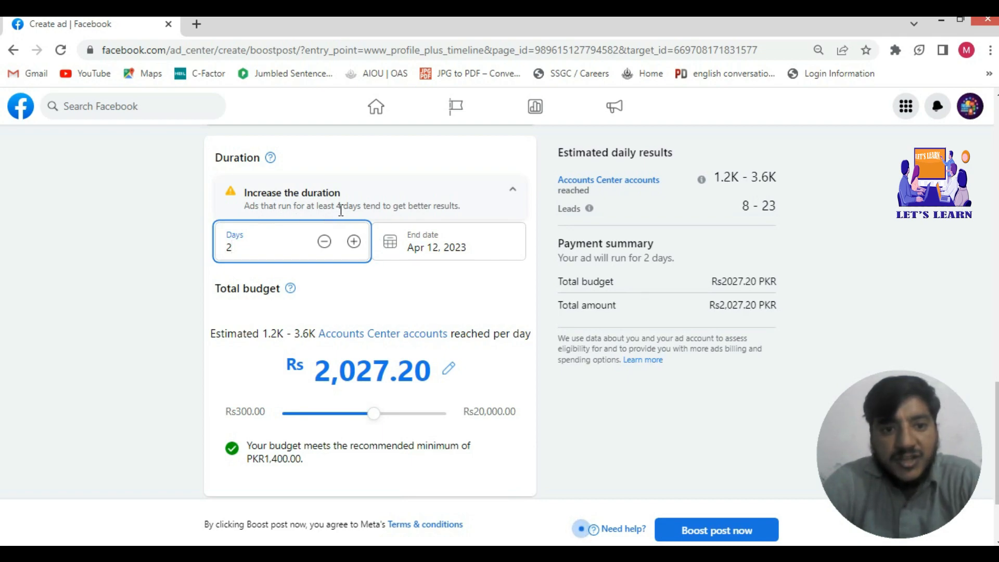
{"action": "key", "text": "BackSpace"}
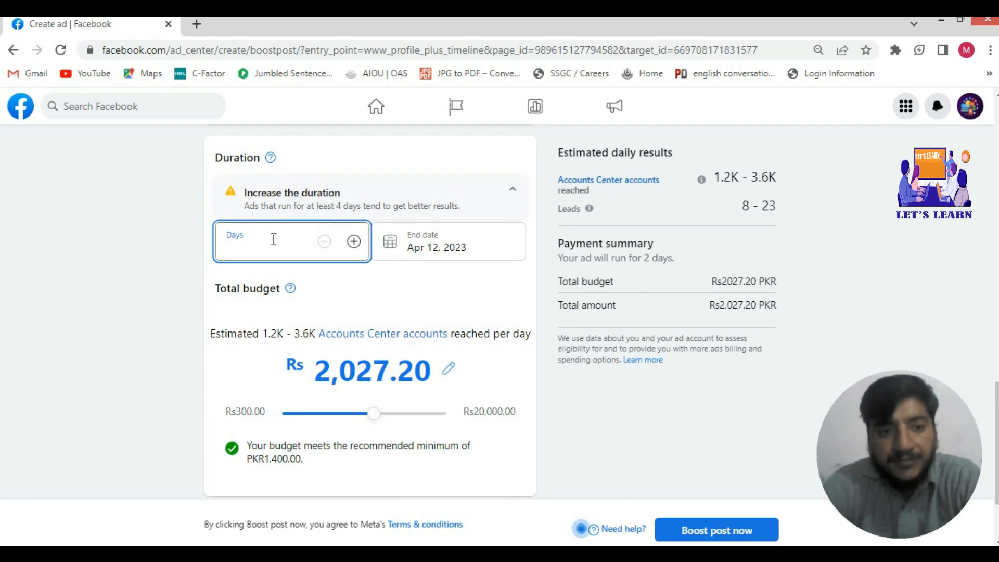
{"action": "type", "text": "4"}
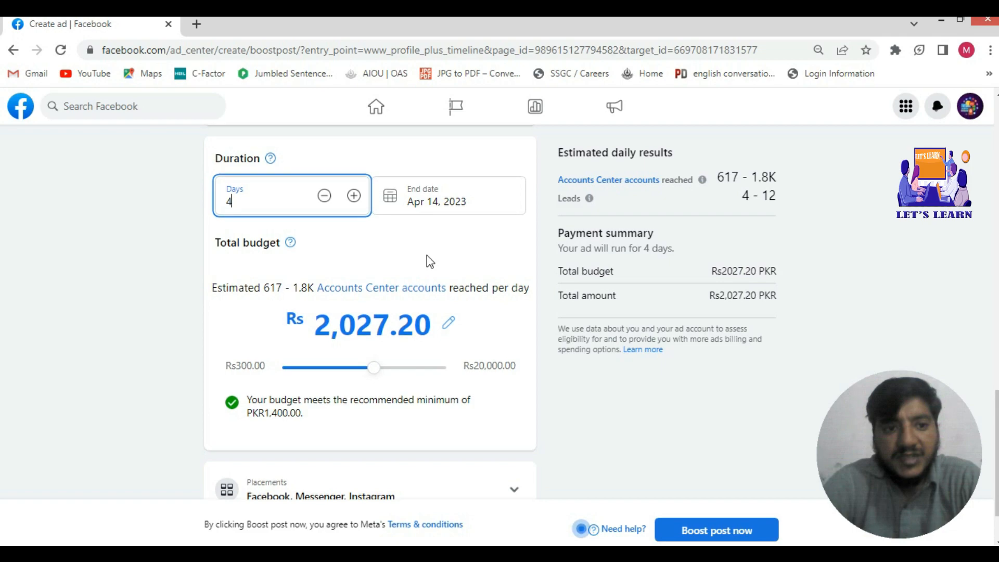
Step: Try a 5-day duration for the ad and set it back to 4 days
{"action": "scroll", "coordinate": [427, 255], "scroll_direction": "up", "scroll_amount": 1}
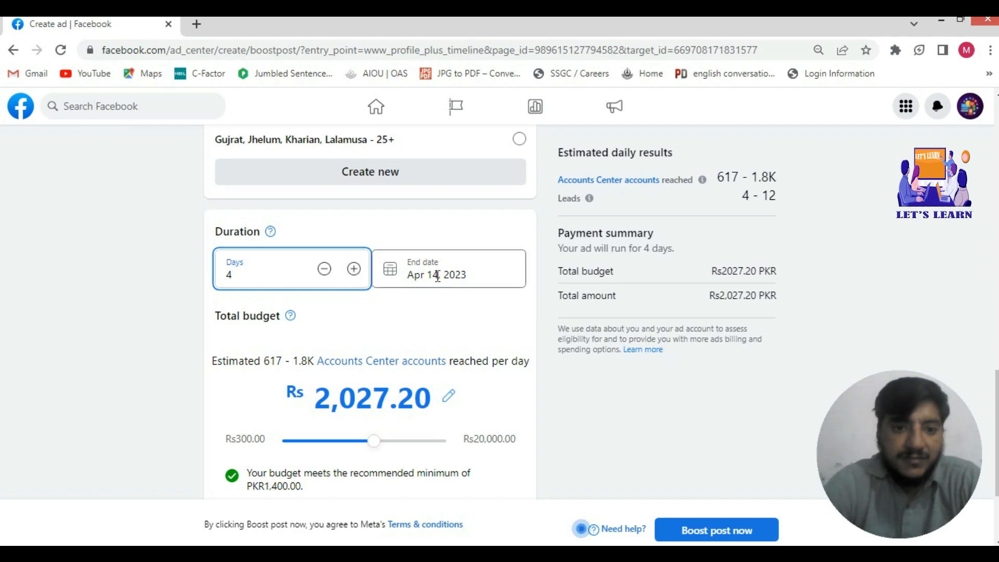
{"action": "left_click", "coordinate": [435, 295]}
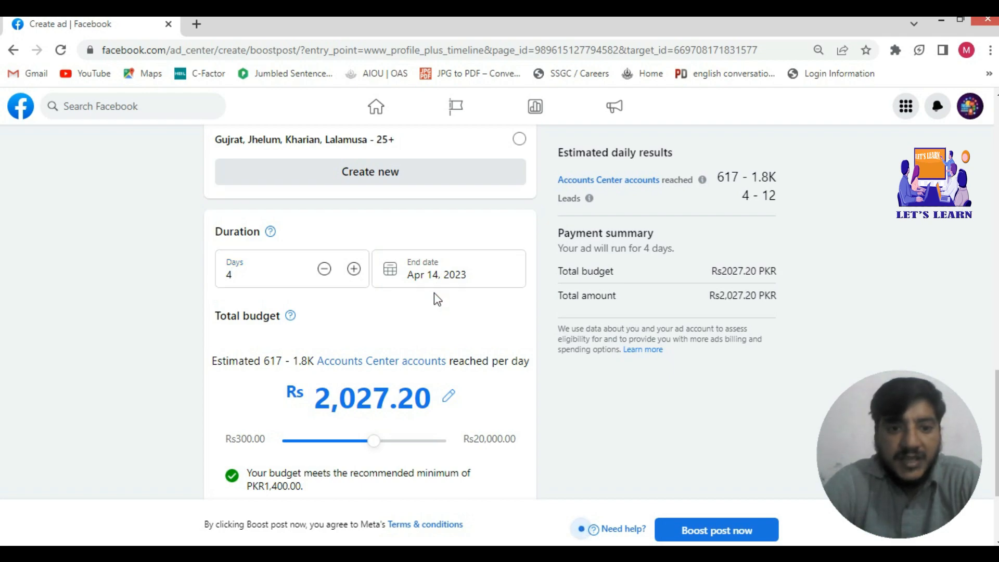
{"action": "left_click", "coordinate": [252, 277]}
{"action": "key", "text": "BackSpace"}
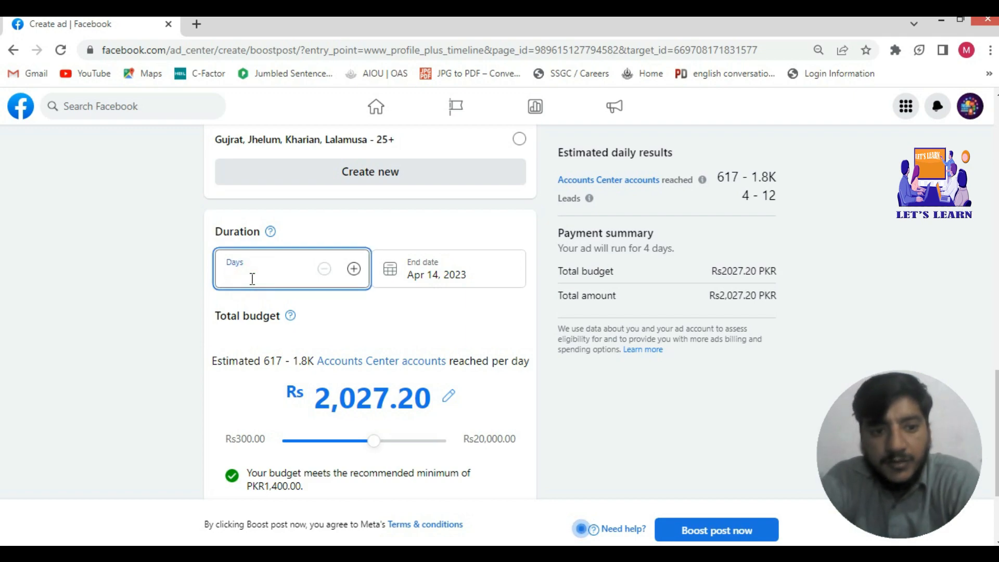
{"action": "type", "text": "5"}
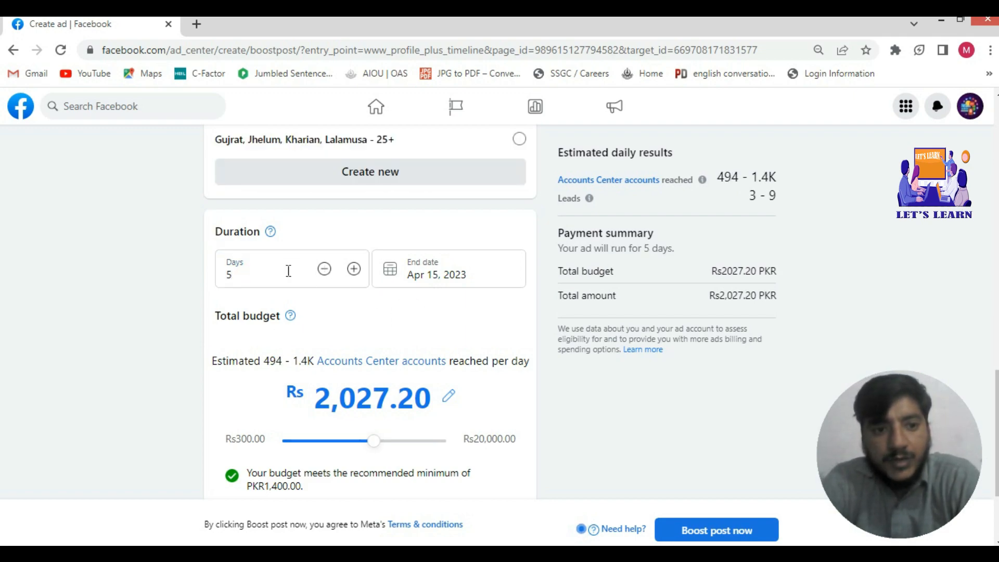
{"action": "left_click", "coordinate": [284, 274]}
{"action": "left_click_drag", "start_coordinate": [262, 275], "coordinate": [203, 282]}
{"action": "key", "text": "BackSpace"}
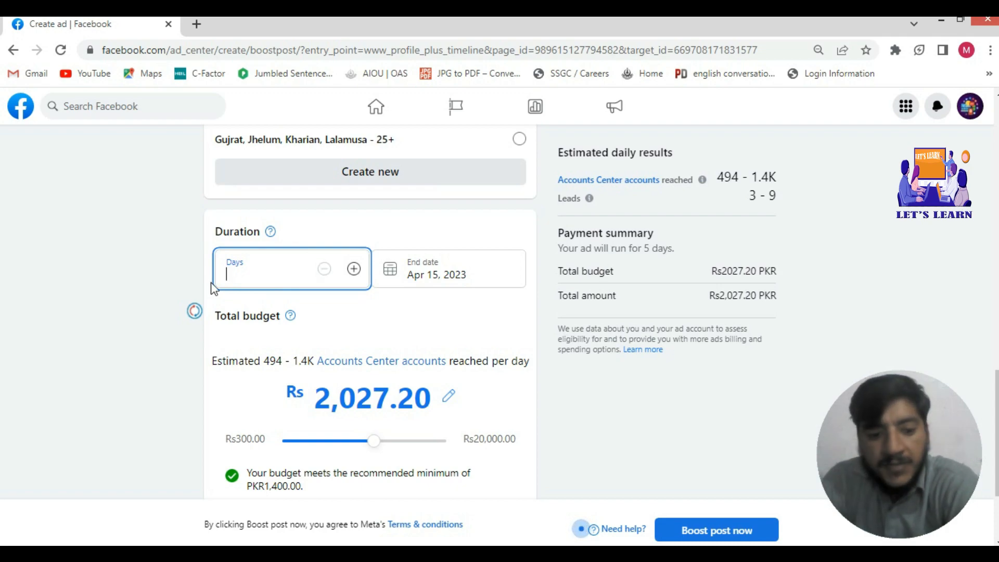
{"action": "type", "text": "4"}
{"action": "left_click", "coordinate": [406, 312]}
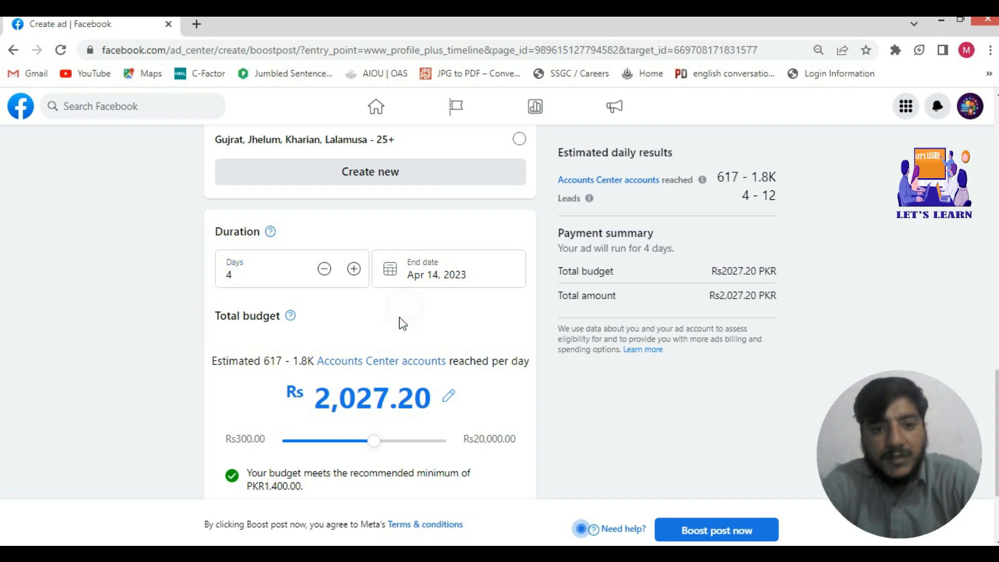
Step: Lower the ad's total budget to Rs300.00 and raise it to Rs500.00
{"action": "scroll", "coordinate": [405, 323], "scroll_direction": "down", "scroll_amount": 1}
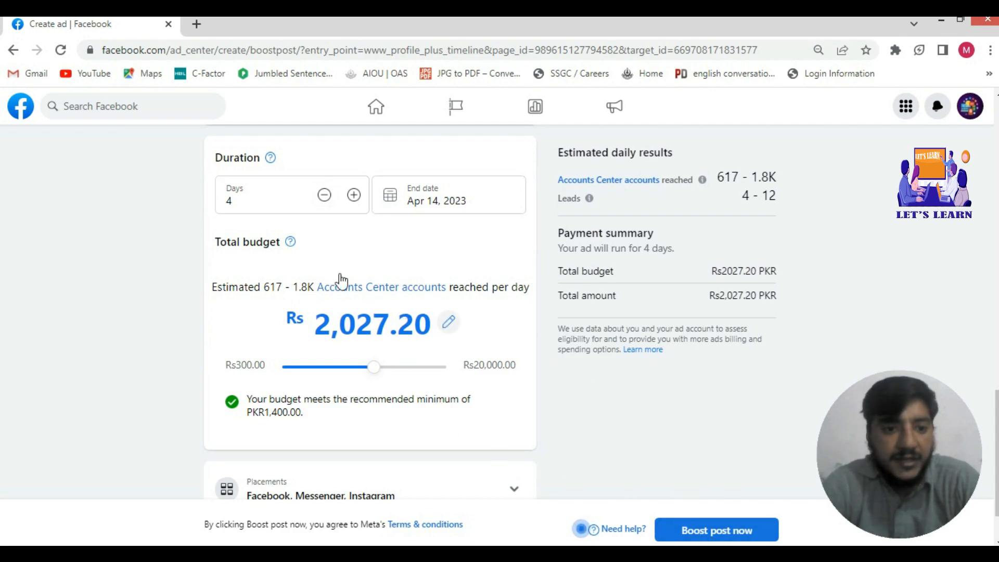
{"action": "scroll", "coordinate": [299, 255], "scroll_direction": "up", "scroll_amount": 1}
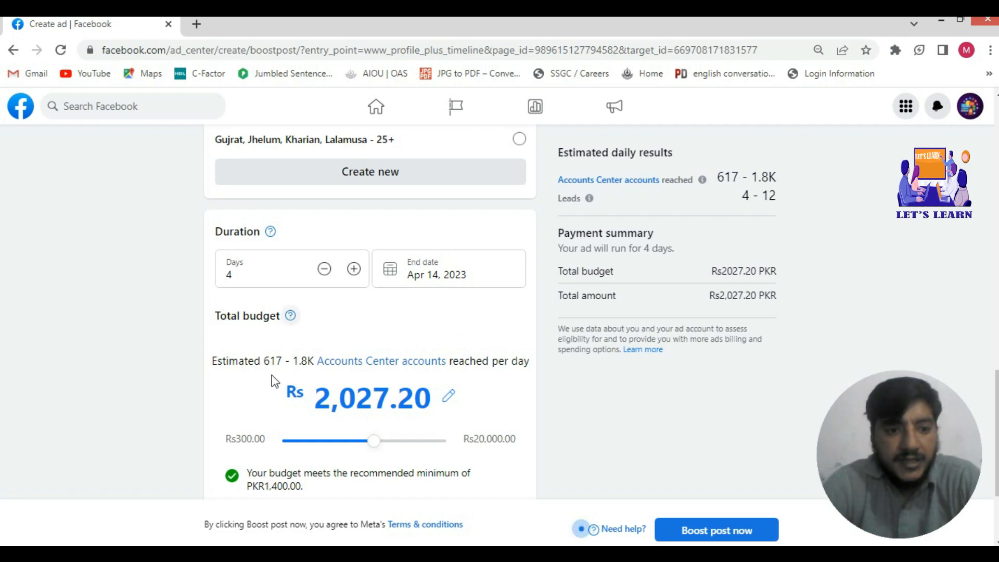
{"action": "scroll", "coordinate": [653, 271], "scroll_direction": "up", "scroll_amount": 2}
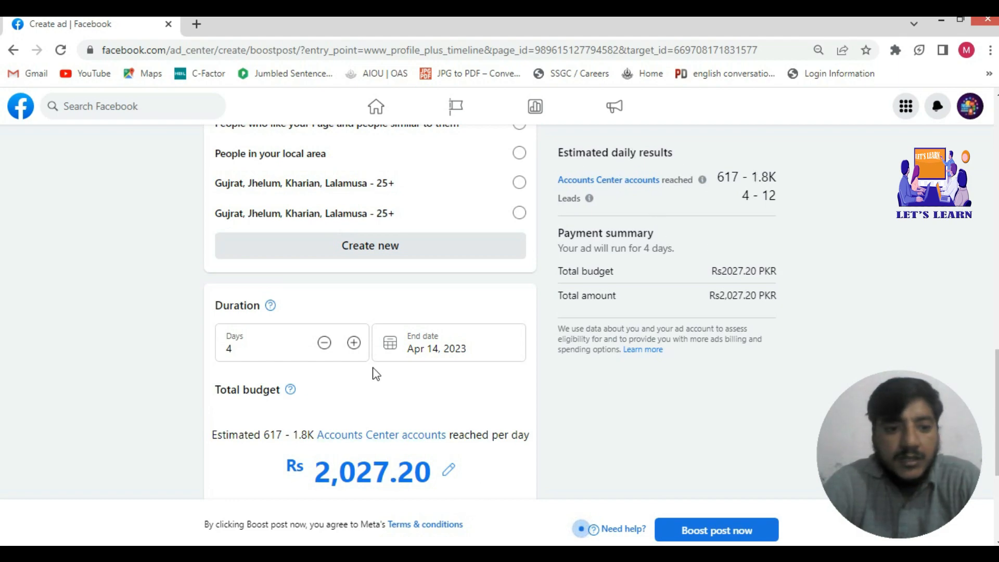
{"action": "scroll", "coordinate": [312, 393], "scroll_direction": "down", "scroll_amount": 2}
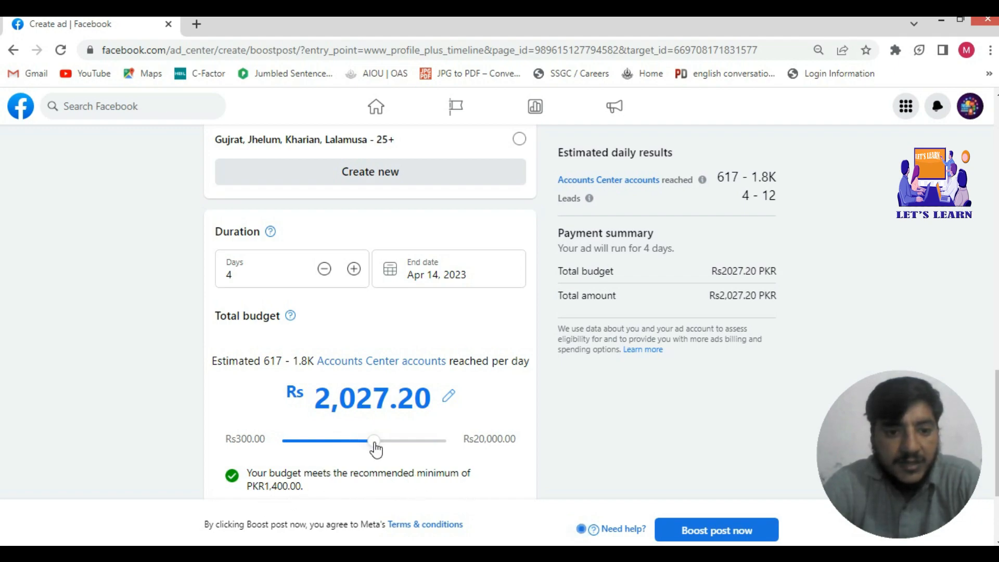
{"action": "left_click_drag", "start_coordinate": [346, 452], "coordinate": [276, 454]}
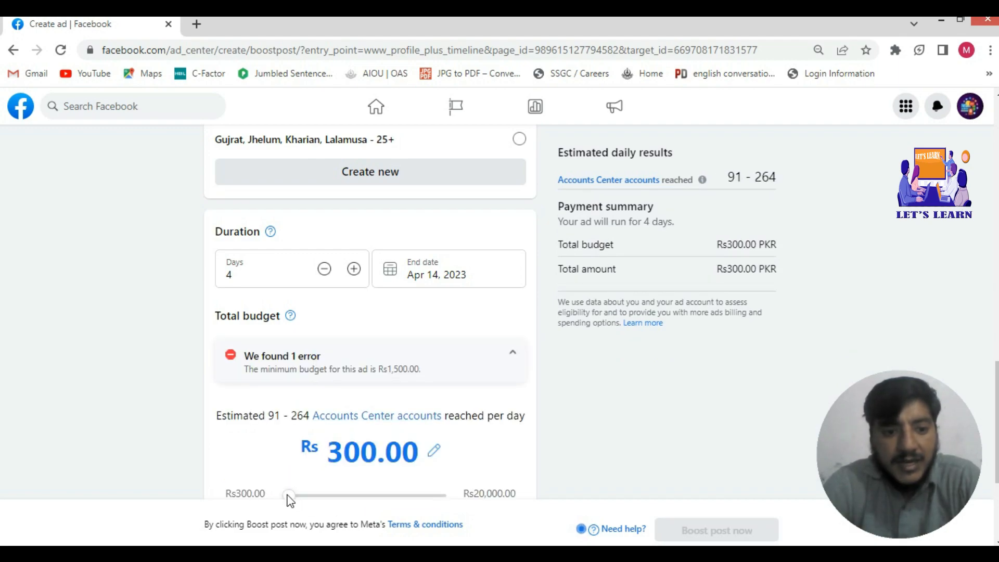
{"action": "left_click_drag", "start_coordinate": [290, 495], "coordinate": [314, 495]}
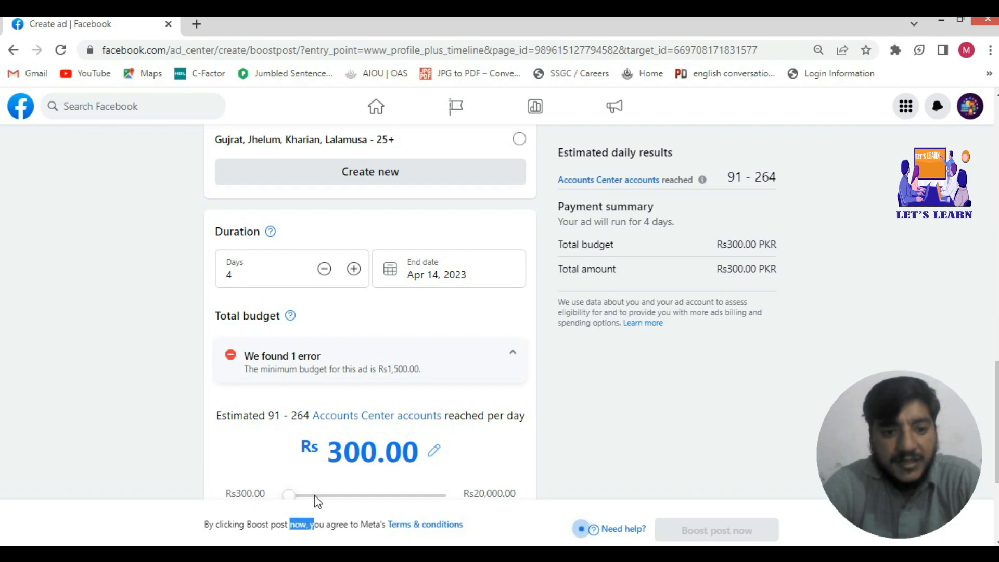
{"action": "scroll", "coordinate": [322, 467], "scroll_direction": "down", "scroll_amount": 2}
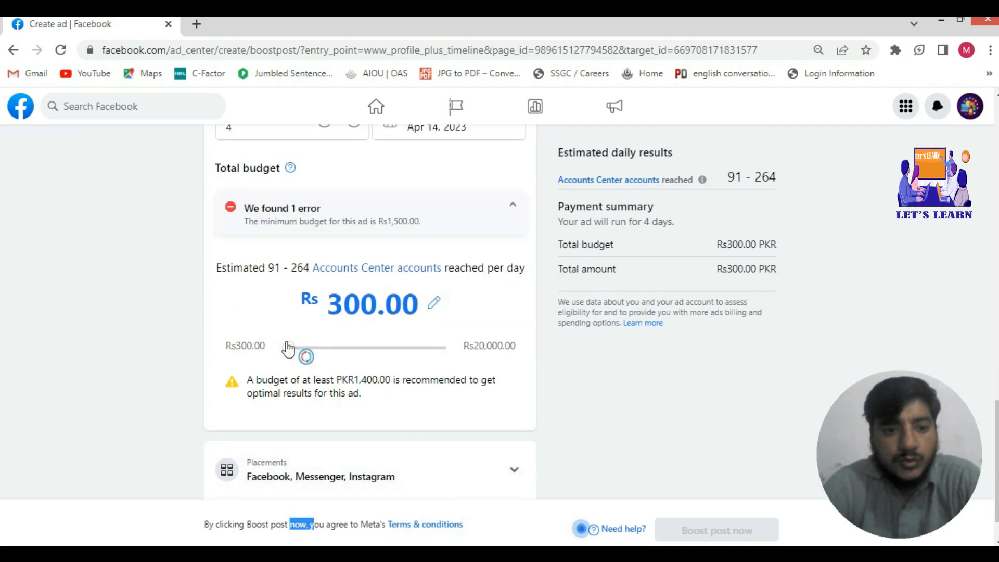
{"action": "left_click_drag", "start_coordinate": [290, 349], "coordinate": [301, 355]}
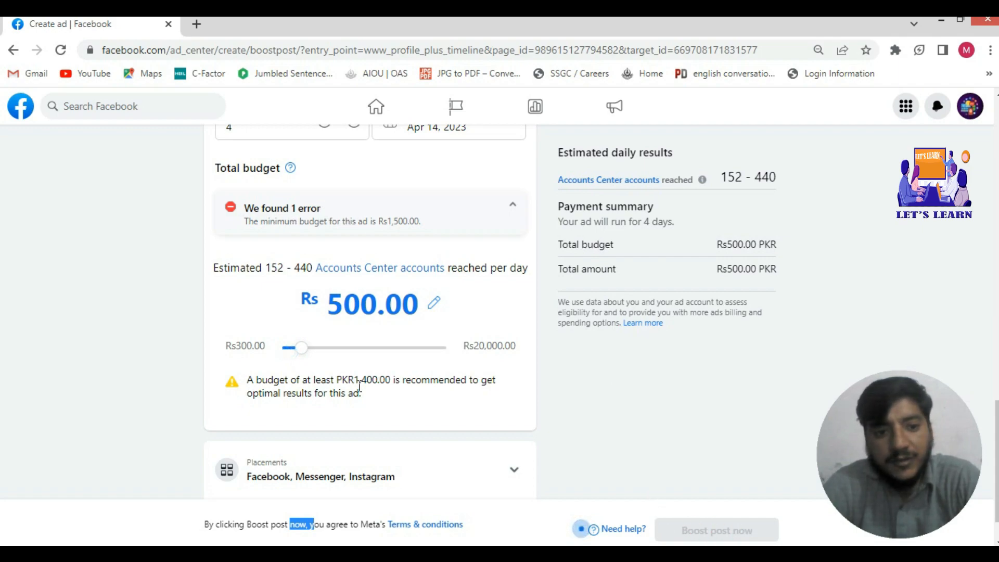
Step: Raise the ad's total budget to Rs2,500.00 and dismiss the low-battery warning
{"action": "left_click_drag", "start_coordinate": [306, 355], "coordinate": [348, 360]}
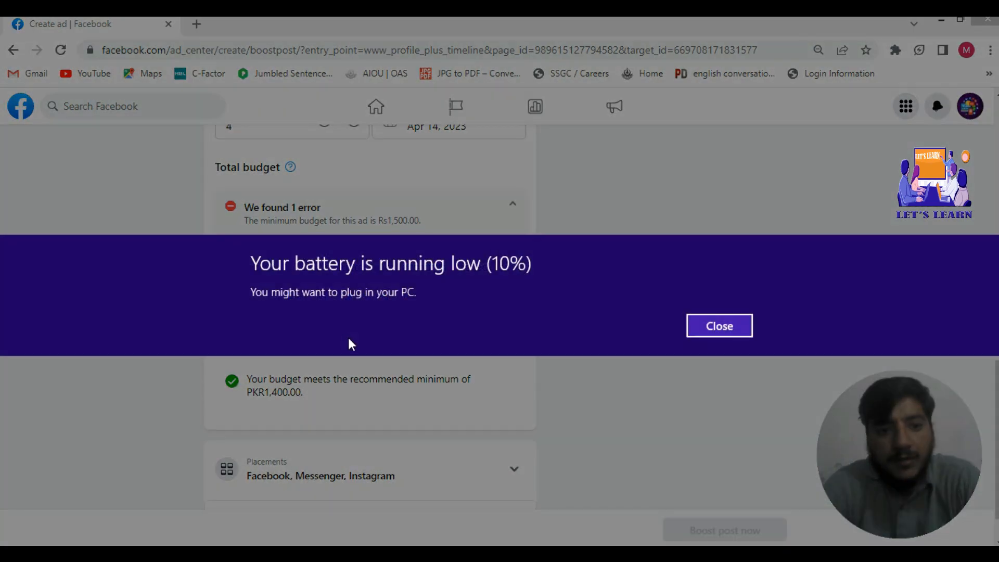
{"action": "left_click", "coordinate": [706, 337]}
{"action": "left_click_drag", "start_coordinate": [347, 351], "coordinate": [362, 352]}
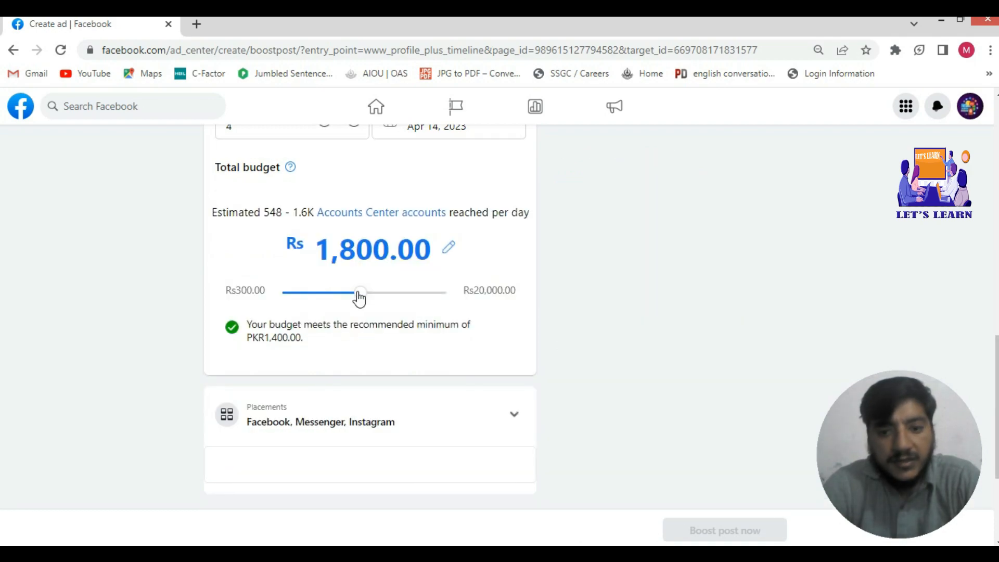
{"action": "left_click_drag", "start_coordinate": [360, 298], "coordinate": [379, 298]}
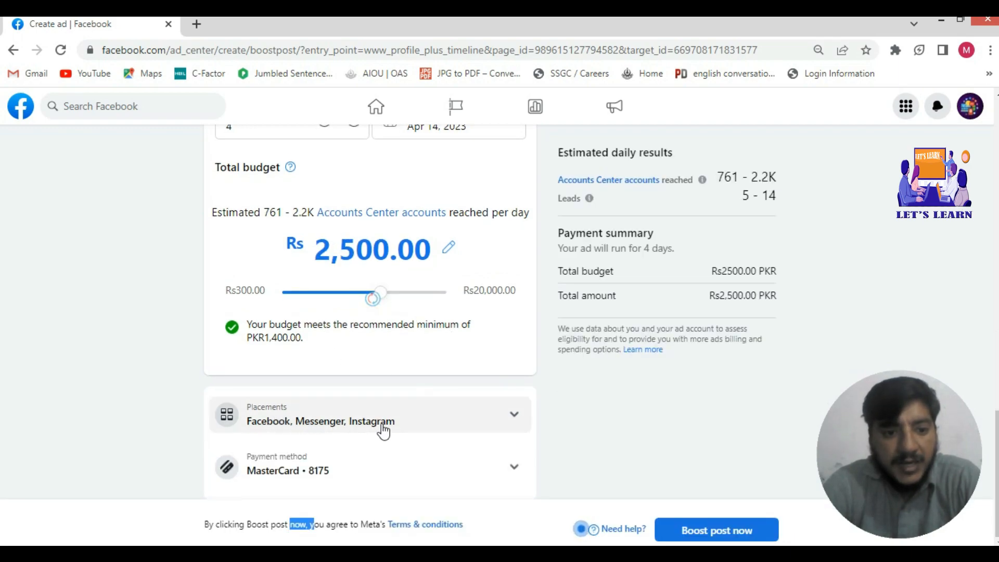
Step: Limit the ad's placements to Facebook only by deselecting Instagram and Messenger, and collapse the placement options
{"action": "left_click", "coordinate": [517, 414]}
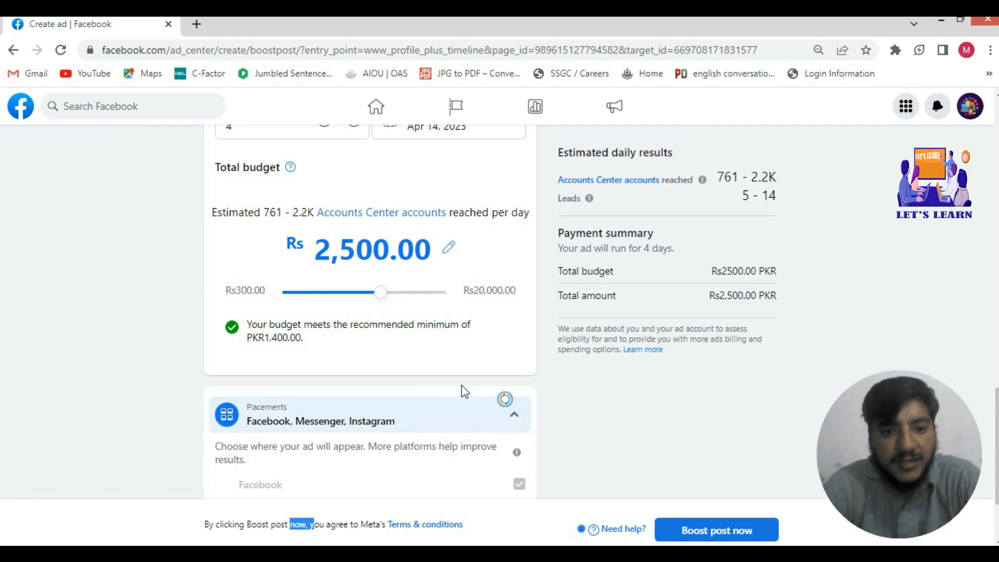
{"action": "scroll", "coordinate": [468, 389], "scroll_direction": "down", "scroll_amount": 3}
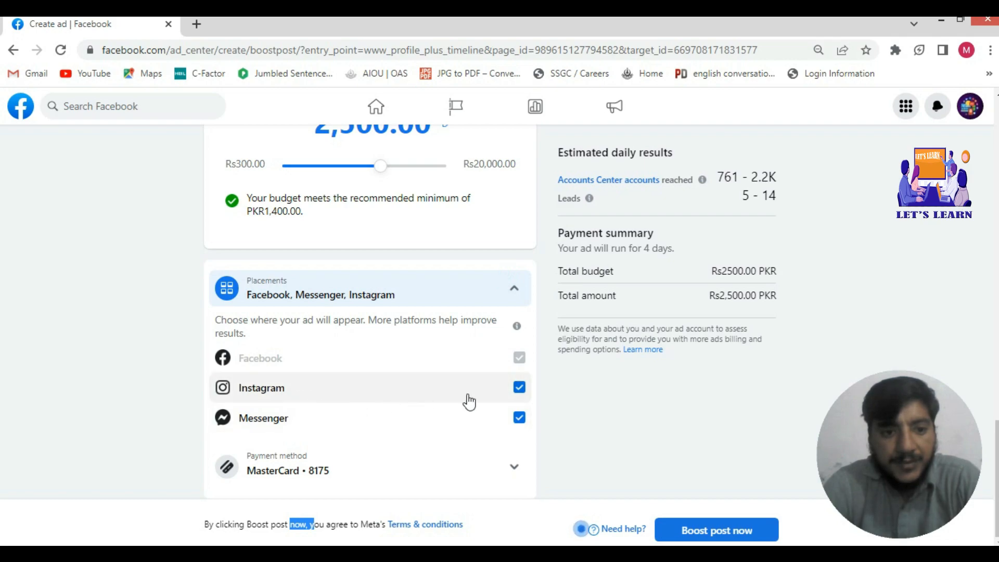
{"action": "left_click", "coordinate": [519, 418]}
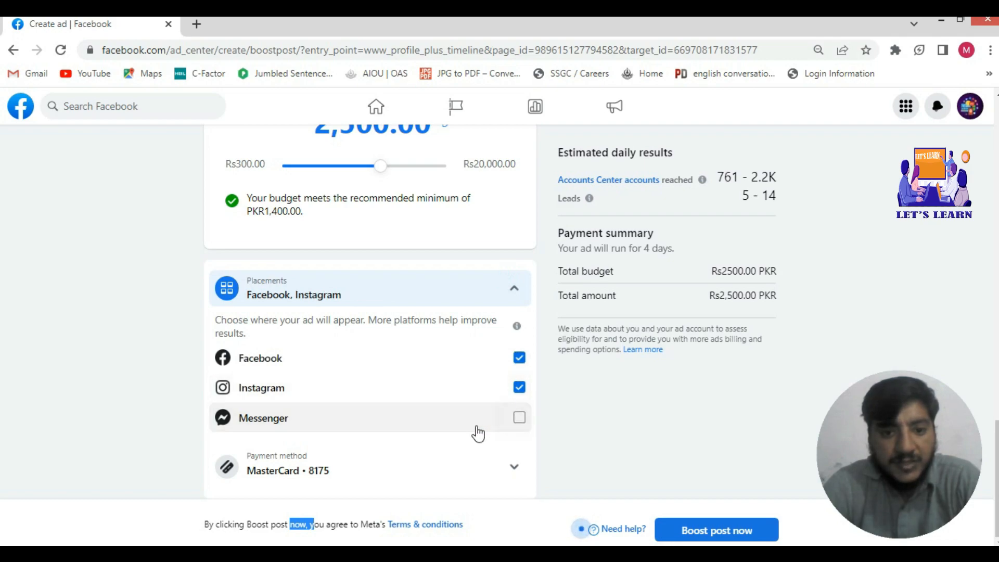
{"action": "left_click", "coordinate": [519, 389]}
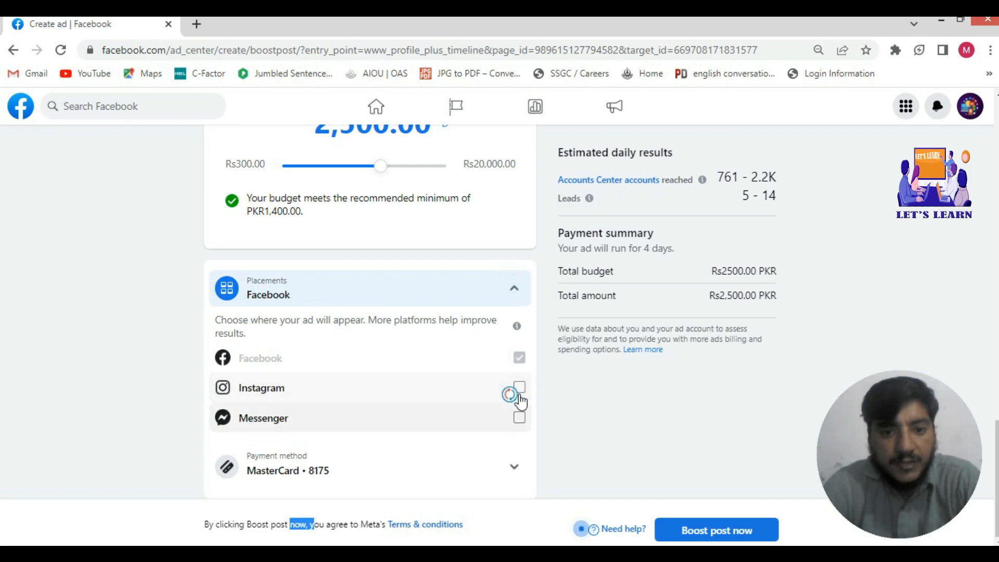
{"action": "left_click", "coordinate": [519, 419]}
{"action": "left_click", "coordinate": [519, 388]}
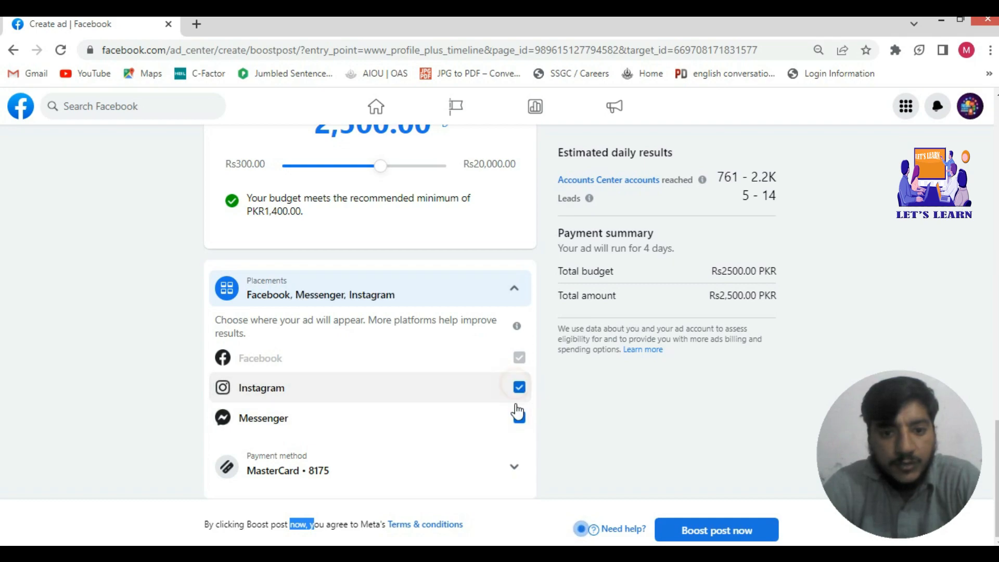
{"action": "left_click", "coordinate": [519, 387]}
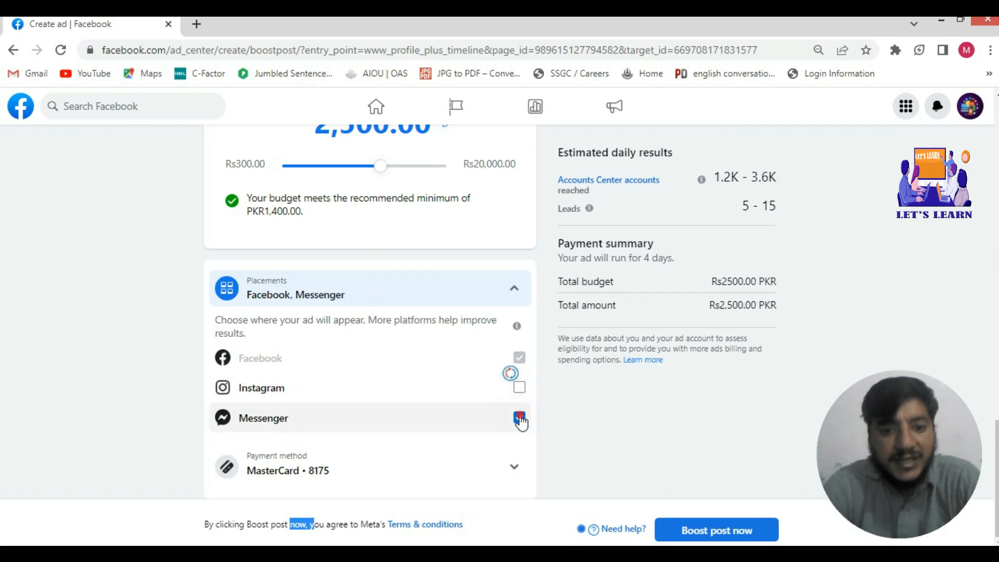
{"action": "left_click", "coordinate": [519, 418]}
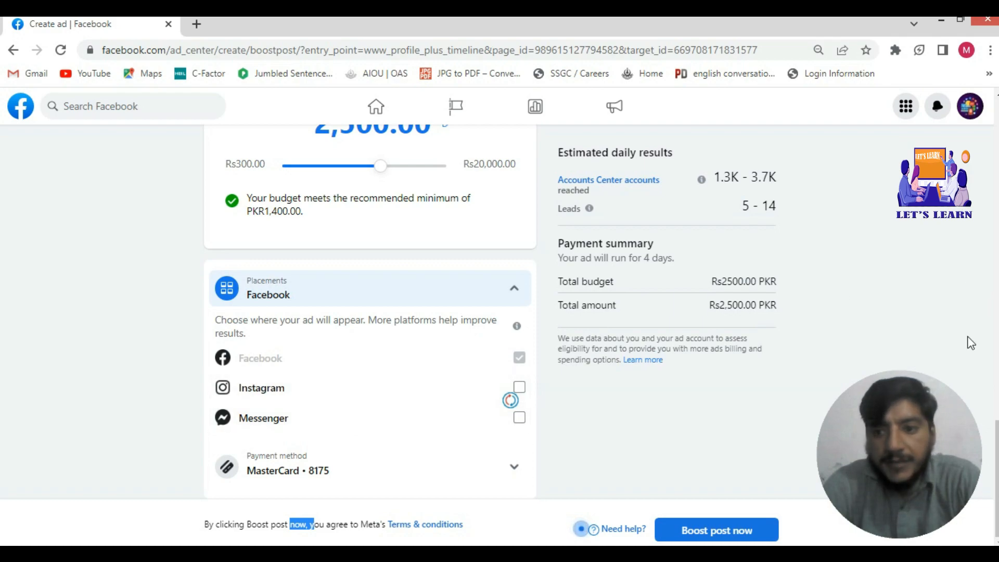
{"action": "left_click", "coordinate": [456, 309]}
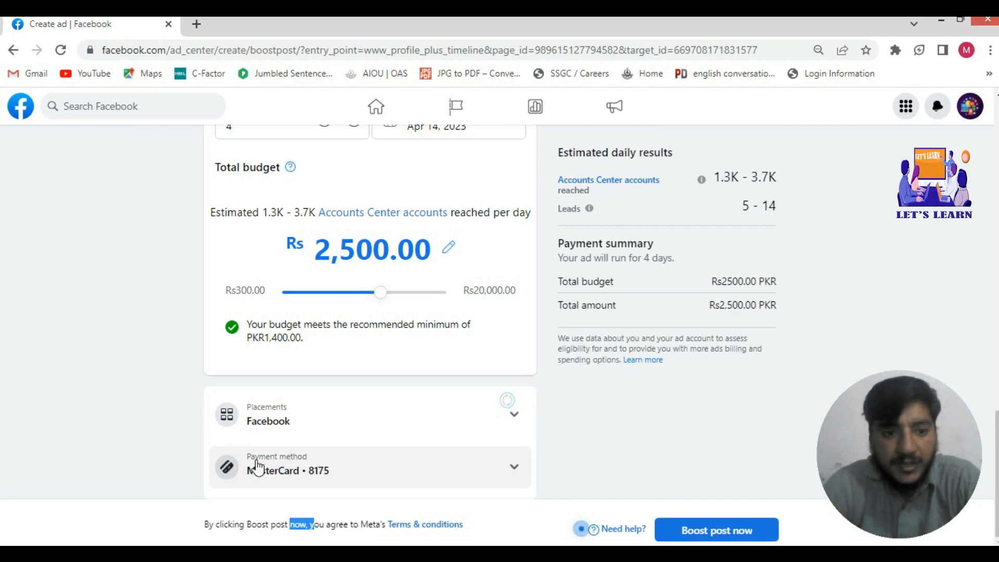
Step: Check the ad's payment method details and publish the boosted post
{"action": "left_click", "coordinate": [271, 450]}
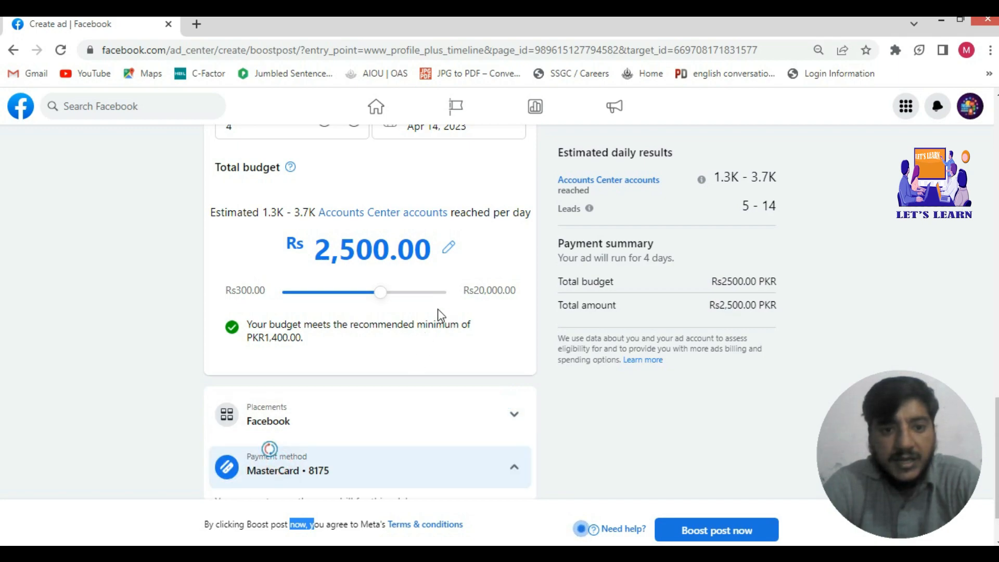
{"action": "left_click", "coordinate": [512, 467]}
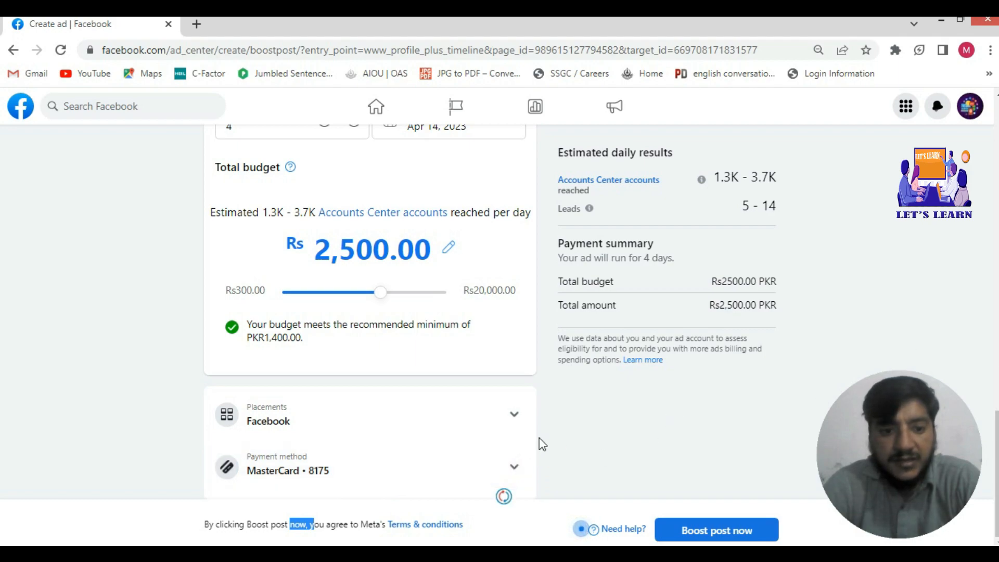
{"action": "left_click", "coordinate": [579, 447]}
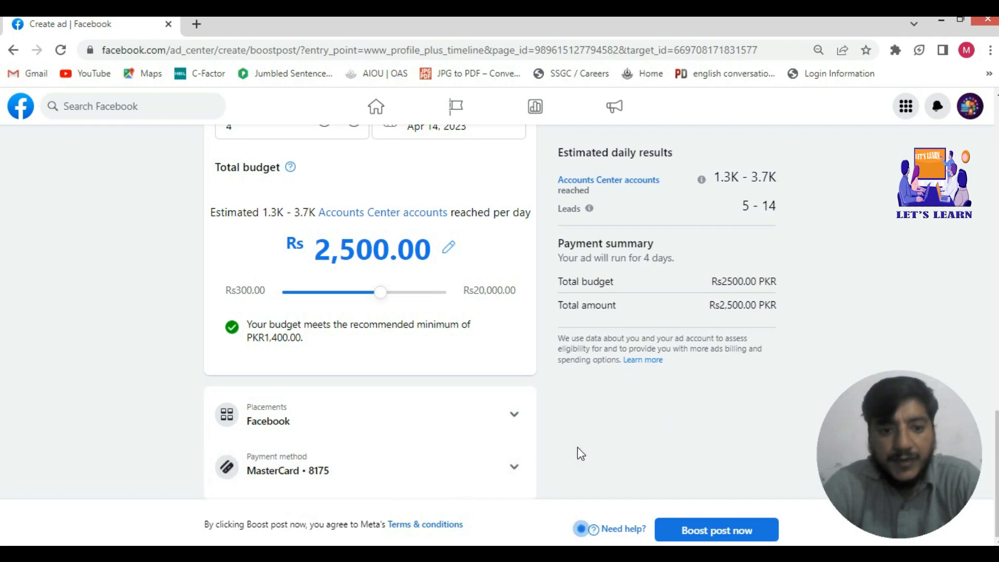
{"action": "left_click", "coordinate": [514, 470]}
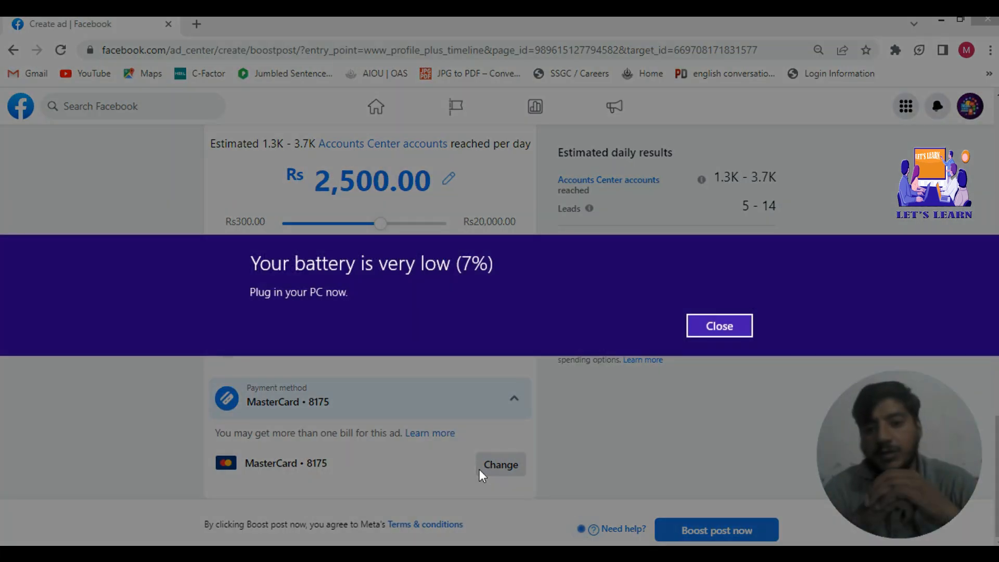
{"action": "left_click", "coordinate": [719, 326]}
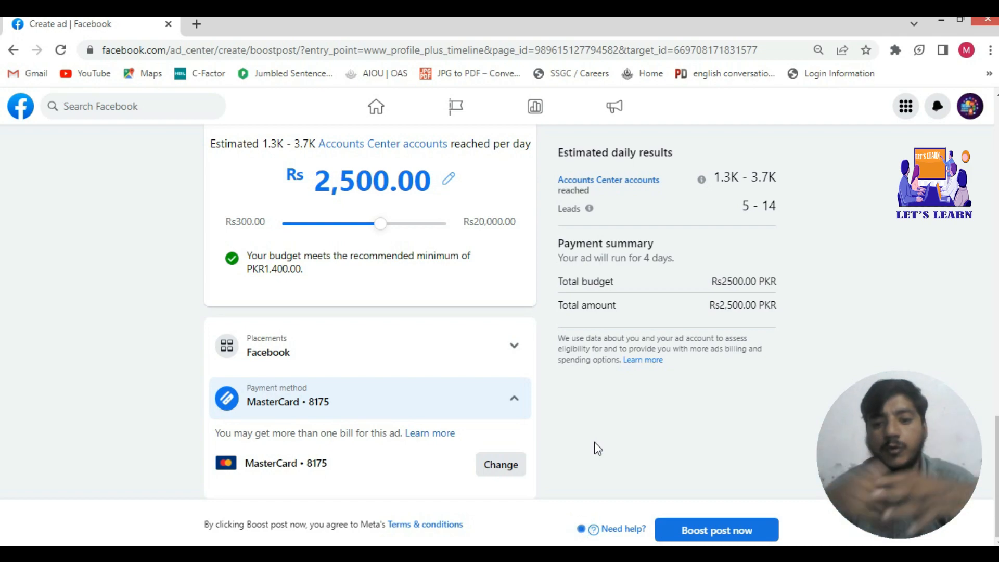
{"action": "left_click", "coordinate": [681, 533]}
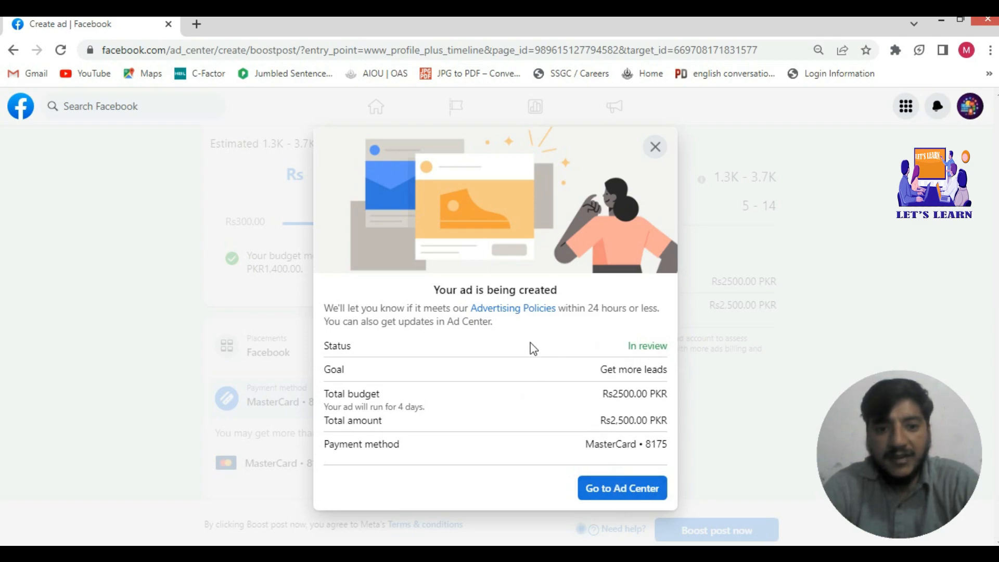
Step: Go to Ad Center and review the summary and the listing of the new Leads ad
{"action": "left_click", "coordinate": [614, 492]}
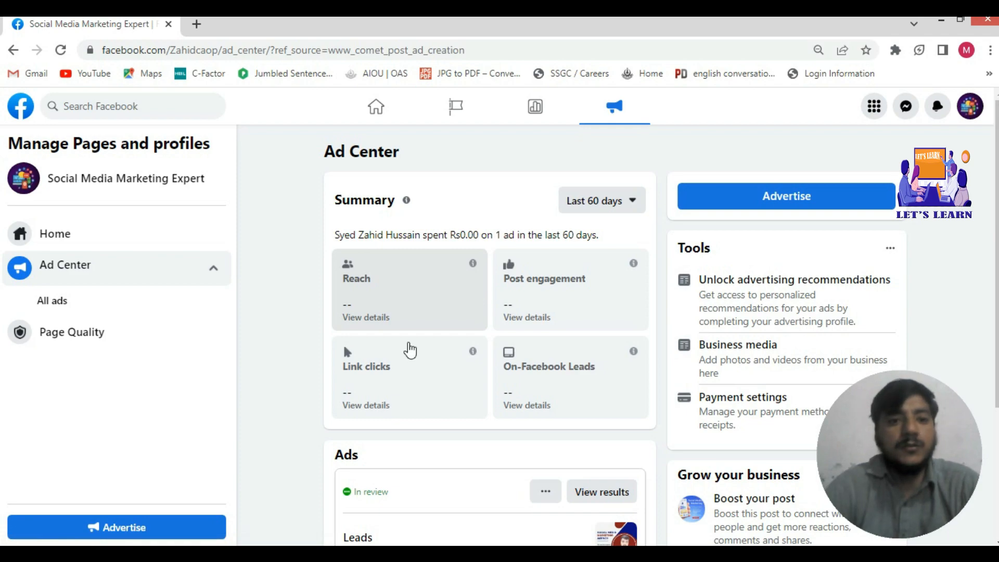
{"action": "scroll", "coordinate": [546, 383], "scroll_direction": "down", "scroll_amount": 3}
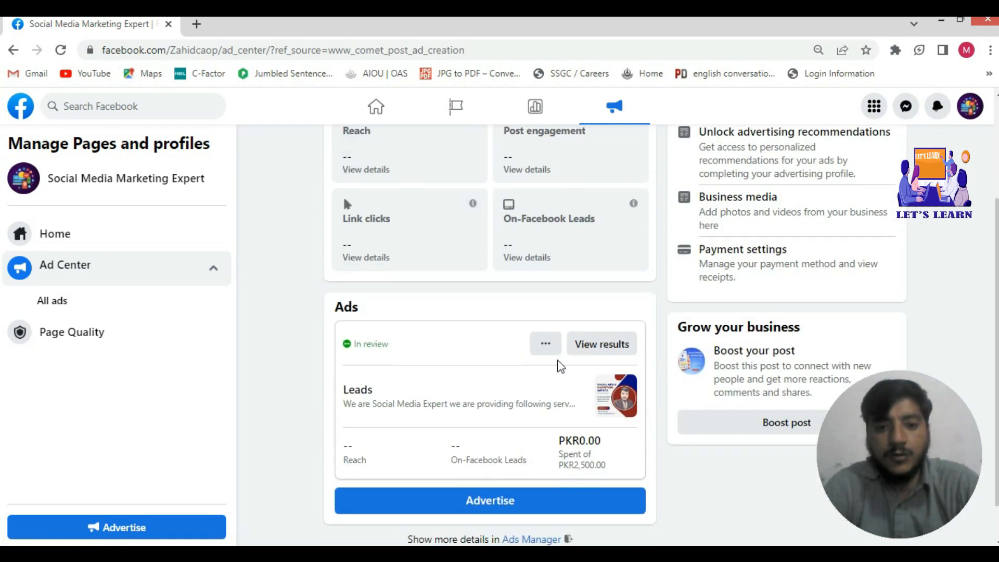
{"action": "scroll", "coordinate": [577, 359], "scroll_direction": "down", "scroll_amount": 1}
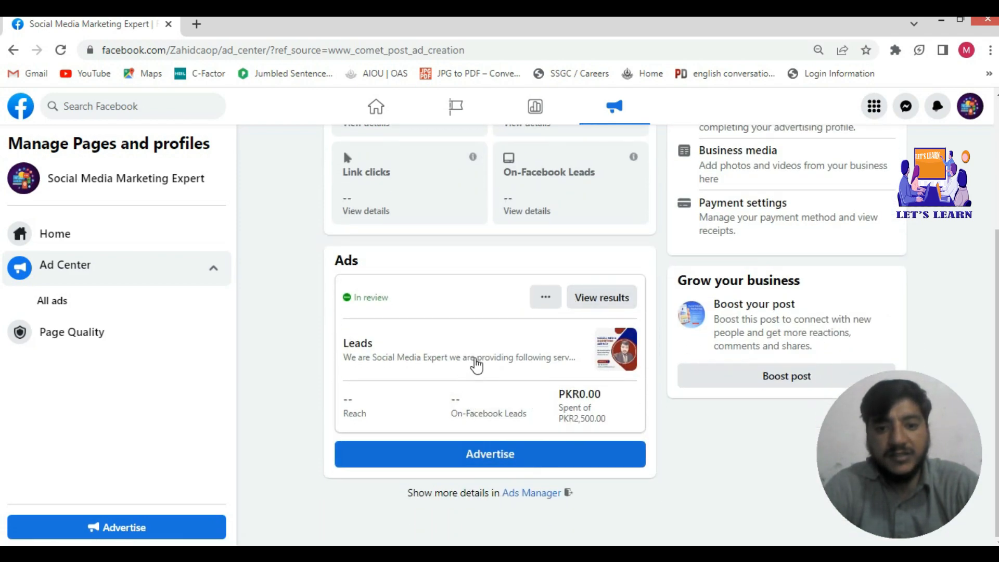
{"action": "scroll", "coordinate": [499, 359], "scroll_direction": "up", "scroll_amount": 3}
{"action": "scroll", "coordinate": [508, 368], "scroll_direction": "down", "scroll_amount": 2}
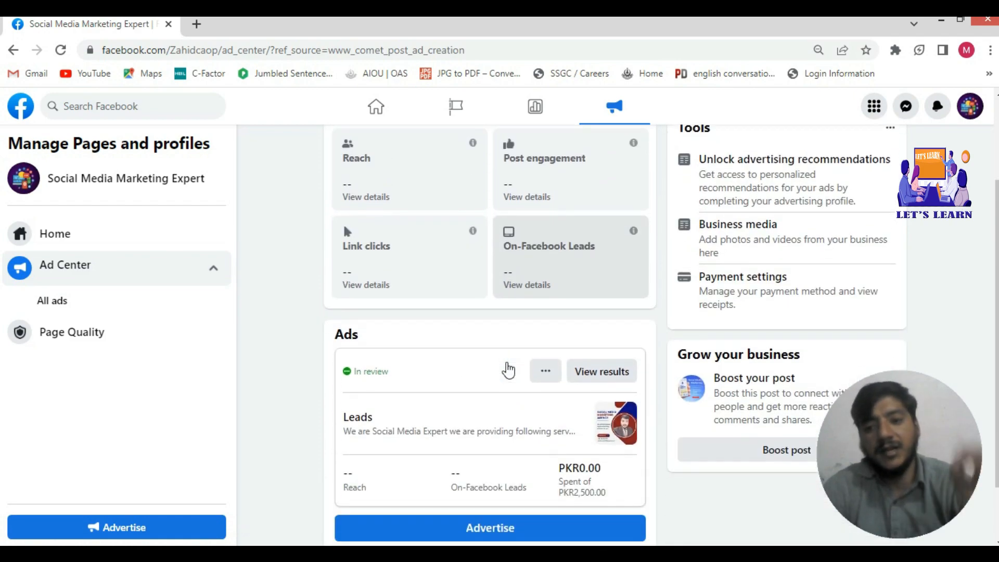